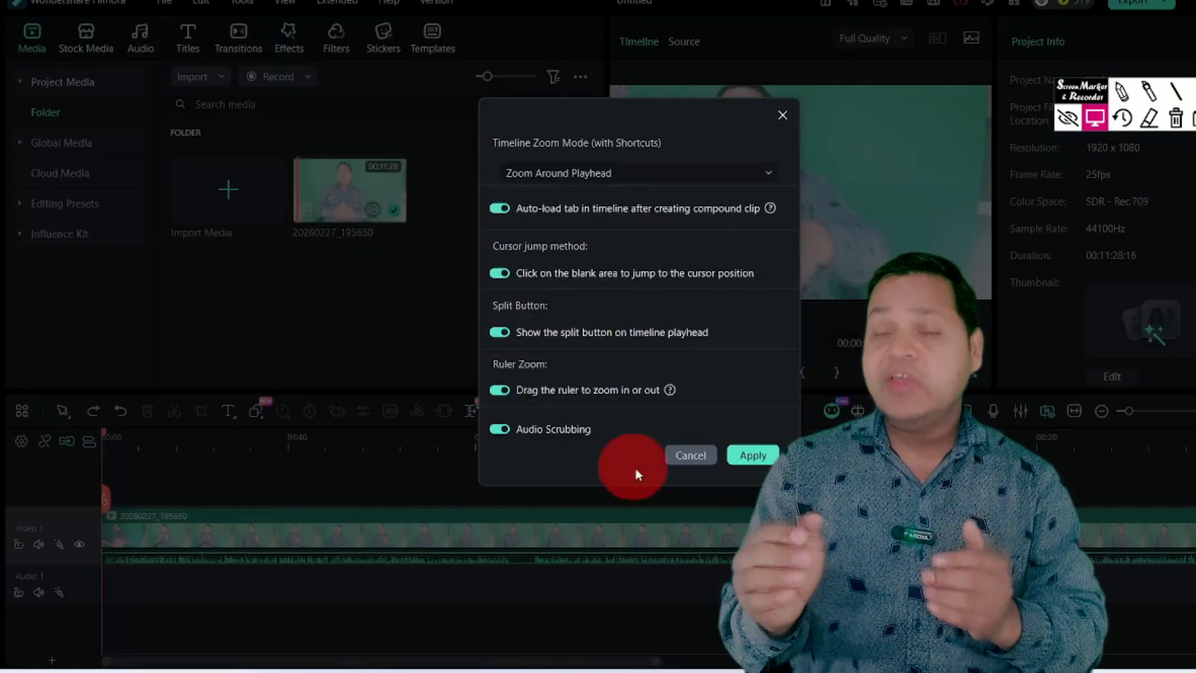
- Apply the timeline settings and split the Video 1 clip at about 03:13 and about 04:20
{"action": "left_click", "coordinate": [750, 455]}
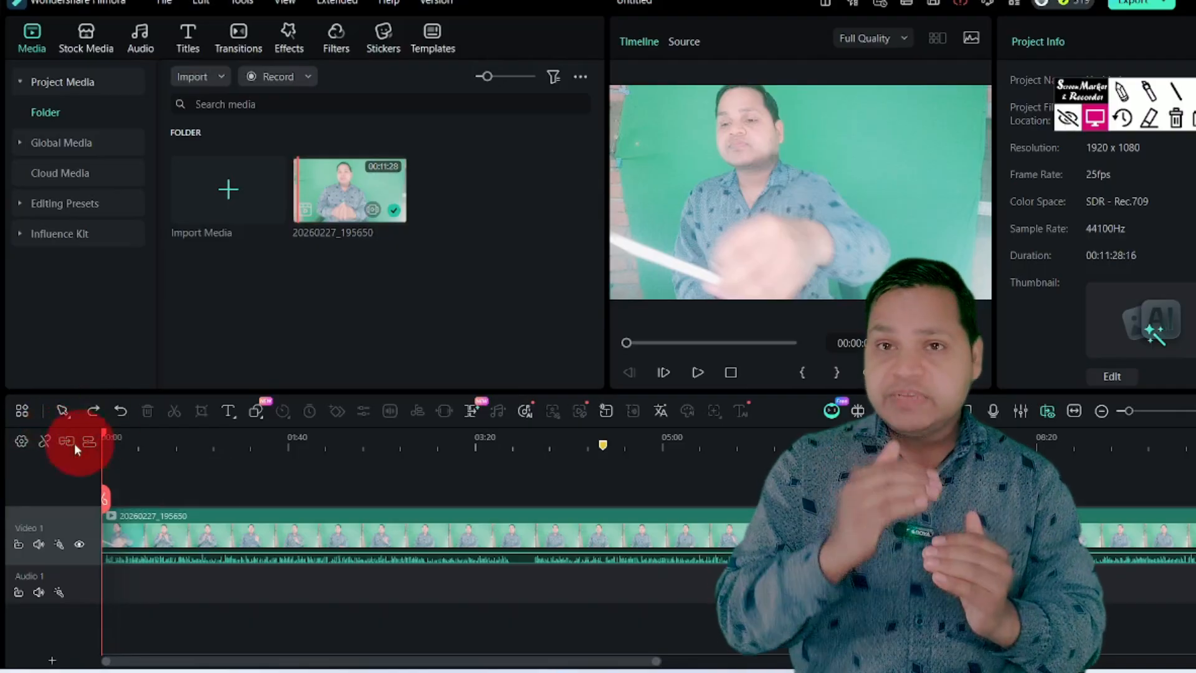
{"action": "left_click_drag", "start_coordinate": [103, 436], "coordinate": [587, 477]}
{"action": "left_click", "coordinate": [461, 499]}
{"action": "left_click", "coordinate": [587, 498]}
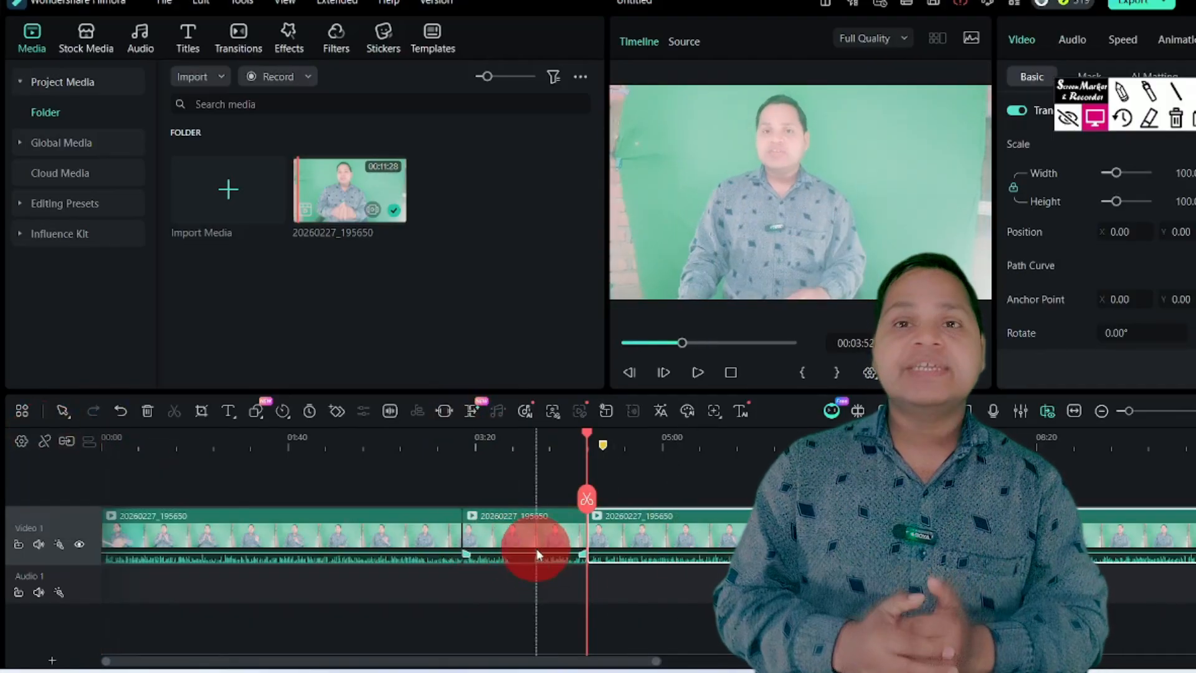
- Try deleting the middle segment between the two cuts, and undo the deletion
{"action": "left_click", "coordinate": [536, 548]}
{"action": "key", "text": "Delete"}
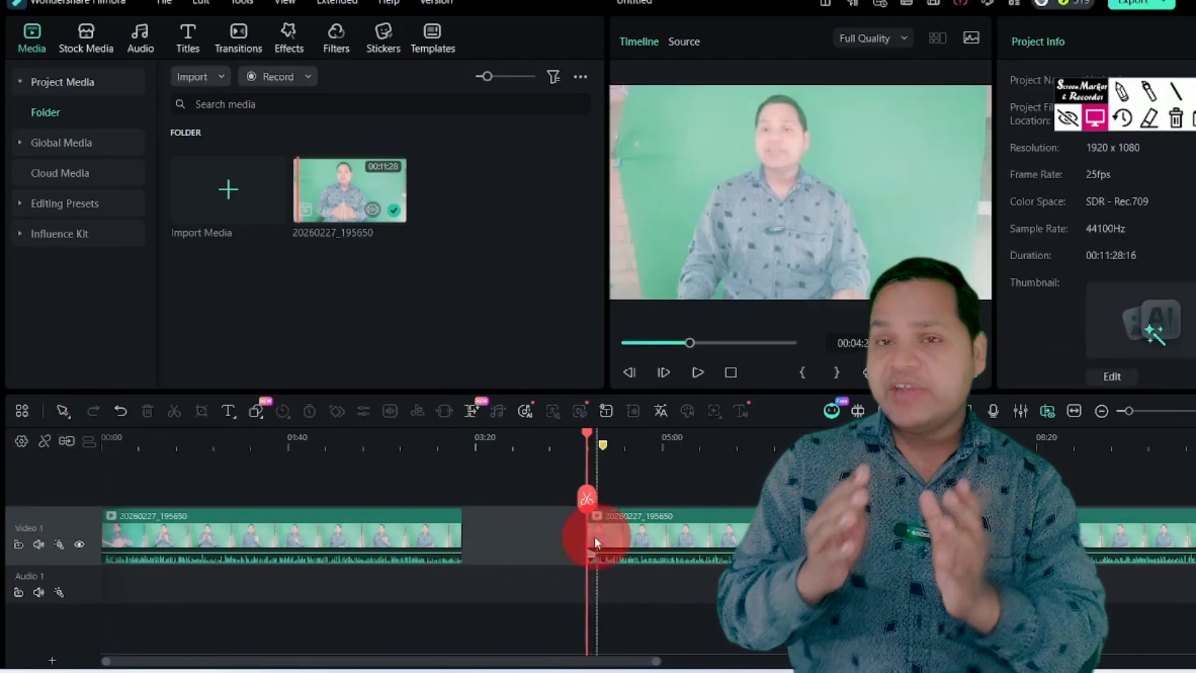
{"action": "key", "text": "ctrl+z"}
- Turn on the timeline link mode, try deleting the middle segment with it, and undo the deletion
{"action": "left_click", "coordinate": [44, 440]}
{"action": "key", "text": "Delete"}
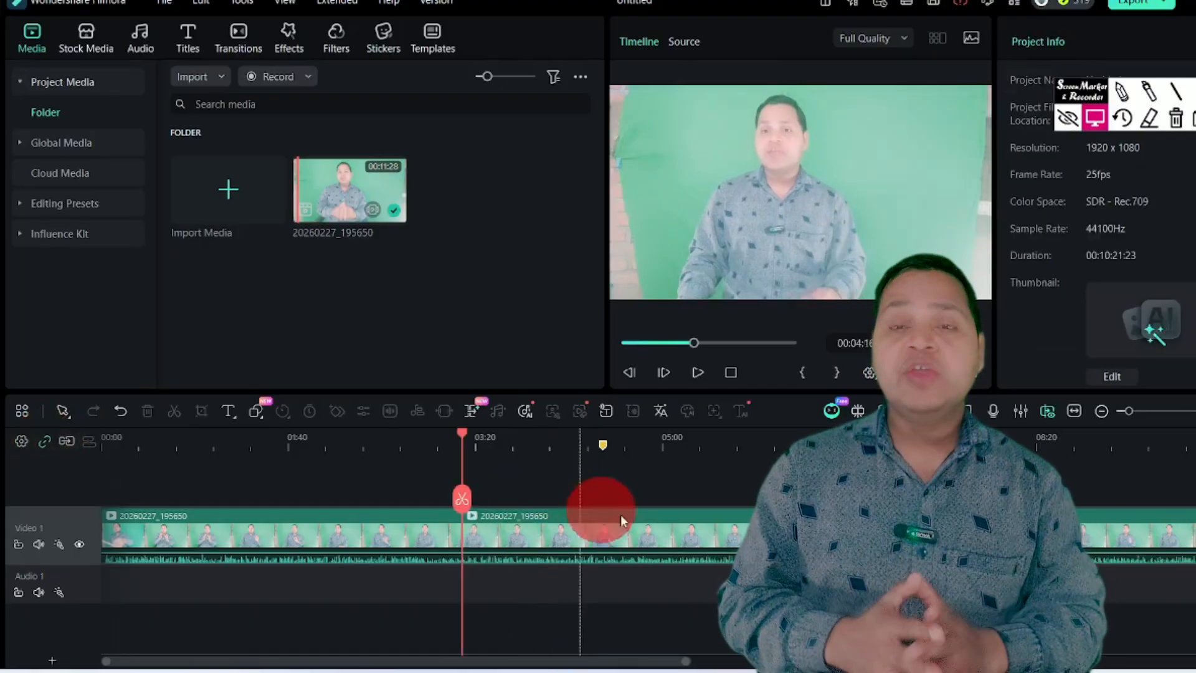
{"action": "key", "text": "ctrl+z"}
- Enable auto ripple and delete the middle segment so the remaining clips close up
{"action": "left_click", "coordinate": [61, 441]}
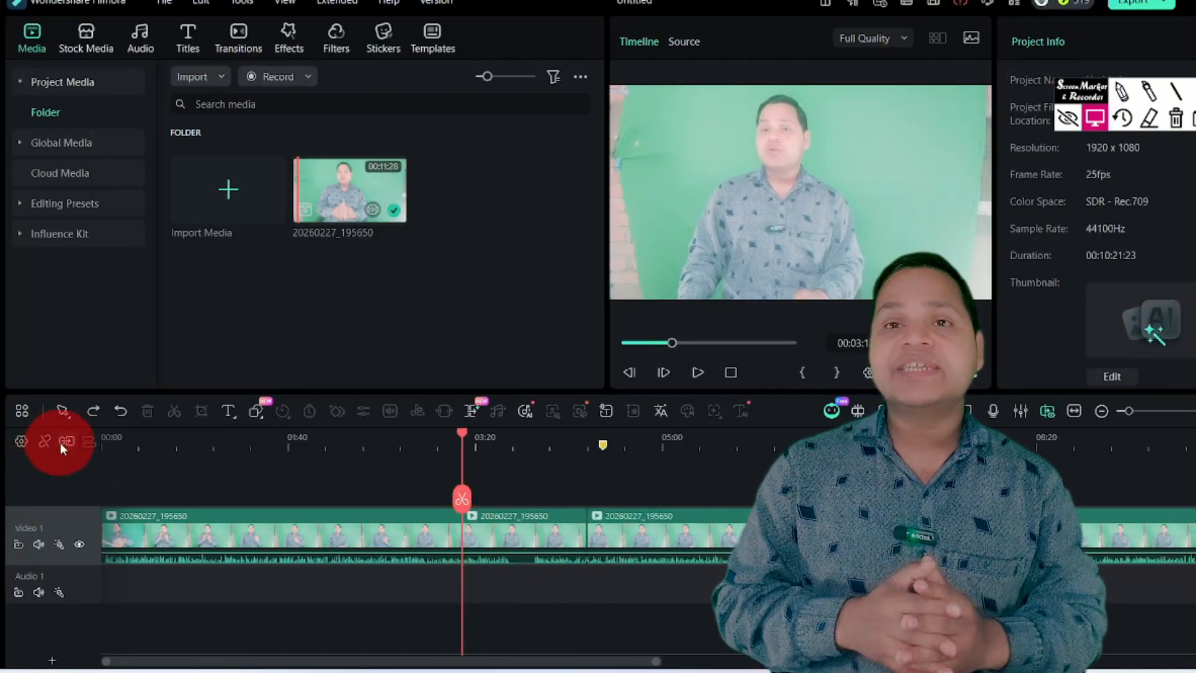
{"action": "left_click", "coordinate": [528, 539]}
{"action": "key", "text": "Delete"}
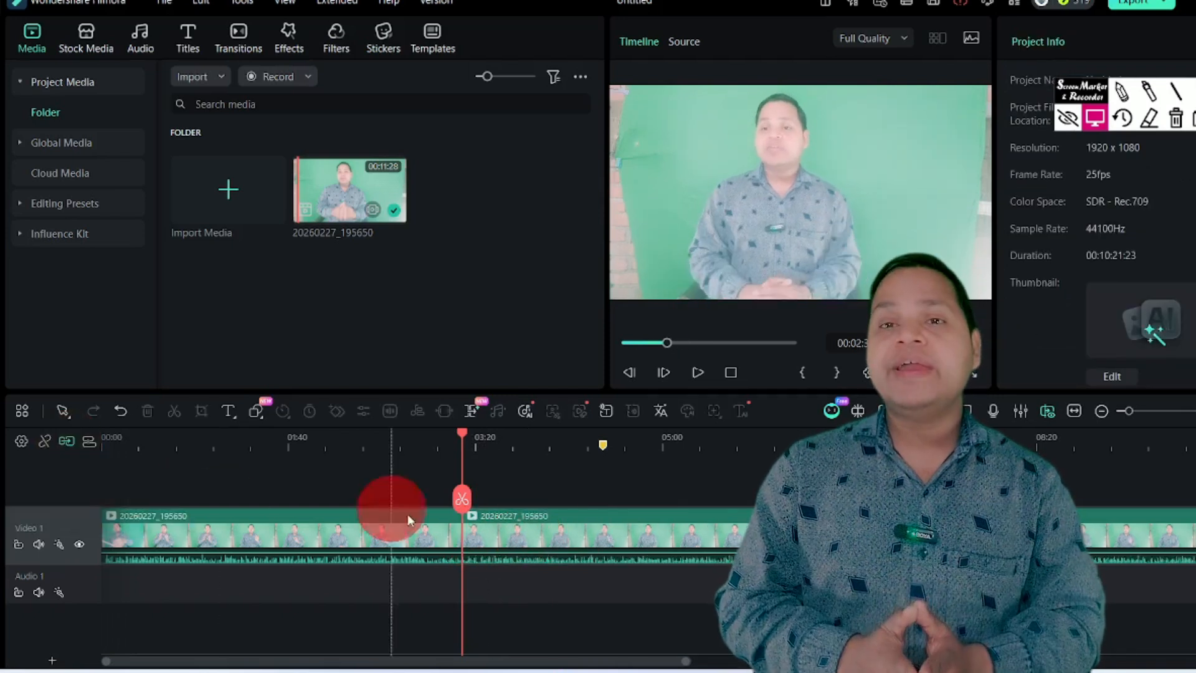
- With auto ripple off, shift the second segment away from the first, and close the gap between them
{"action": "left_click", "coordinate": [845, 535]}
{"action": "left_click", "coordinate": [667, 534]}
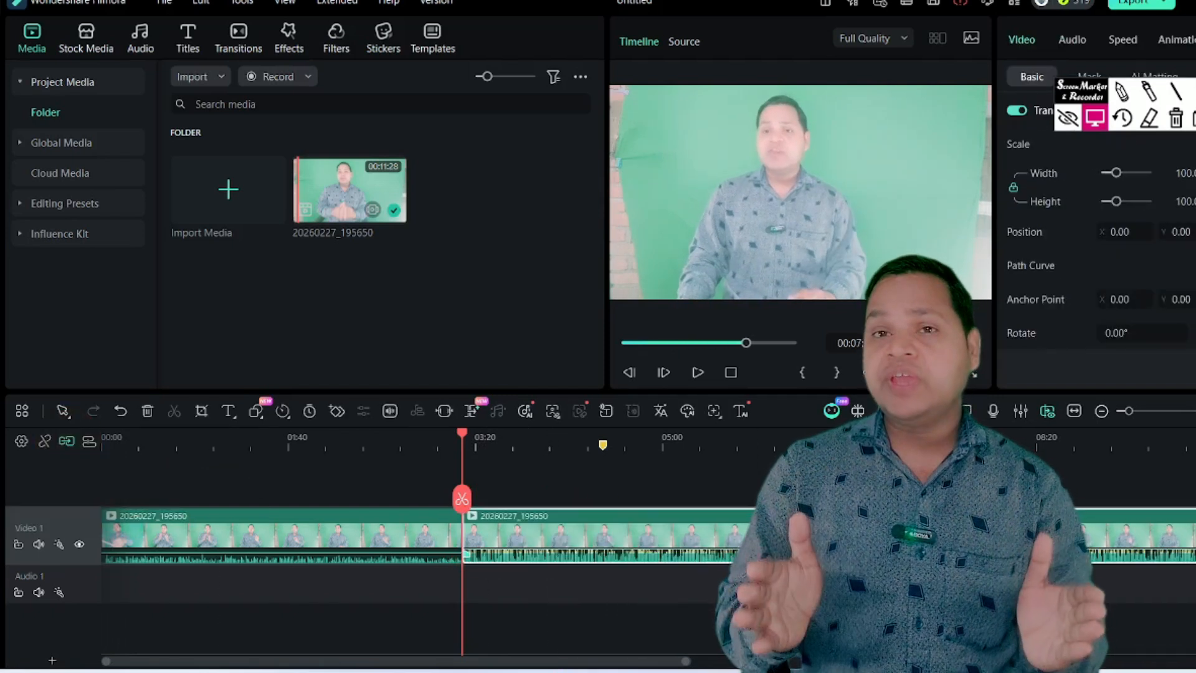
{"action": "left_click", "coordinate": [45, 440]}
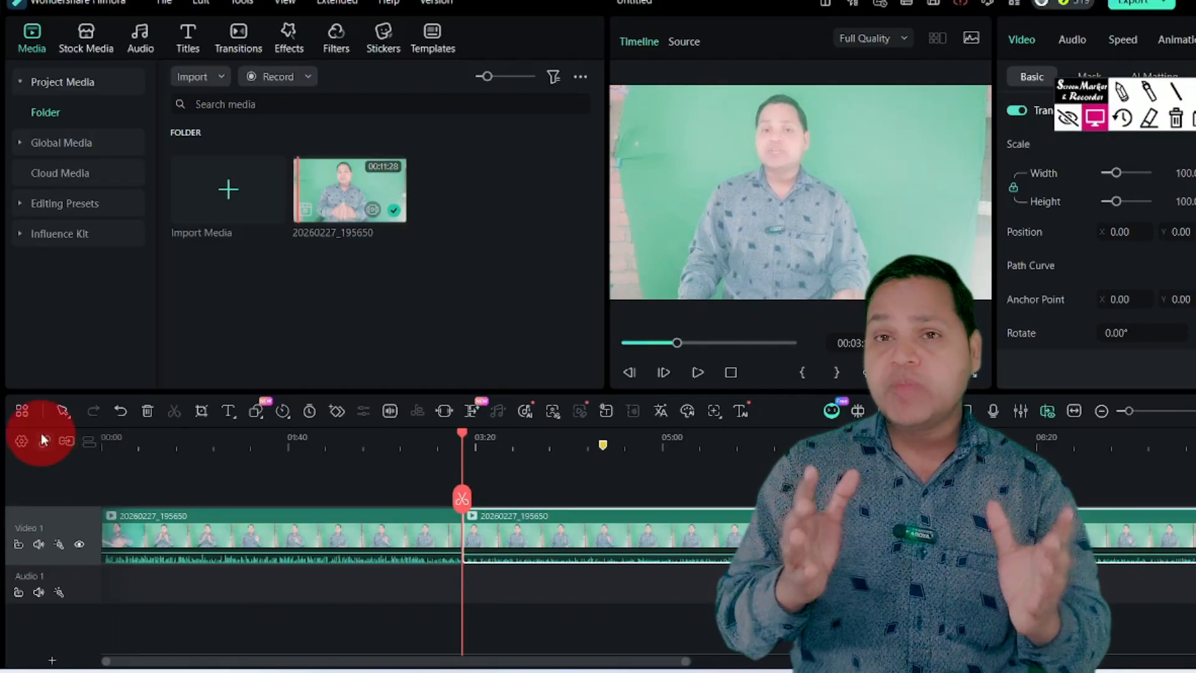
{"action": "key", "text": "Delete"}
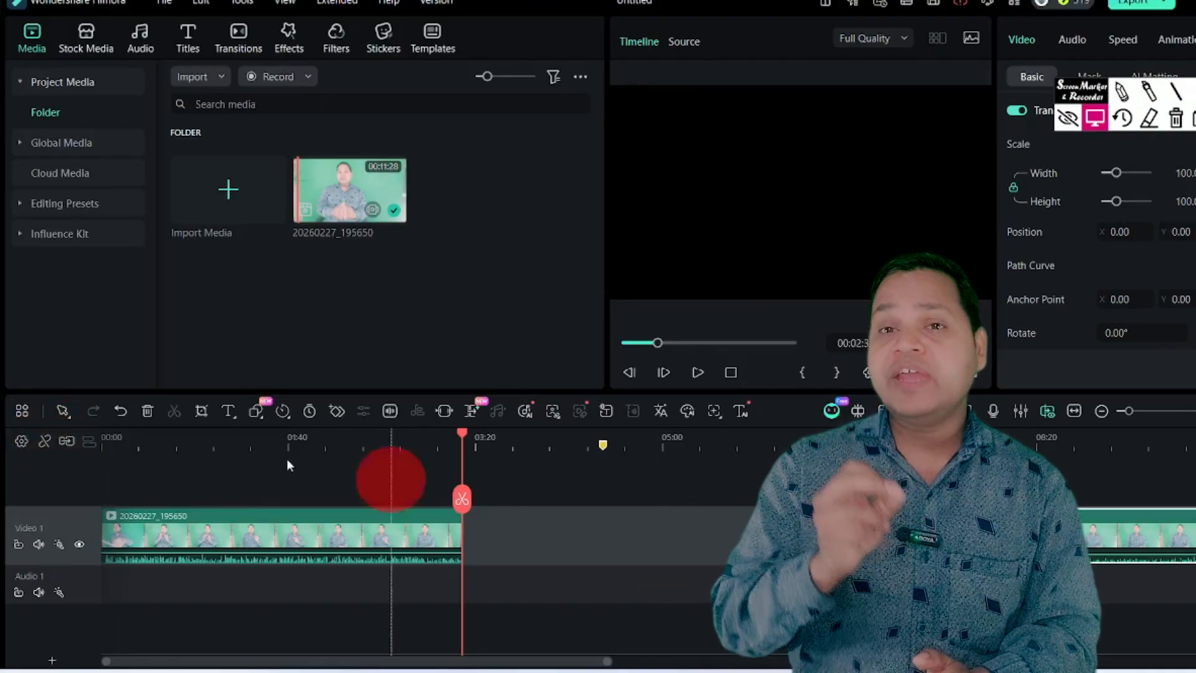
{"action": "left_click", "coordinate": [753, 537]}
{"action": "key", "text": "Delete"}
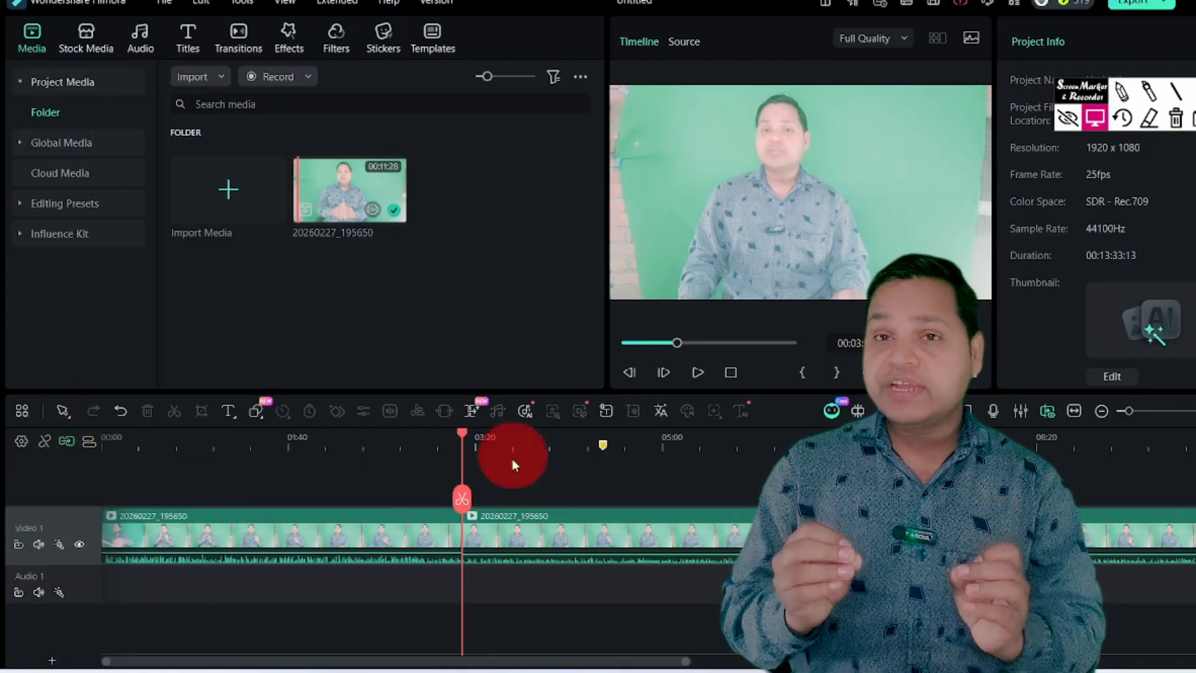
- Split the second segment at about 04:58 and place the 20260227_195650 media on a new Video 2 track from there
{"action": "left_click", "coordinate": [658, 443]}
{"action": "left_click", "coordinate": [658, 498]}
{"action": "left_click_drag", "start_coordinate": [707, 529], "coordinate": [710, 483]}
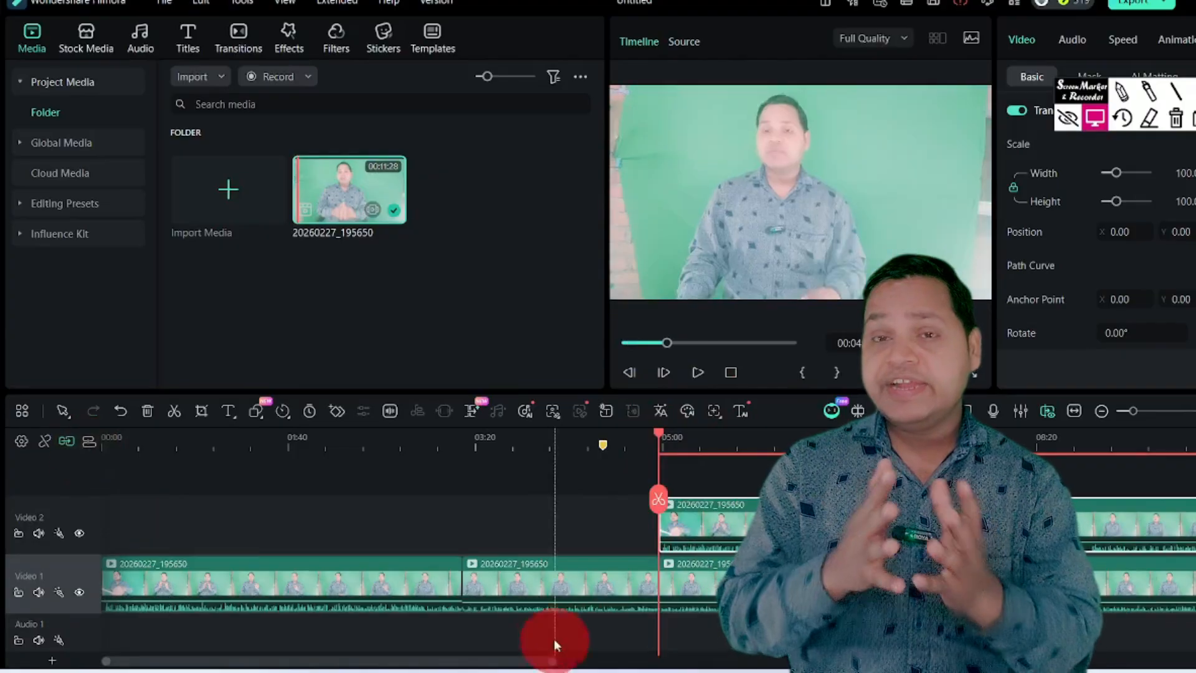
- Try deleting the middle Video 1 segment with auto ripple on, and undo the deletion
{"action": "left_click", "coordinate": [553, 583]}
{"action": "key", "text": "Delete"}
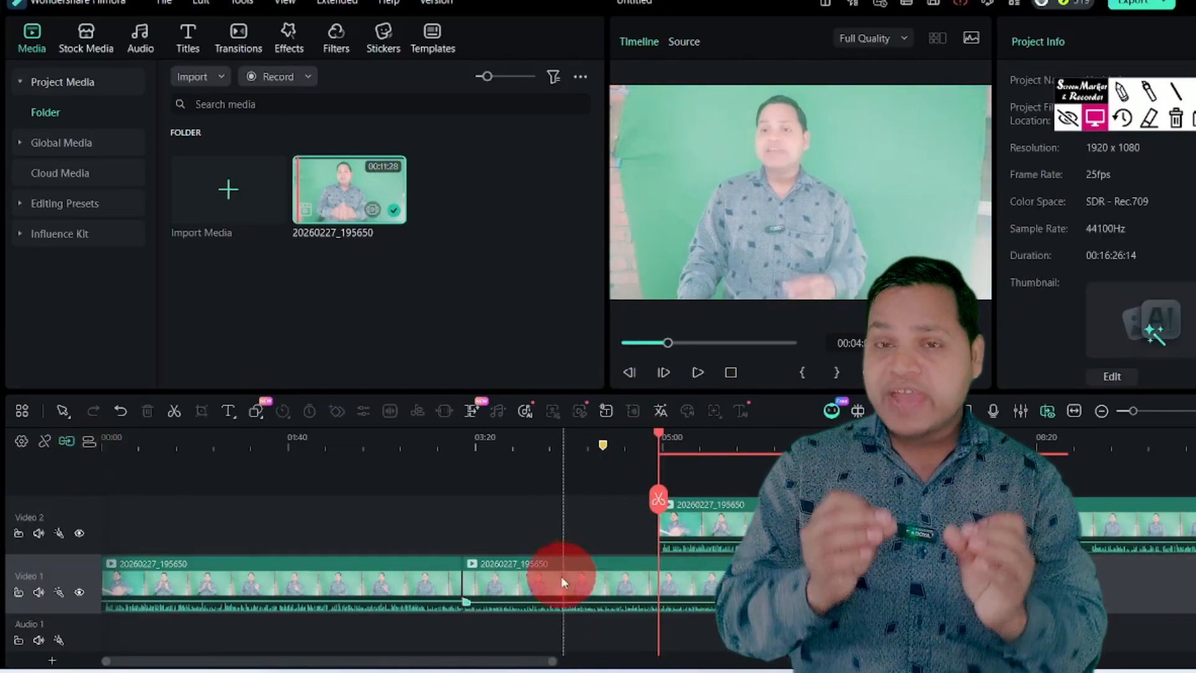
{"action": "key", "text": "ctrl+z"}
- Turn on rippling for all tracks, try deleting the middle Video 1 segment, and undo the deletion
{"action": "left_click", "coordinate": [90, 441]}
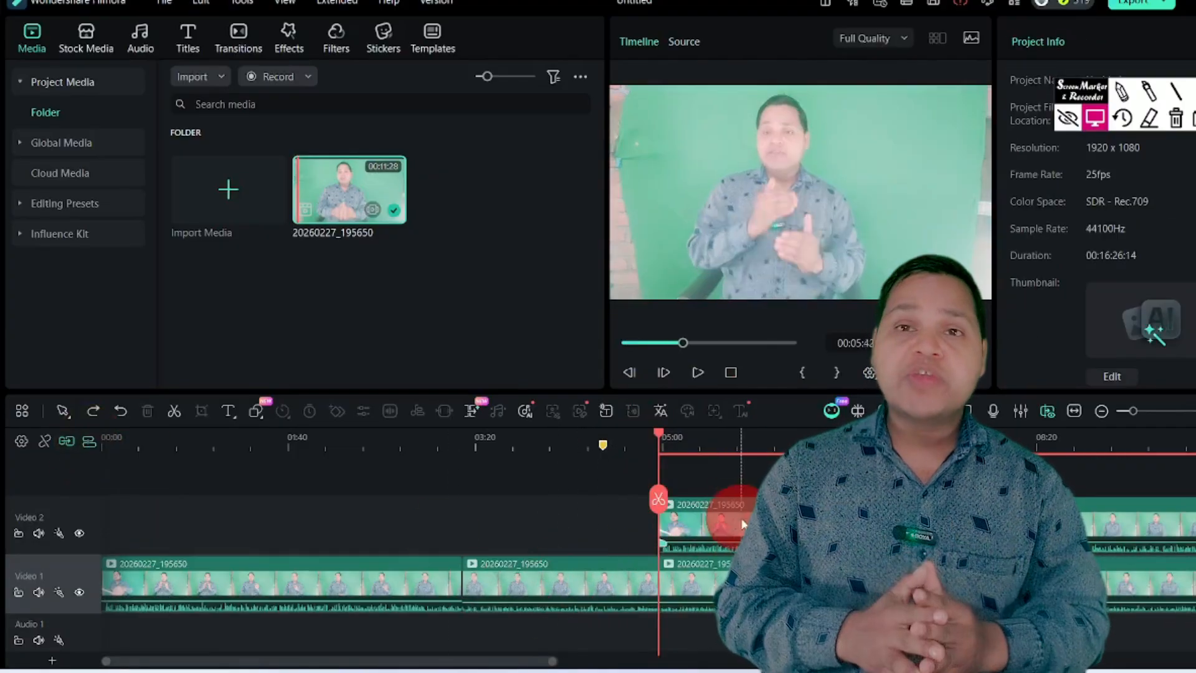
{"action": "left_click", "coordinate": [506, 563]}
{"action": "key", "text": "Delete"}
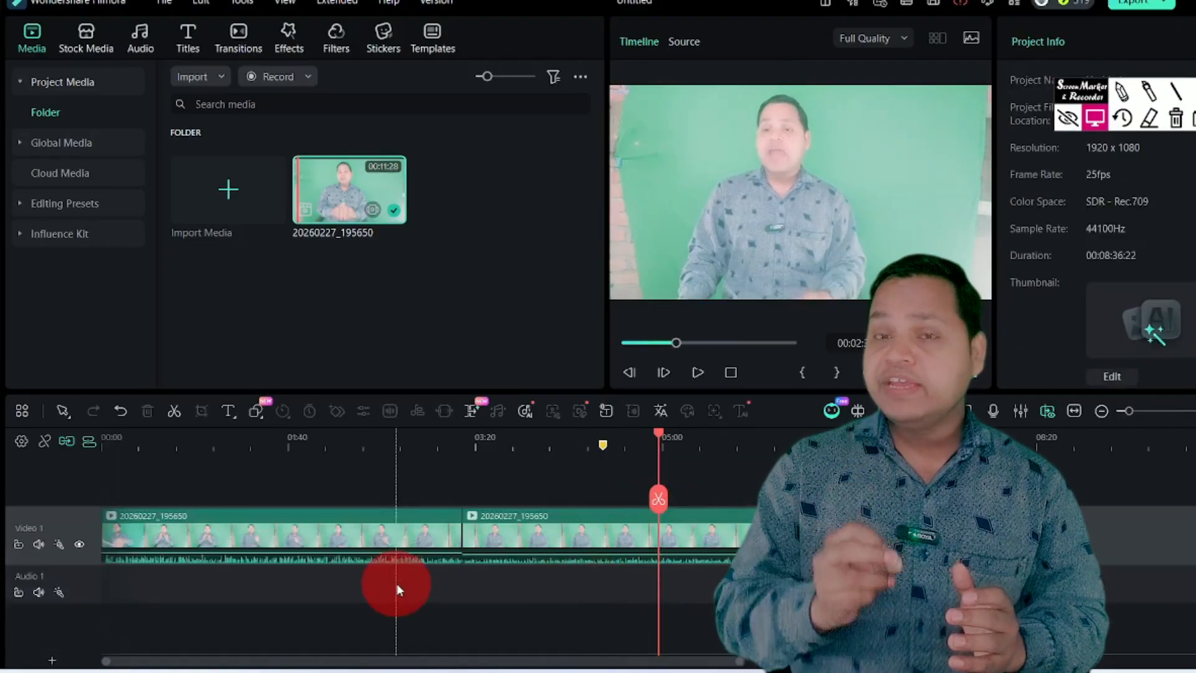
{"action": "key", "text": "ctrl+z"}
{"action": "key", "text": "Delete"}
{"action": "left_click", "coordinate": [330, 438]}
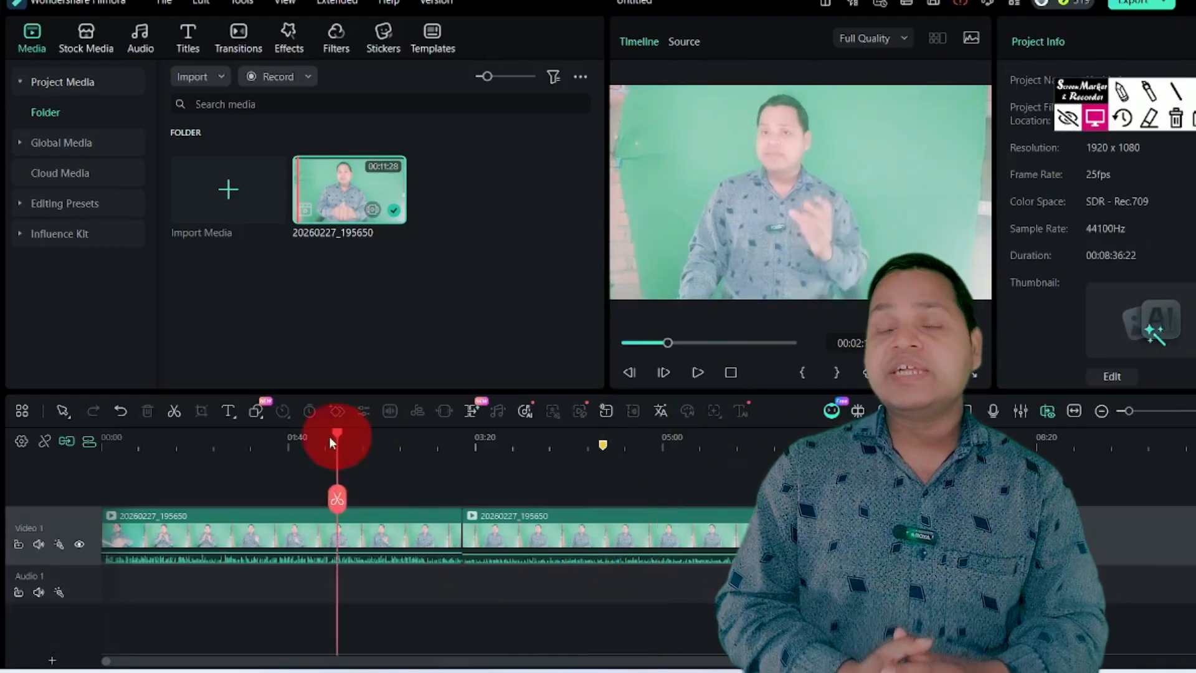
{"action": "key", "text": "ctrl+z"}
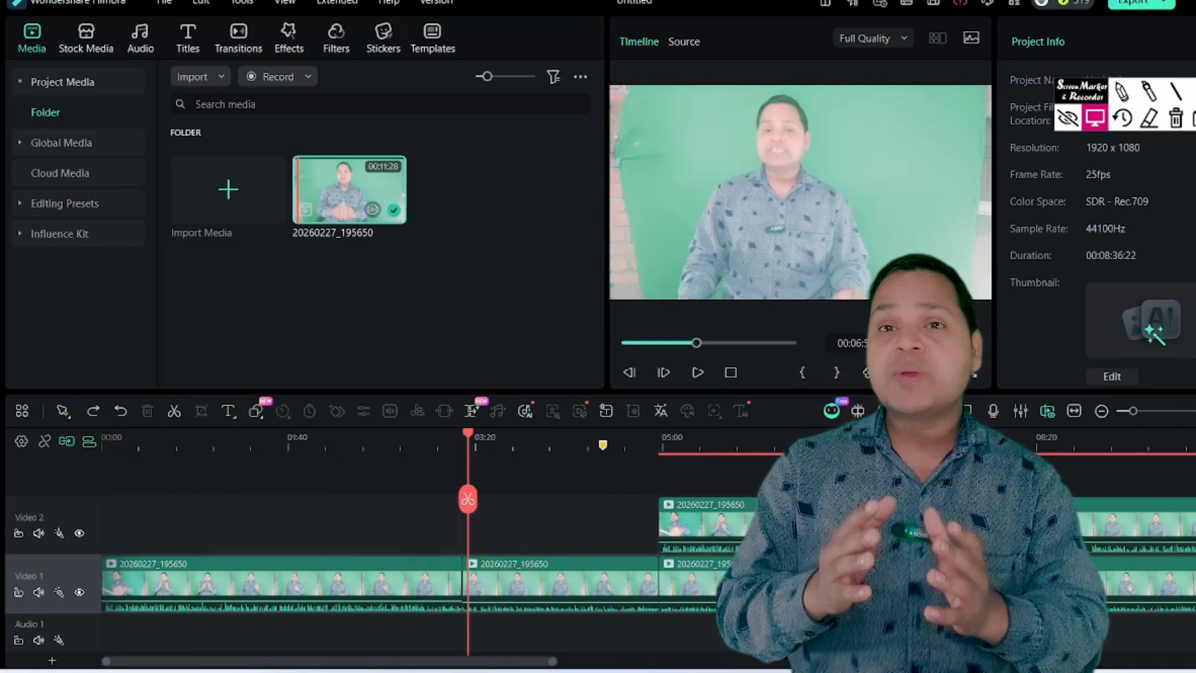
- Remove the clip from Video 2 and, with timeline link mode on, move the last Video 1 segment away from its neighbour
{"action": "left_click_drag", "start_coordinate": [675, 506], "coordinate": [652, 546]}
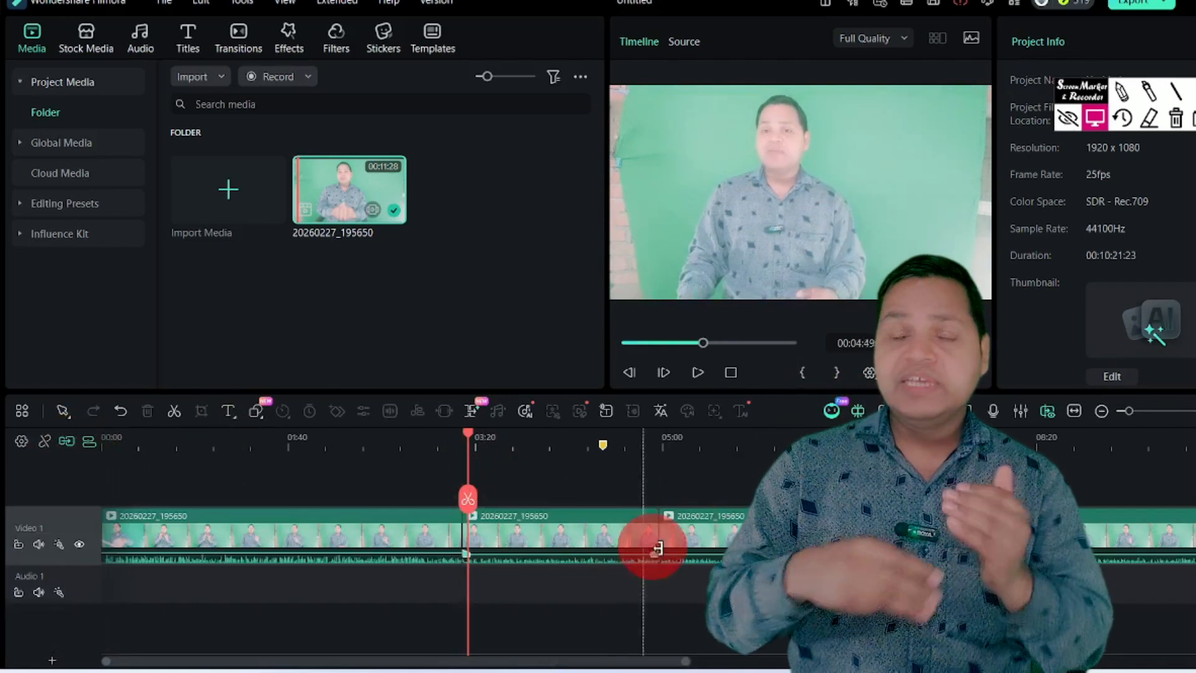
{"action": "left_click", "coordinate": [45, 440]}
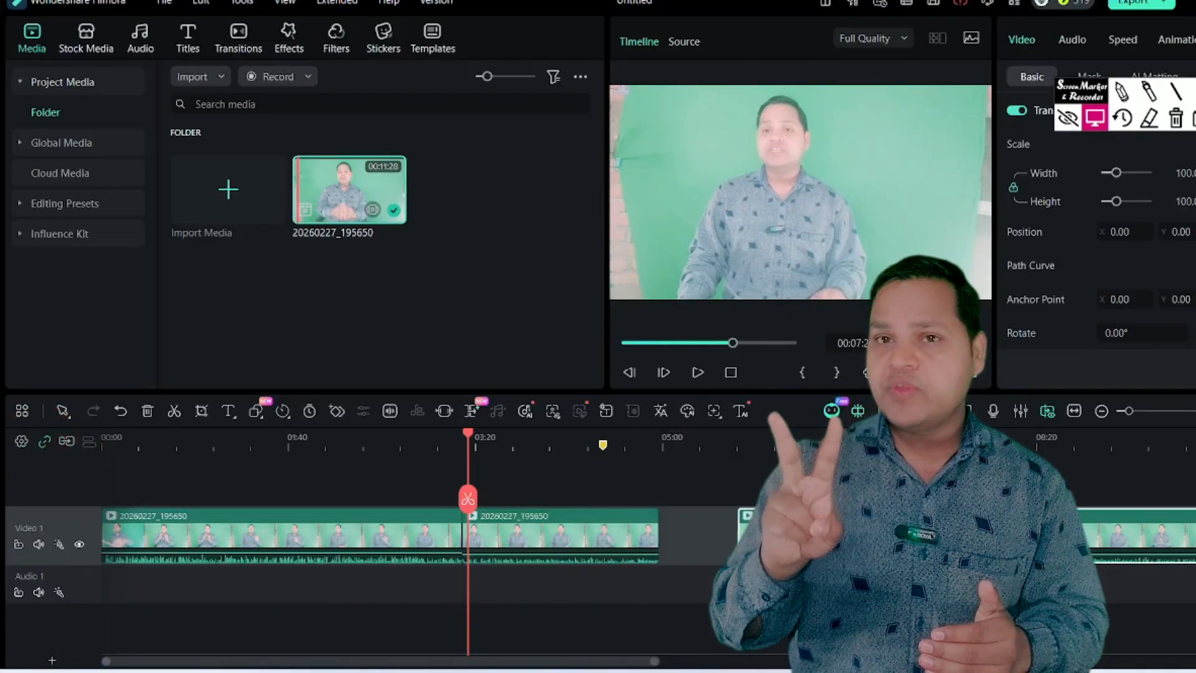
{"action": "mouse_move", "coordinate": [766, 529]}
{"action": "left_mouse_down"}
{"action": "mouse_move", "coordinate": [790, 530]}
{"action": "mouse_move", "coordinate": [754, 529]}
{"action": "left_mouse_up"}
- Reposition the segment after the 03:13 cut with snapping off, and snap it back against the preceding clip with snapping on
{"action": "left_click", "coordinate": [858, 411]}
{"action": "left_click", "coordinate": [1170, 411]}
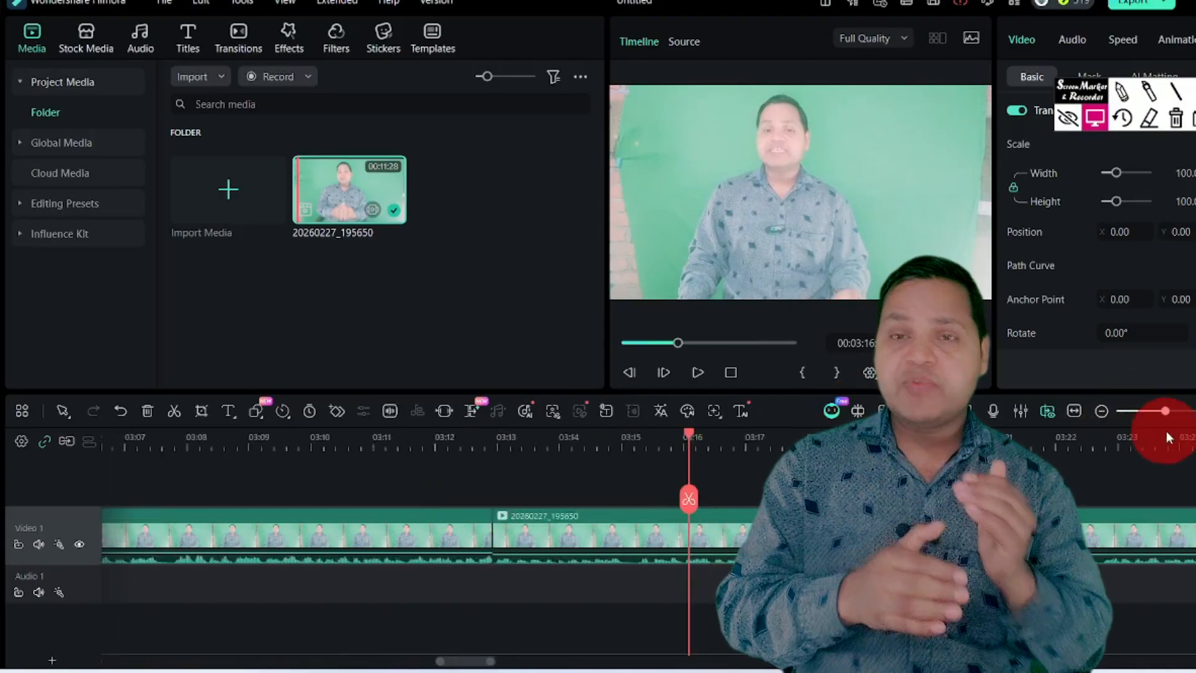
{"action": "left_click", "coordinate": [690, 443]}
{"action": "left_click_drag", "start_coordinate": [692, 445], "coordinate": [290, 445]}
{"action": "left_click_drag", "start_coordinate": [388, 553], "coordinate": [393, 550]}
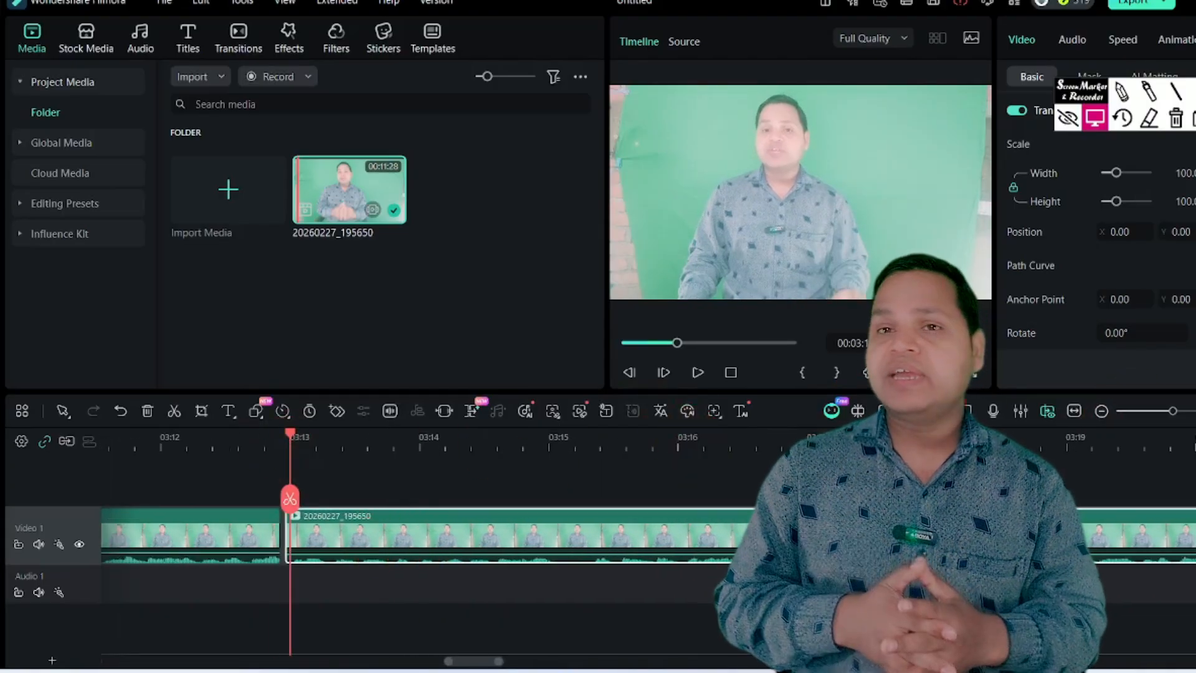
{"action": "left_click_drag", "start_coordinate": [468, 545], "coordinate": [512, 504]}
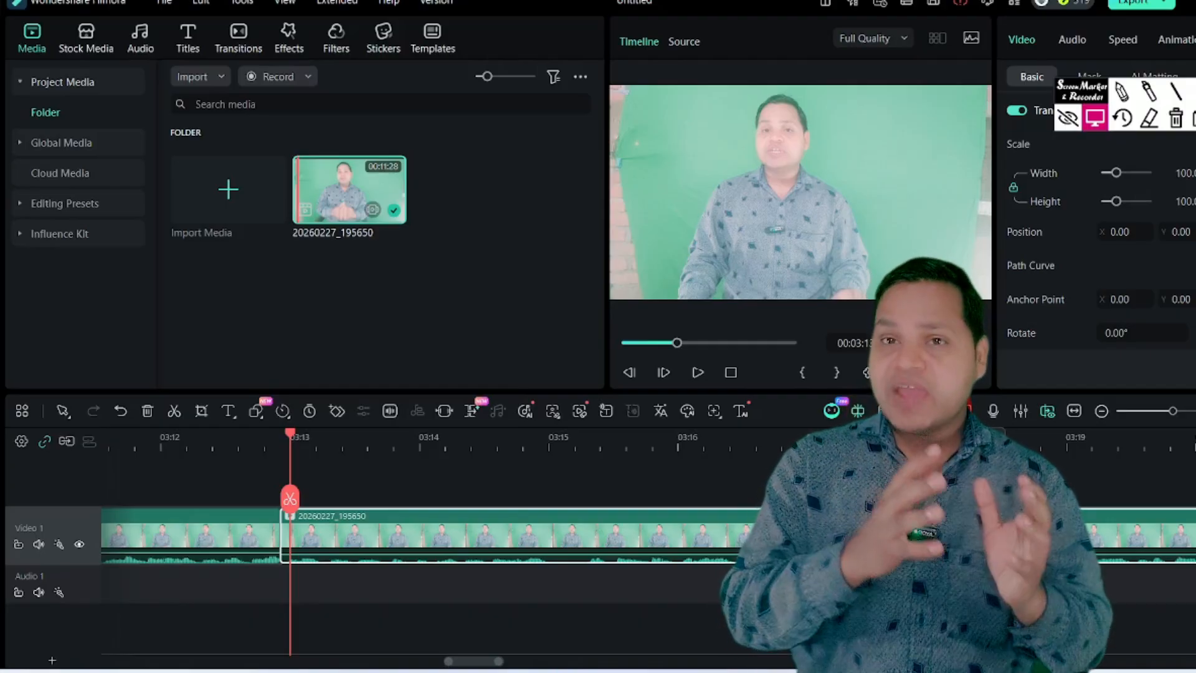
- Place the favorite stock clip "Children Suffering From Summer Heat" on Video 2 from about 03:13 and preview it near 03:15
{"action": "left_click", "coordinate": [87, 43]}
{"action": "left_click", "coordinate": [40, 83]}
{"action": "left_click_drag", "start_coordinate": [209, 235], "coordinate": [359, 492]}
{"action": "left_click_drag", "start_coordinate": [291, 438], "coordinate": [574, 439]}
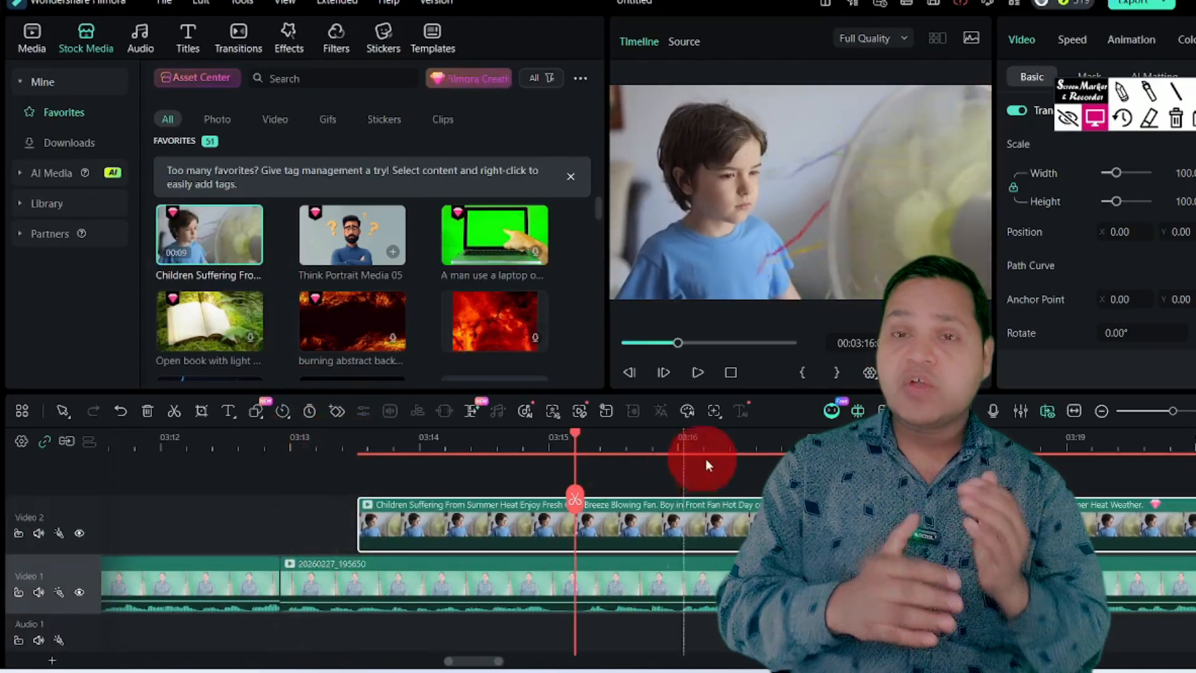
{"action": "left_click", "coordinate": [1167, 410]}
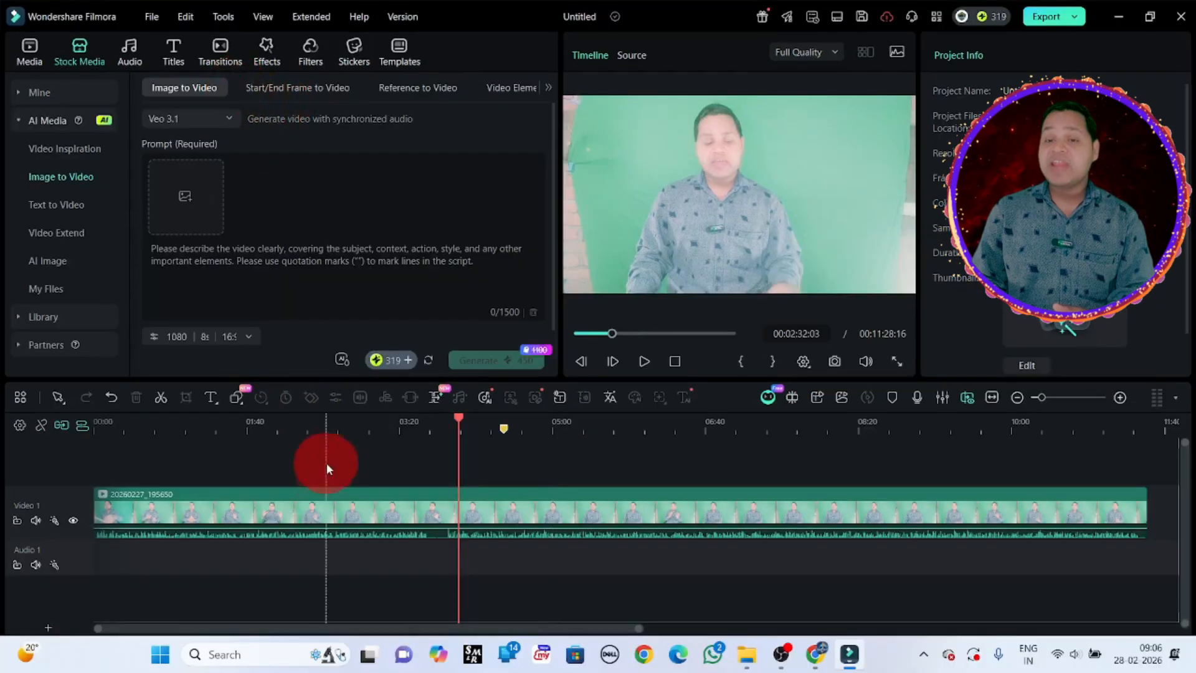
- Delete the 20260227_195650 clip from the timeline and from the project media
{"action": "left_click", "coordinate": [322, 502]}
{"action": "key", "text": "Delete"}
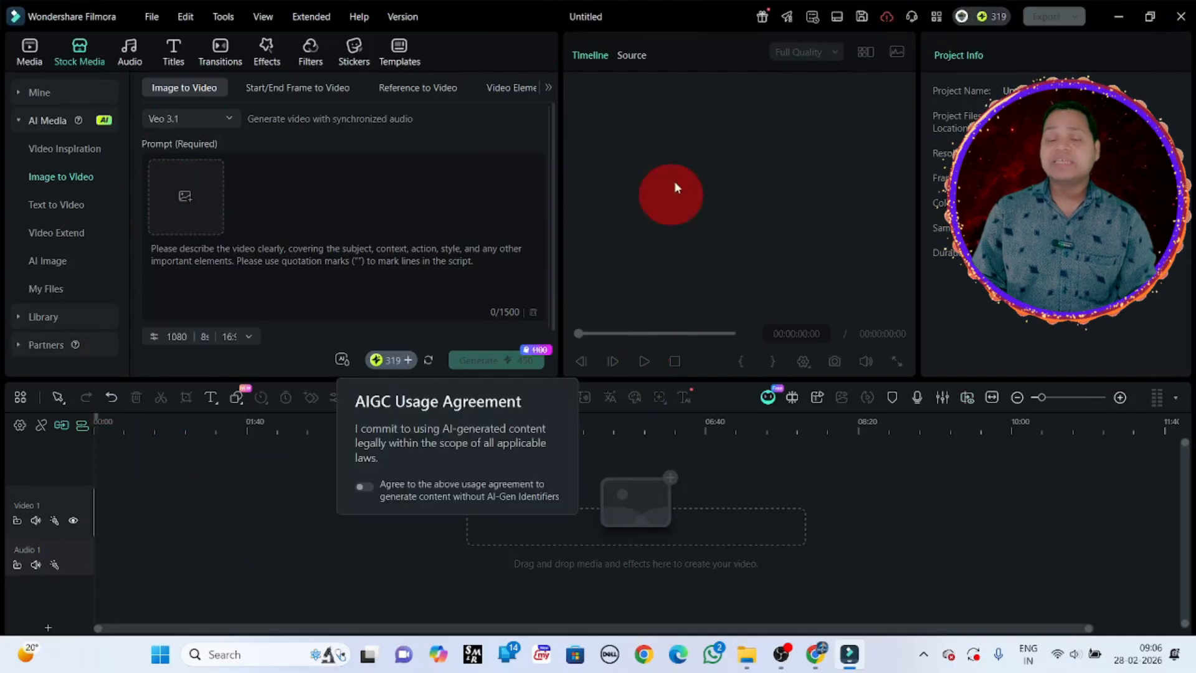
{"action": "left_click", "coordinate": [26, 59]}
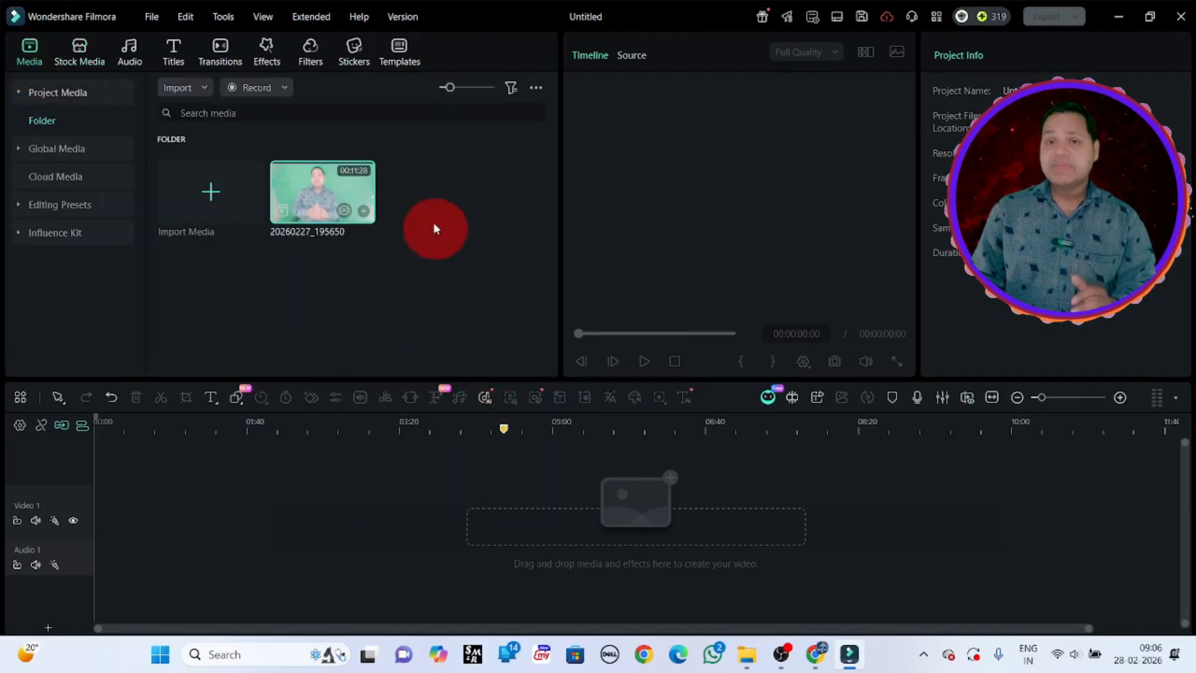
{"action": "double_click", "coordinate": [329, 182]}
{"action": "key", "text": "Delete"}
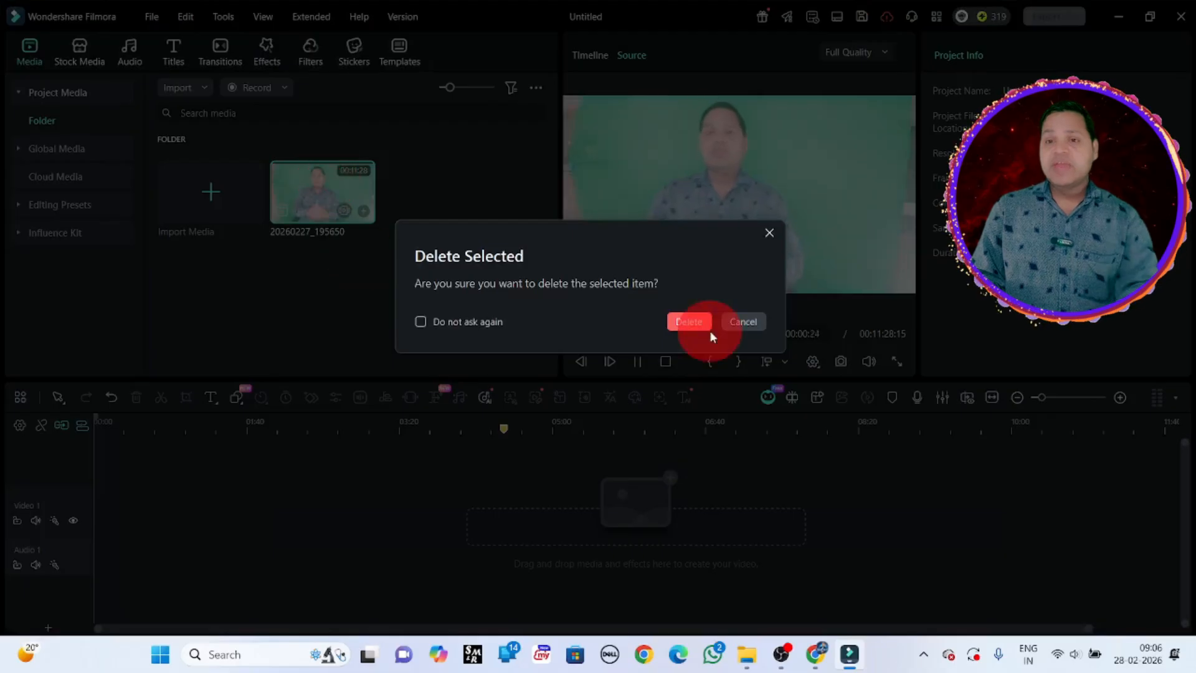
{"action": "left_click", "coordinate": [688, 322]}
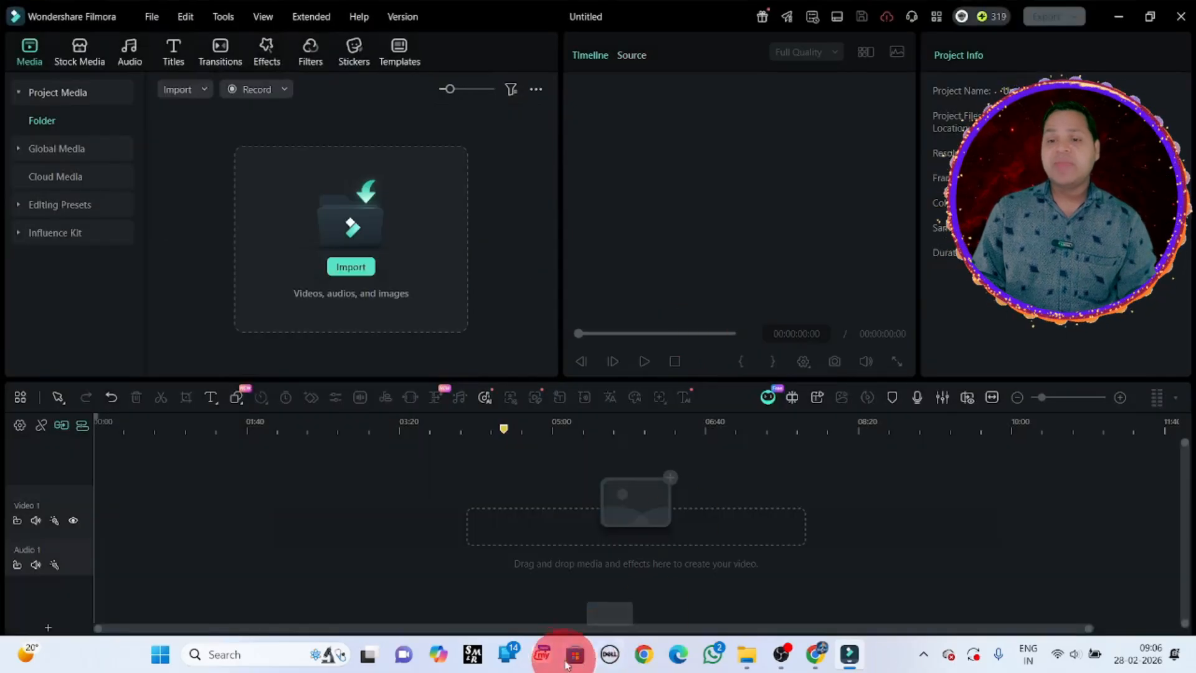
- Outline the timeline area, Video 1 track and Audio 1 track with rectangles in Screen Marker & Recorder, and clear the drawings
{"action": "left_click", "coordinate": [472, 657]}
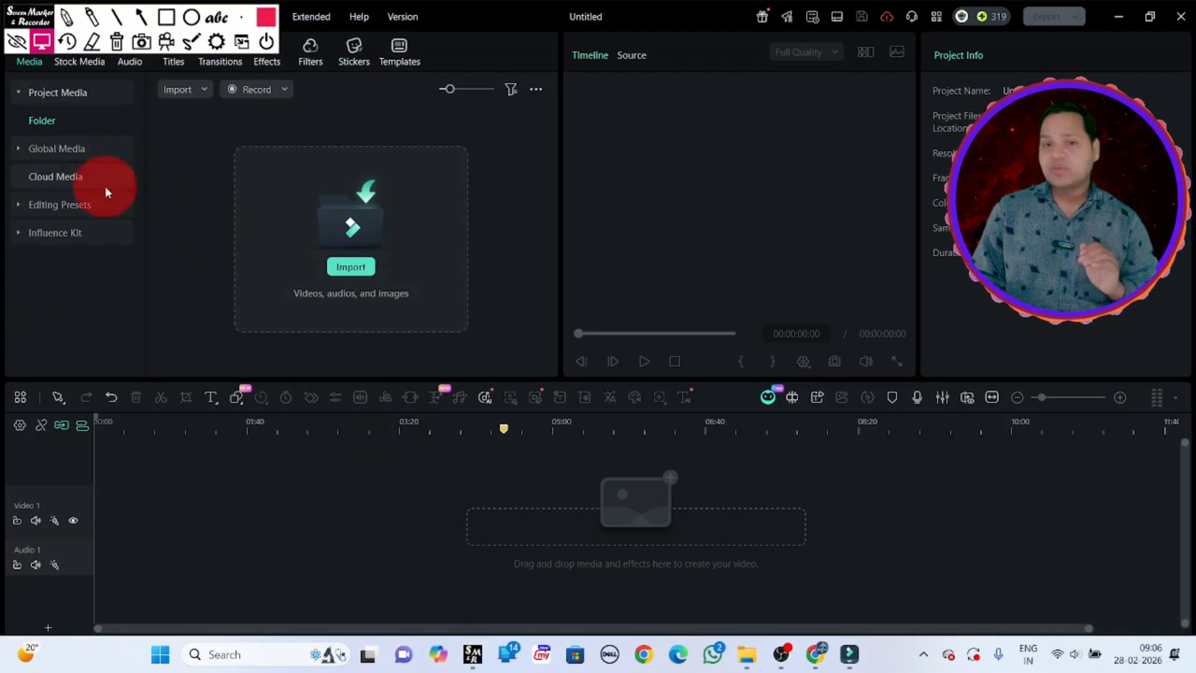
{"action": "left_click", "coordinate": [165, 19]}
{"action": "mouse_move", "coordinate": [3, 386]}
{"action": "left_mouse_down"}
{"action": "mouse_move", "coordinate": [1182, 479]}
{"action": "mouse_move", "coordinate": [1186, 635]}
{"action": "left_mouse_up"}
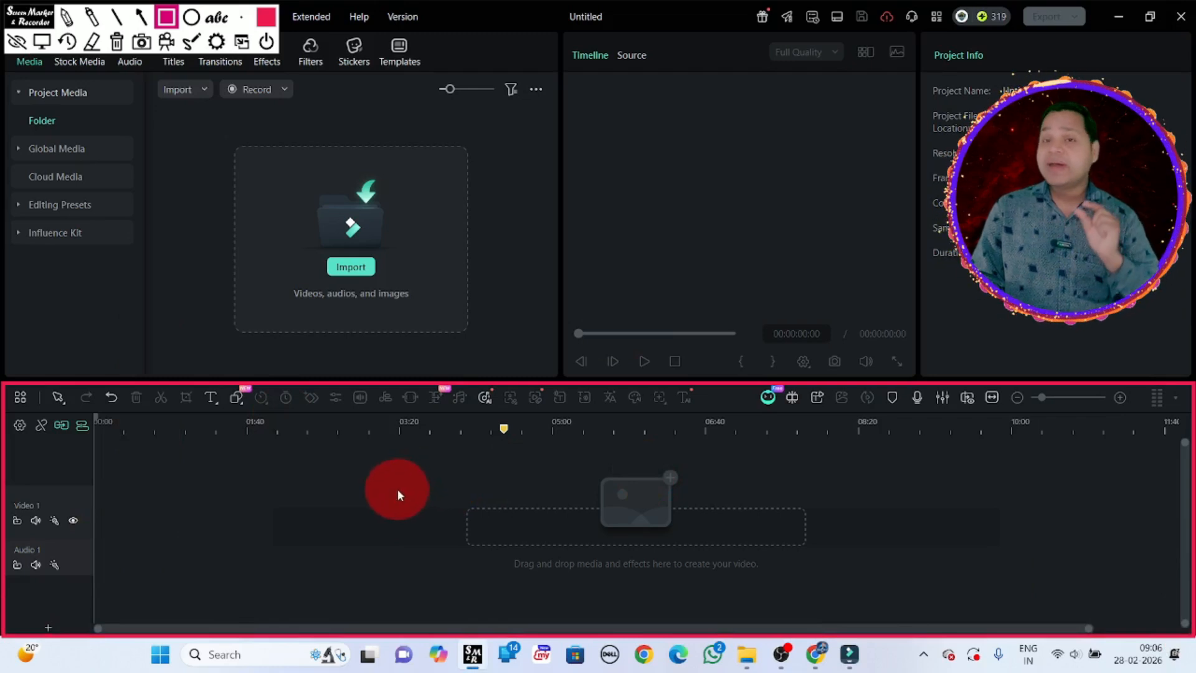
{"action": "mouse_move", "coordinate": [2, 477]}
{"action": "left_mouse_down"}
{"action": "mouse_move", "coordinate": [208, 486]}
{"action": "mouse_move", "coordinate": [333, 521]}
{"action": "mouse_move", "coordinate": [598, 547]}
{"action": "mouse_move", "coordinate": [1166, 554]}
{"action": "mouse_move", "coordinate": [1166, 538]}
{"action": "left_mouse_up"}
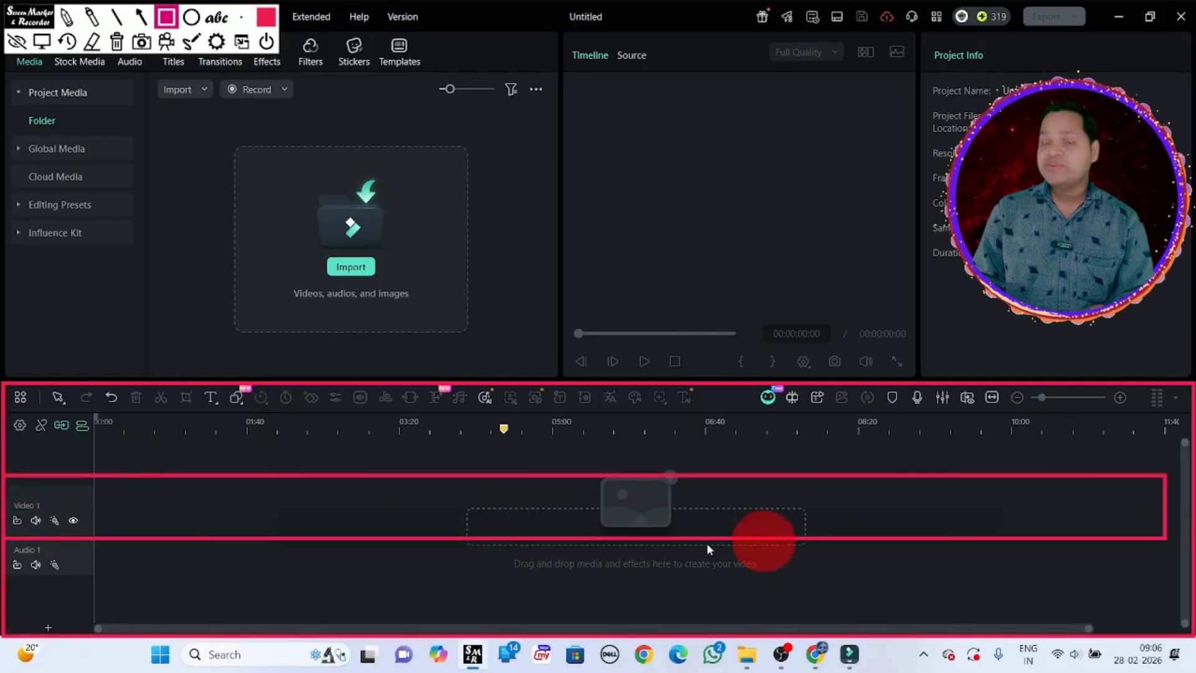
{"action": "mouse_move", "coordinate": [150, 543]}
{"action": "left_mouse_down"}
{"action": "mouse_move", "coordinate": [1078, 555]}
{"action": "mouse_move", "coordinate": [1158, 568]}
{"action": "mouse_move", "coordinate": [1169, 592]}
{"action": "left_mouse_up"}
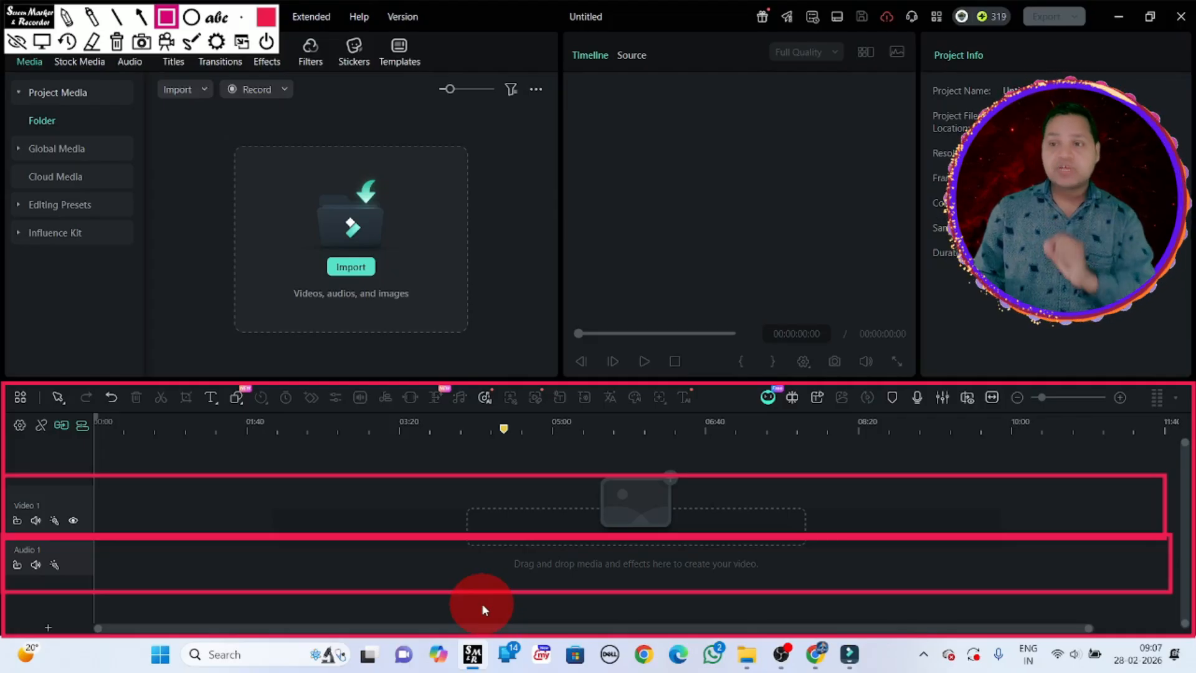
{"action": "left_click", "coordinate": [116, 41]}
{"action": "mouse_move", "coordinate": [30, 19]}
{"action": "left_mouse_down"}
{"action": "mouse_move", "coordinate": [668, 166]}
{"action": "mouse_move", "coordinate": [837, 132]}
{"action": "mouse_move", "coordinate": [926, 142]}
{"action": "left_mouse_up"}
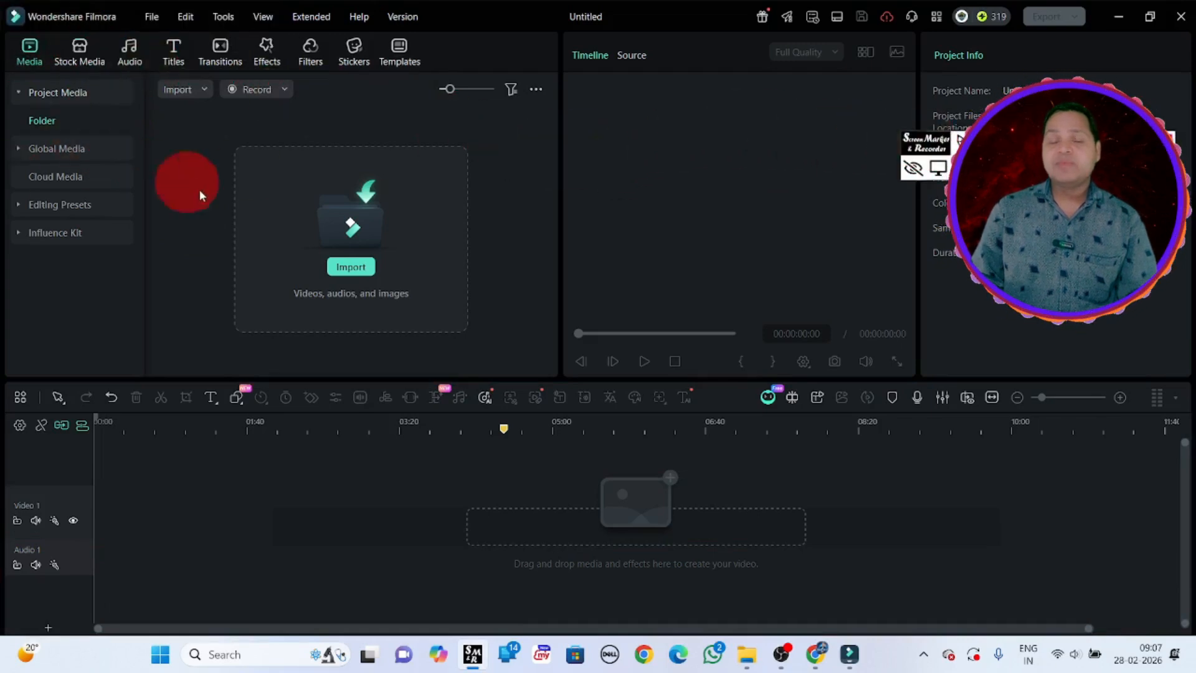
- Import the video 20260227_195650 from the FILMORA 15 folder into the project media
{"action": "left_click", "coordinate": [349, 267]}
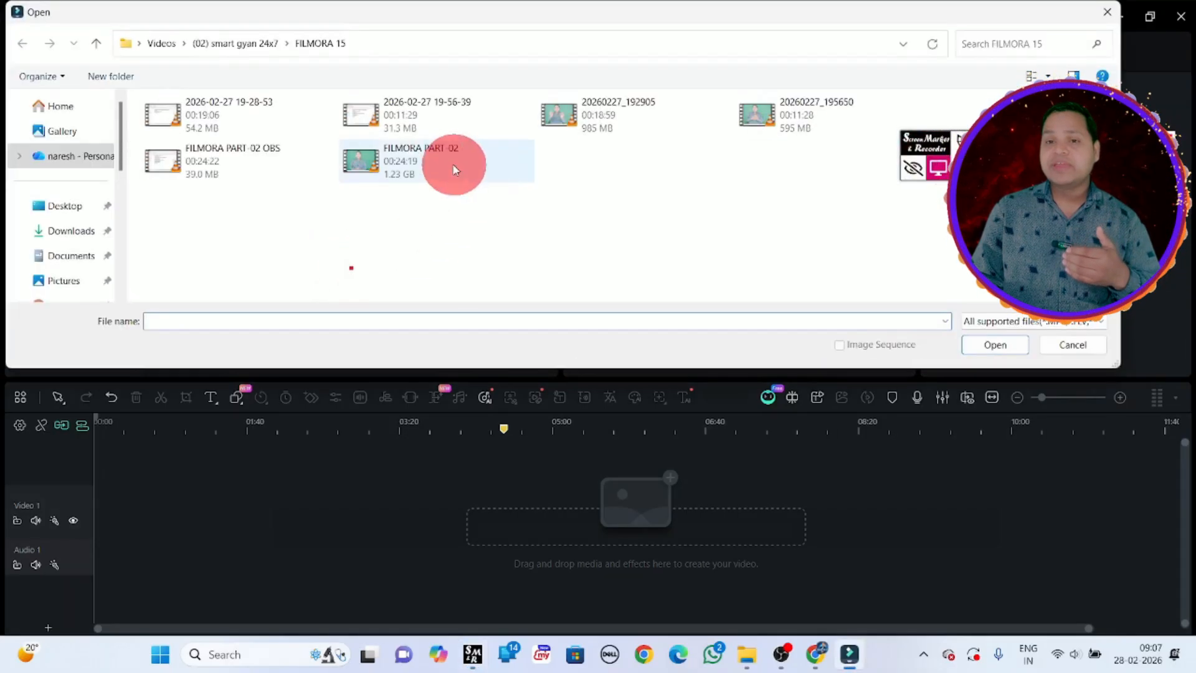
{"action": "left_click", "coordinate": [782, 121]}
{"action": "left_click", "coordinate": [1000, 342]}
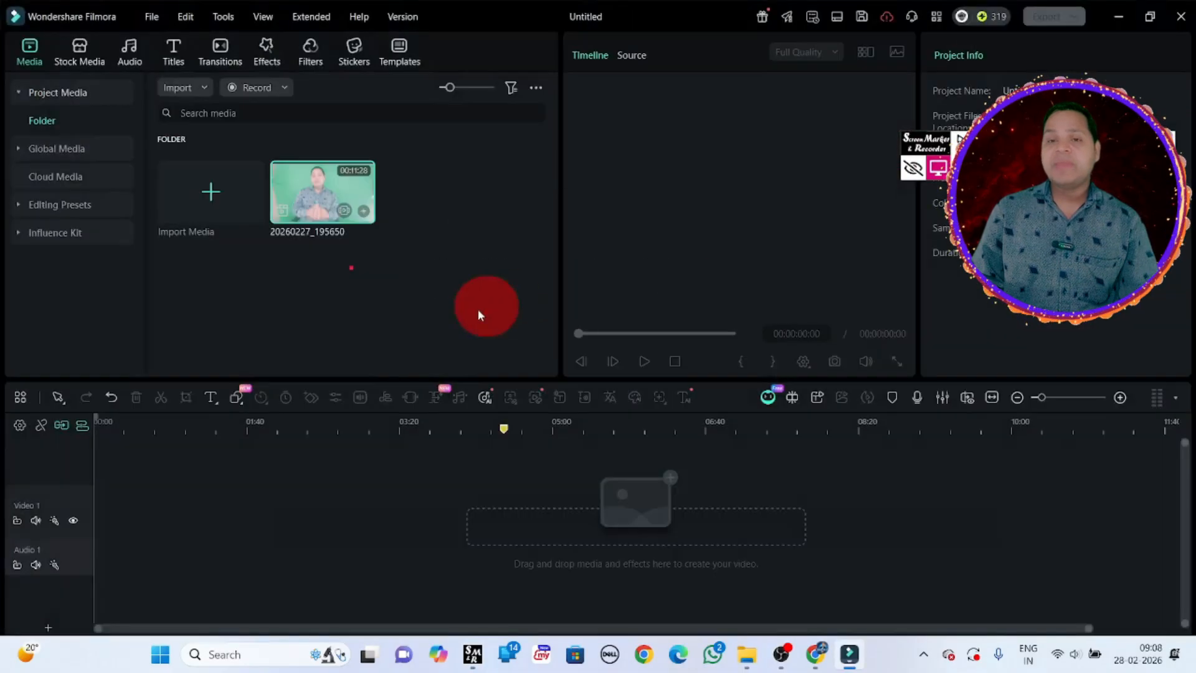
{"action": "left_click", "coordinate": [325, 335]}
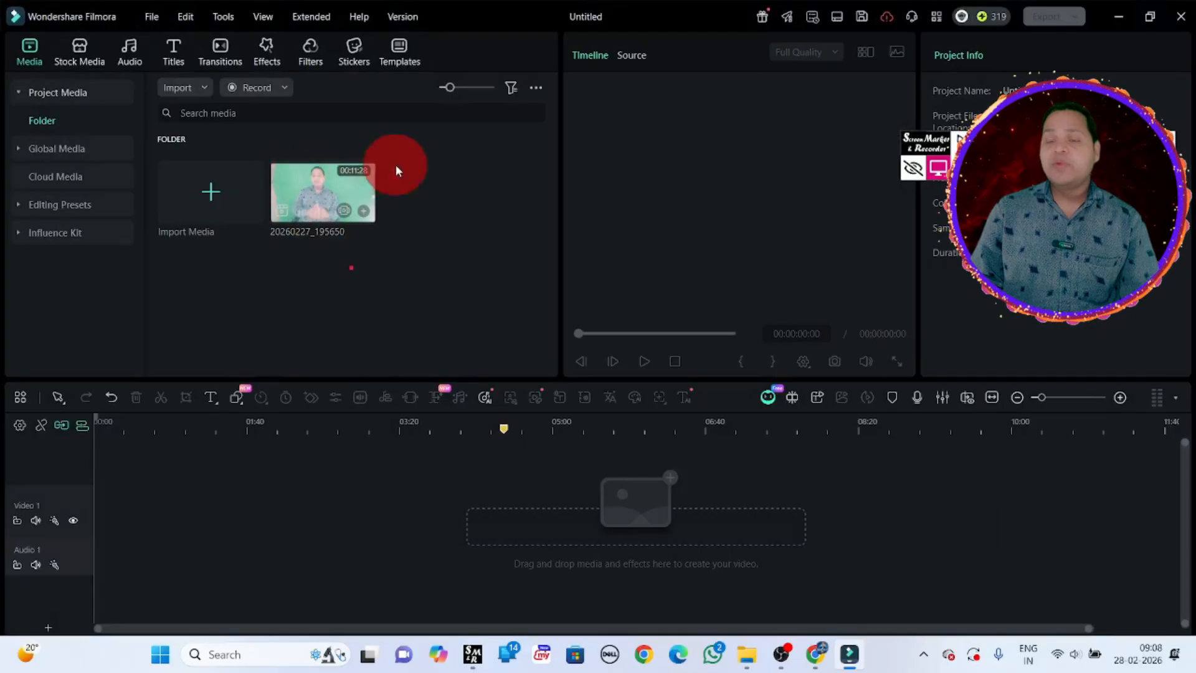
- Preview the 20260227_195650 clip from the project media in the source viewer and mute the preview sound
{"action": "double_click", "coordinate": [302, 191]}
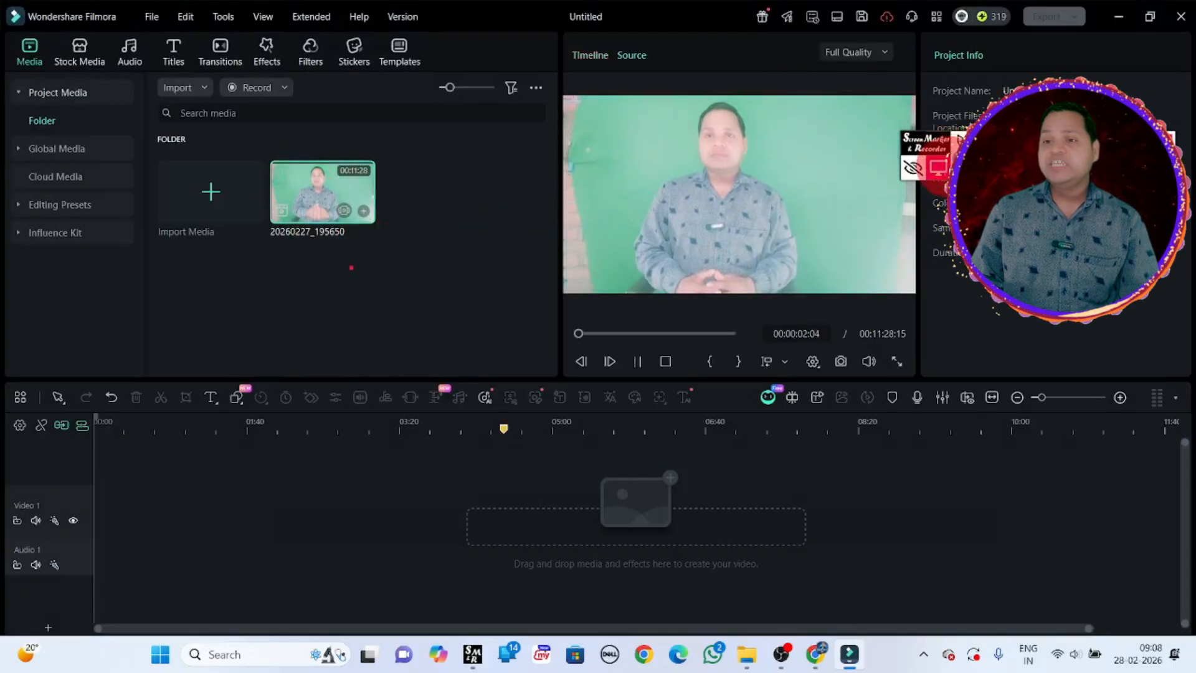
{"action": "left_click", "coordinate": [869, 361]}
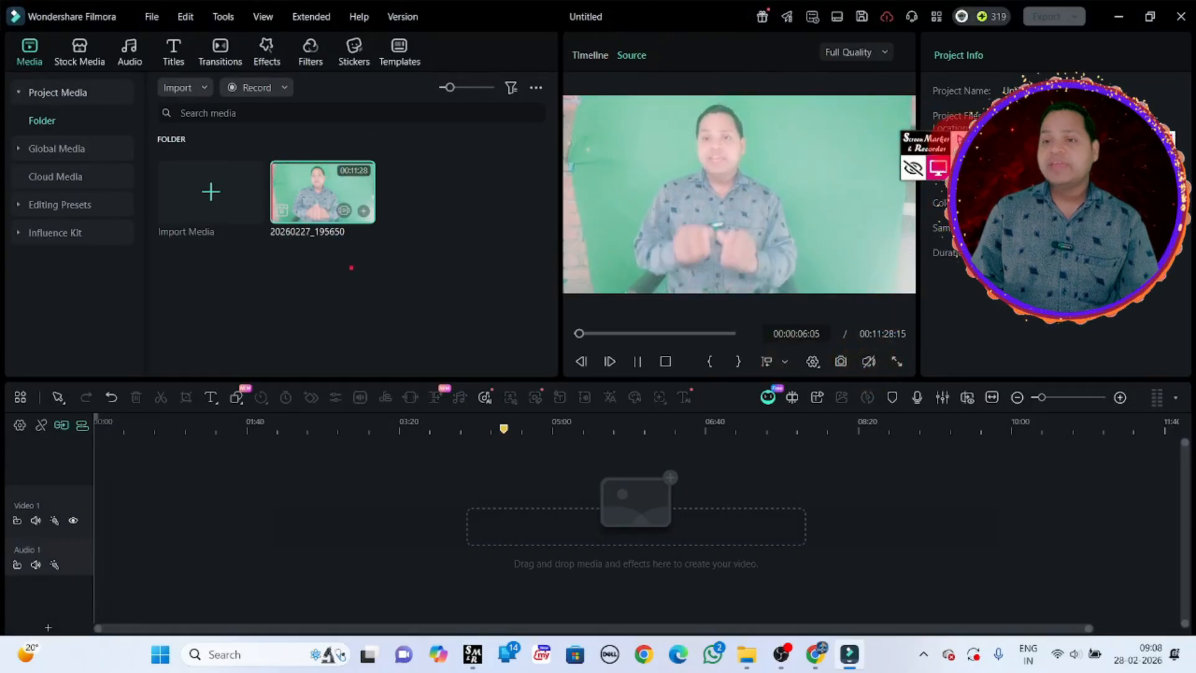
- Outline the preview area with a rectangle, draw an arrow from the media clip to the timeline, and clear the drawings
{"action": "mouse_move", "coordinate": [558, 62]}
{"action": "left_mouse_down"}
{"action": "mouse_move", "coordinate": [848, 166]}
{"action": "mouse_move", "coordinate": [934, 301]}
{"action": "mouse_move", "coordinate": [942, 386]}
{"action": "mouse_move", "coordinate": [940, 364]}
{"action": "left_mouse_up"}
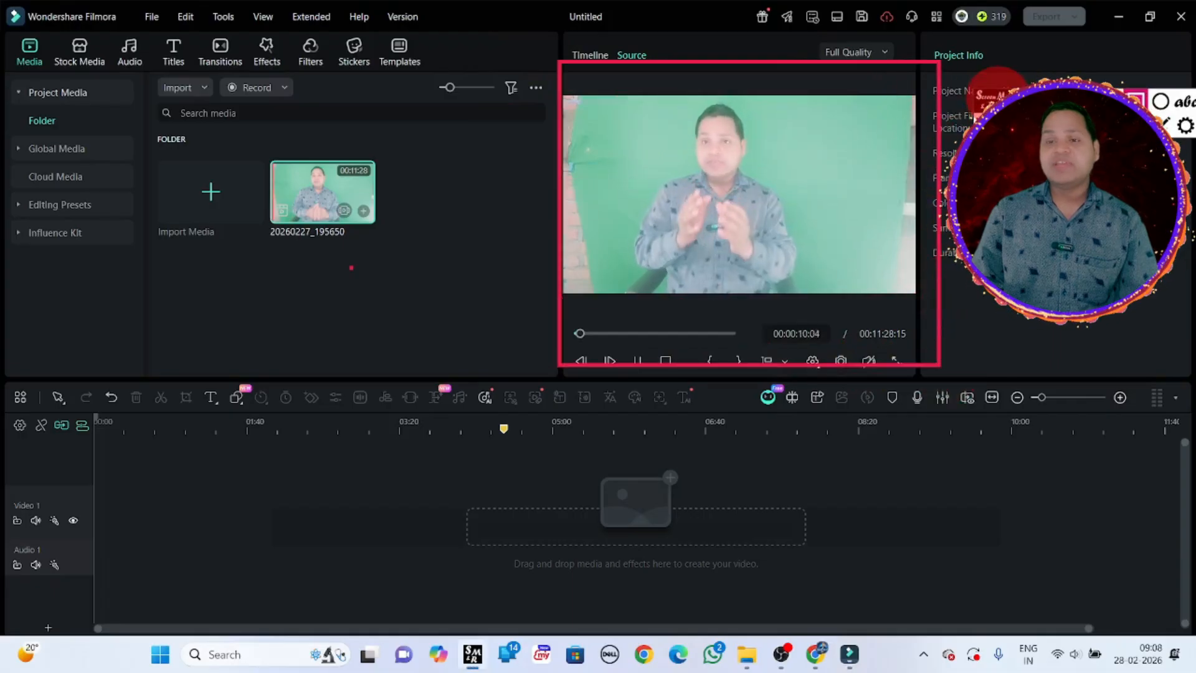
{"action": "left_click", "coordinate": [439, 267]}
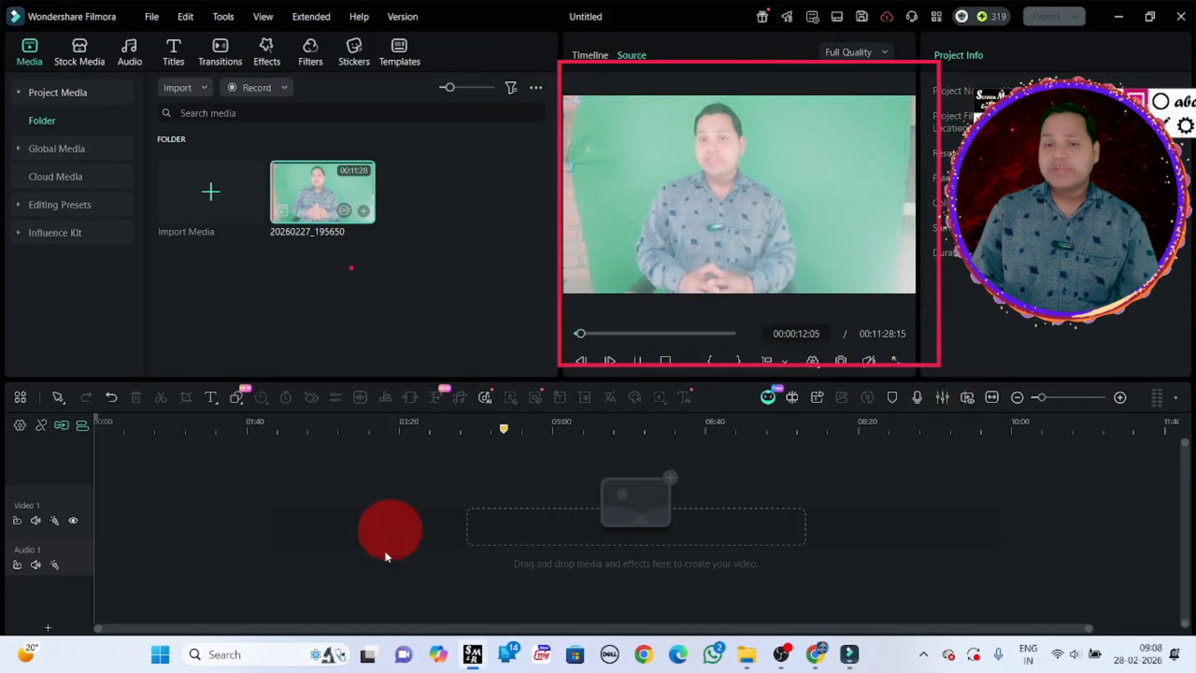
{"action": "mouse_move", "coordinate": [317, 191]}
{"action": "left_mouse_down"}
{"action": "mouse_move", "coordinate": [280, 386]}
{"action": "mouse_move", "coordinate": [241, 495]}
{"action": "left_mouse_up"}
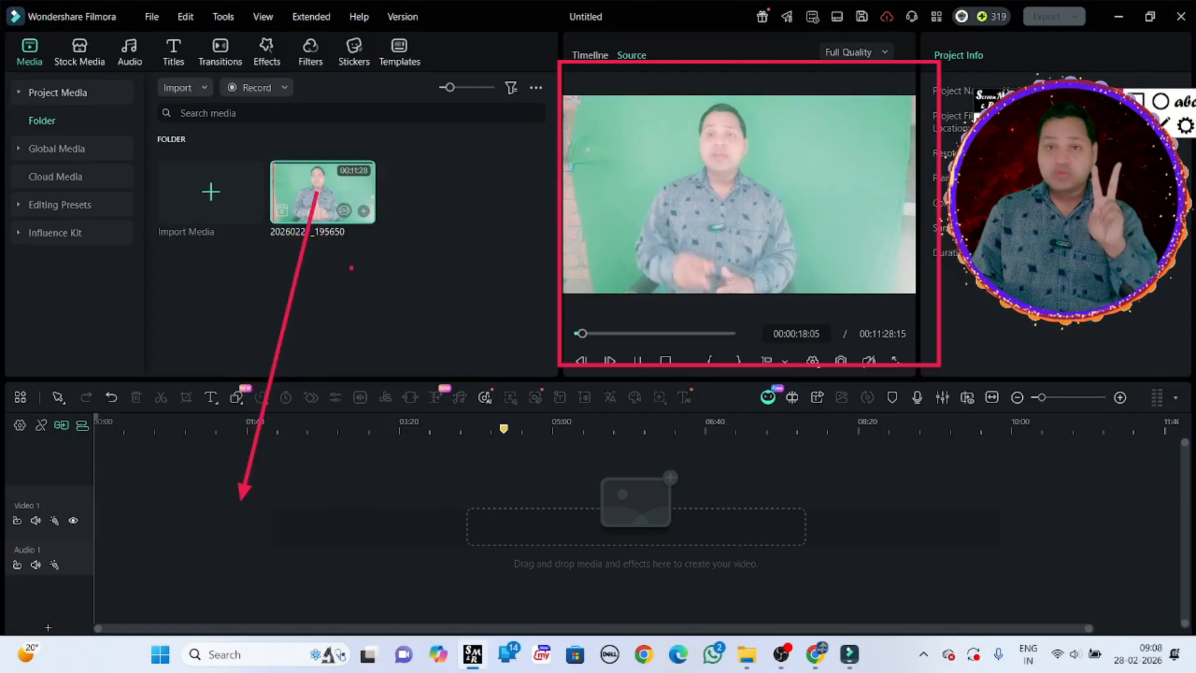
{"action": "left_click", "coordinate": [745, 203]}
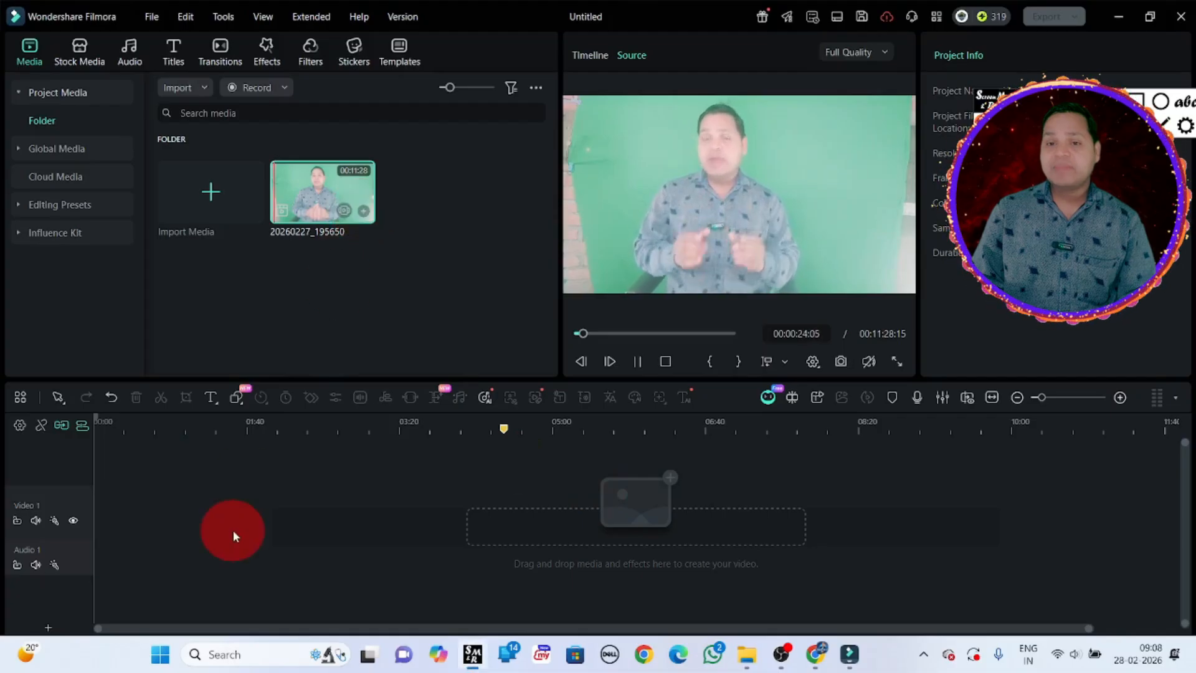
- Point an arrow at the timeline start, add the 20260227_195650 clip to Video 1 from 00:00, and clear the arrow
{"action": "left_click_drag", "start_coordinate": [99, 414], "coordinate": [284, 439]}
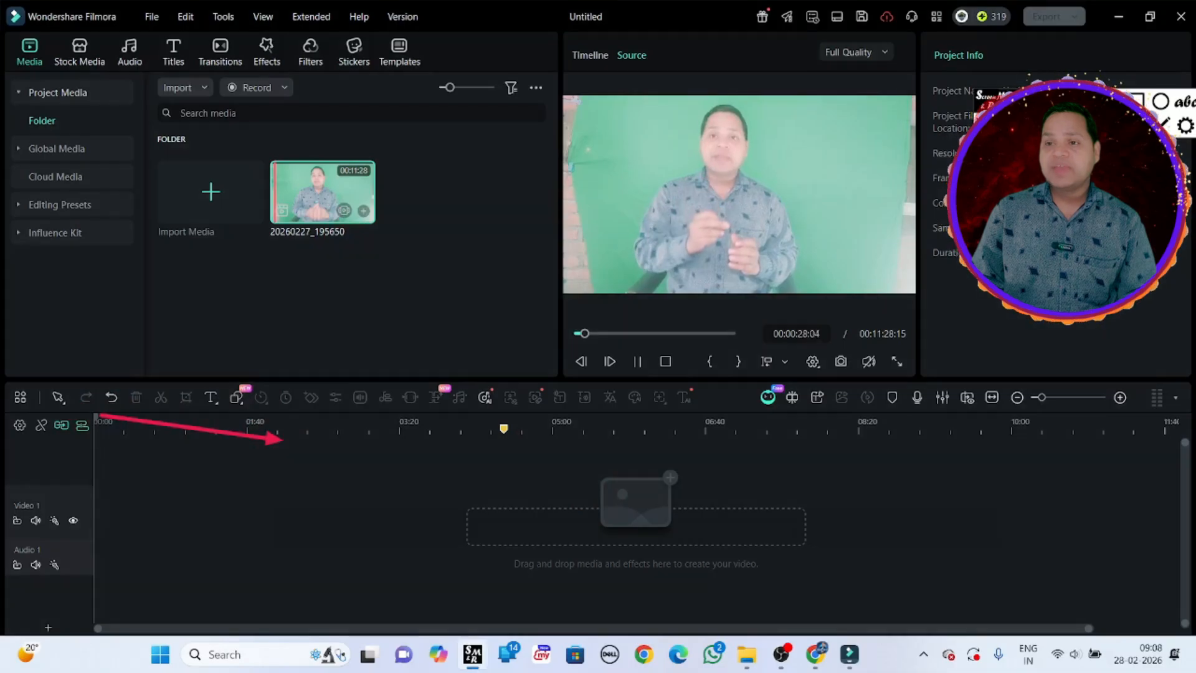
{"action": "left_click", "coordinate": [365, 212]}
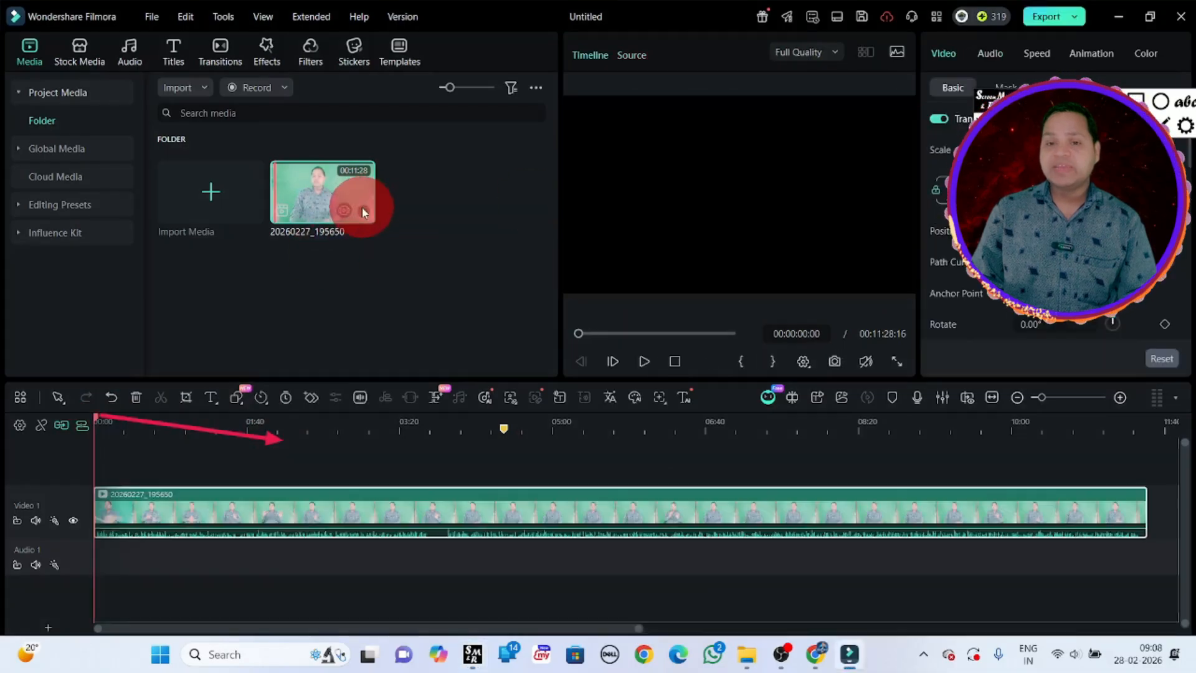
{"action": "left_click", "coordinate": [1096, 124]}
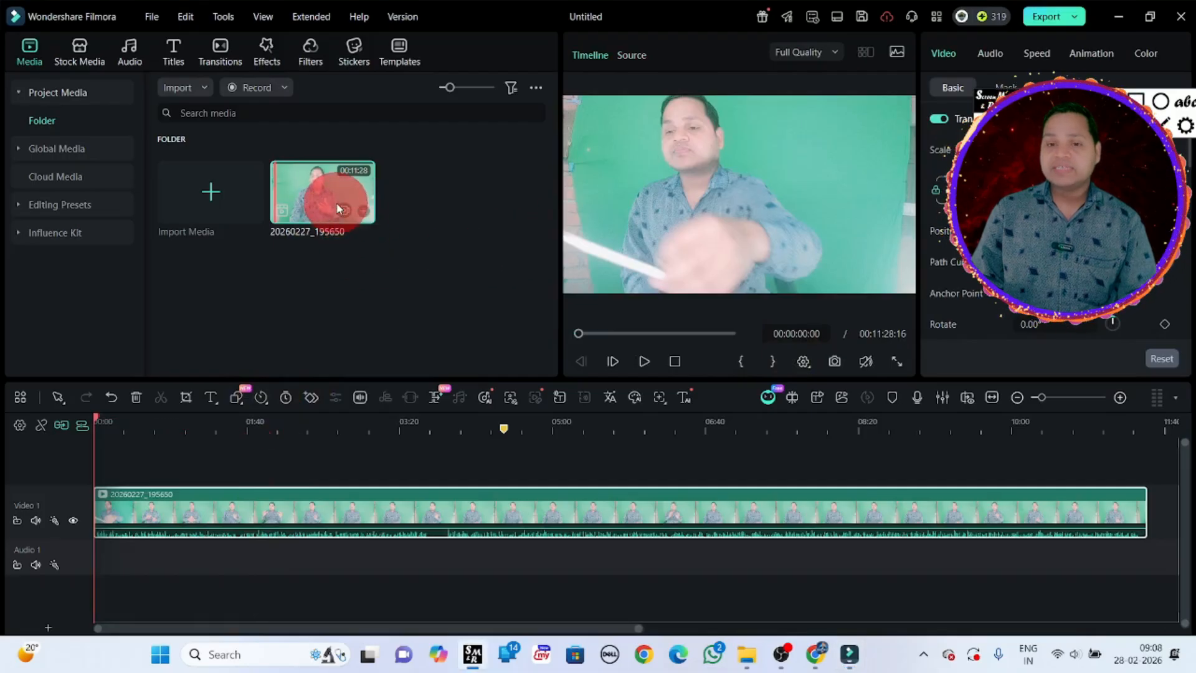
- Place a second copy of the clip on Video 2 from about 01:00 and delete it
{"action": "left_click_drag", "start_coordinate": [327, 198], "coordinate": [212, 468]}
{"action": "mouse_move", "coordinate": [405, 507]}
{"action": "left_mouse_down"}
{"action": "mouse_move", "coordinate": [262, 513]}
{"action": "mouse_move", "coordinate": [403, 511]}
{"action": "mouse_move", "coordinate": [389, 496]}
{"action": "left_mouse_up"}
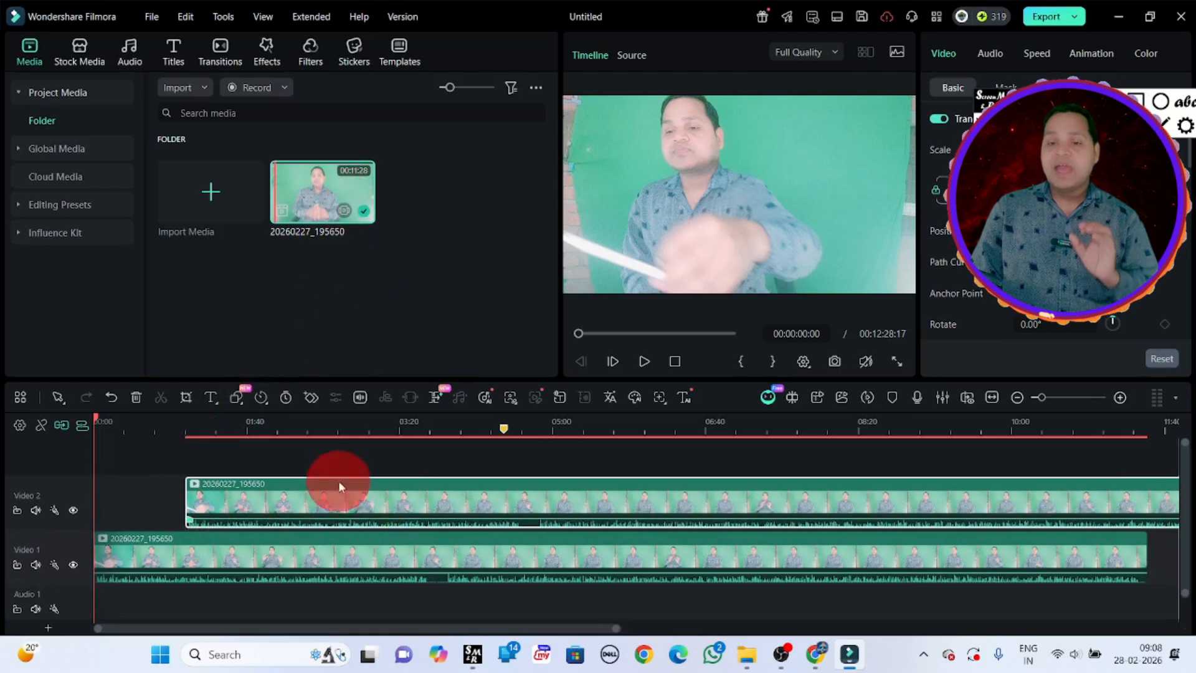
{"action": "key", "text": "Delete"}
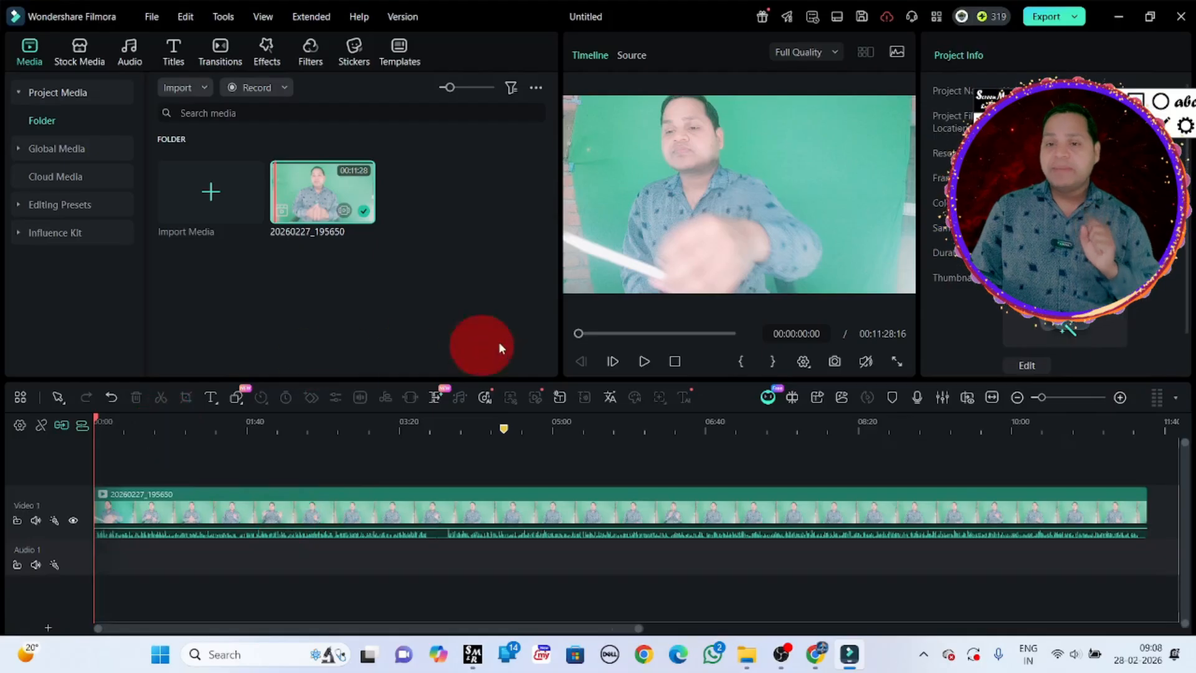
- Play the timeline from the start and pause it at about 00:24
{"action": "left_click", "coordinate": [642, 363]}
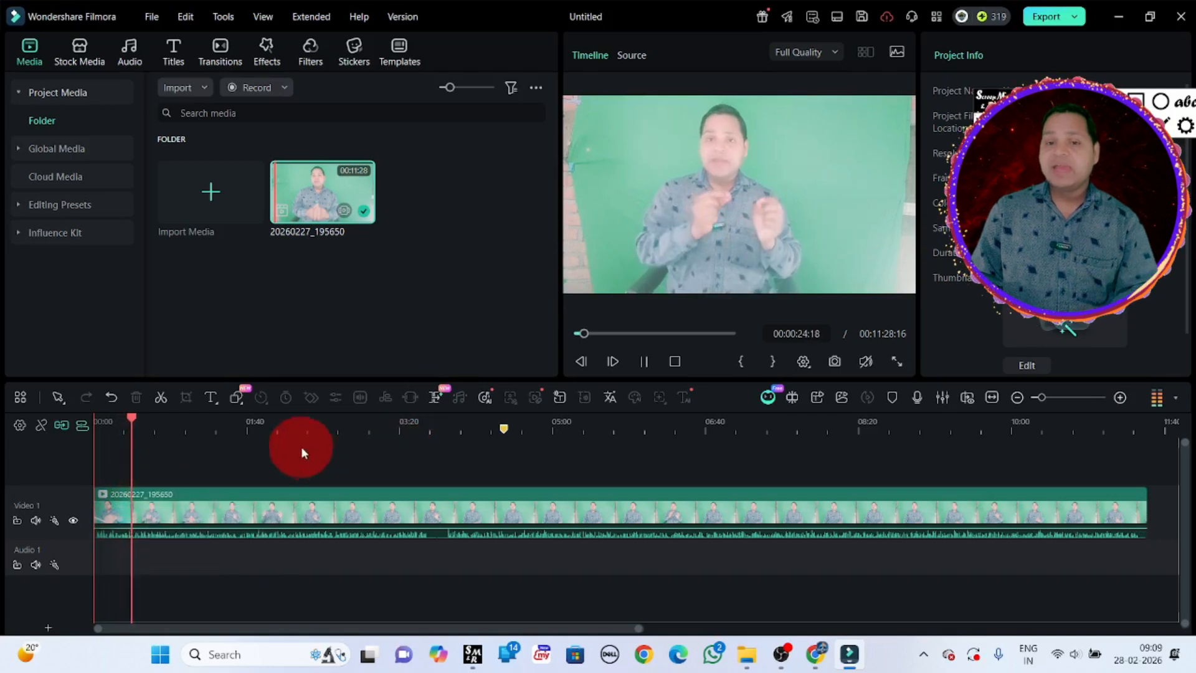
{"action": "key", "text": "space"}
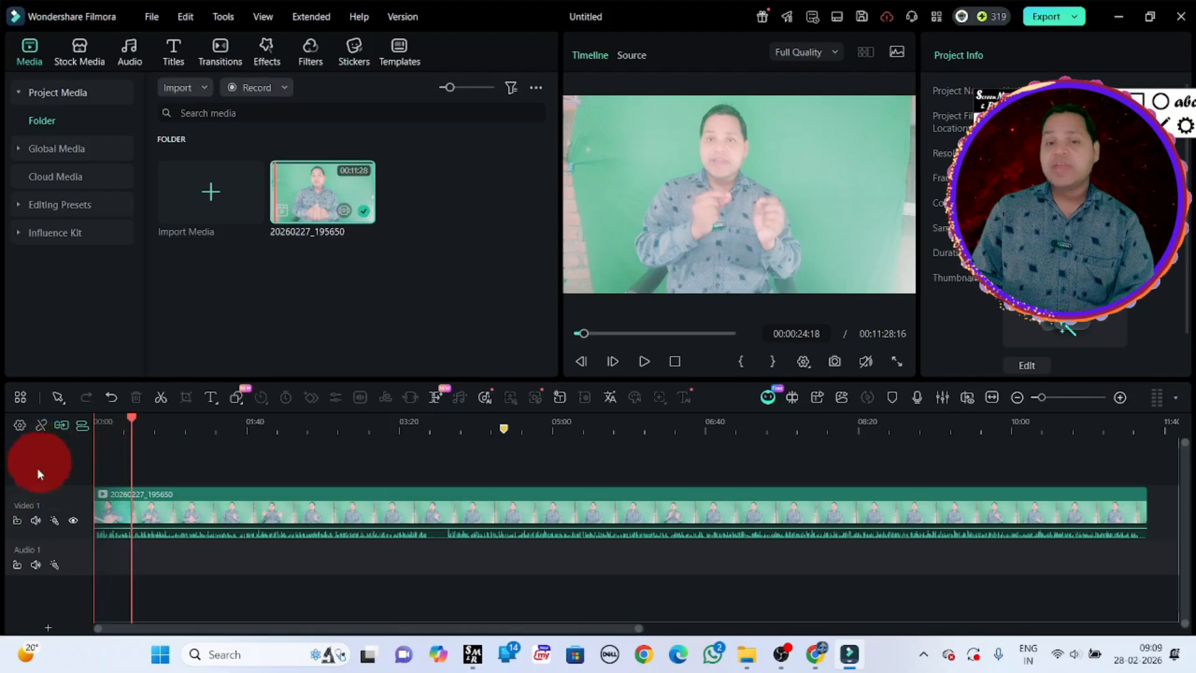
- Add one empty video track and one empty audio track to the timeline
{"action": "right_click", "coordinate": [55, 460]}
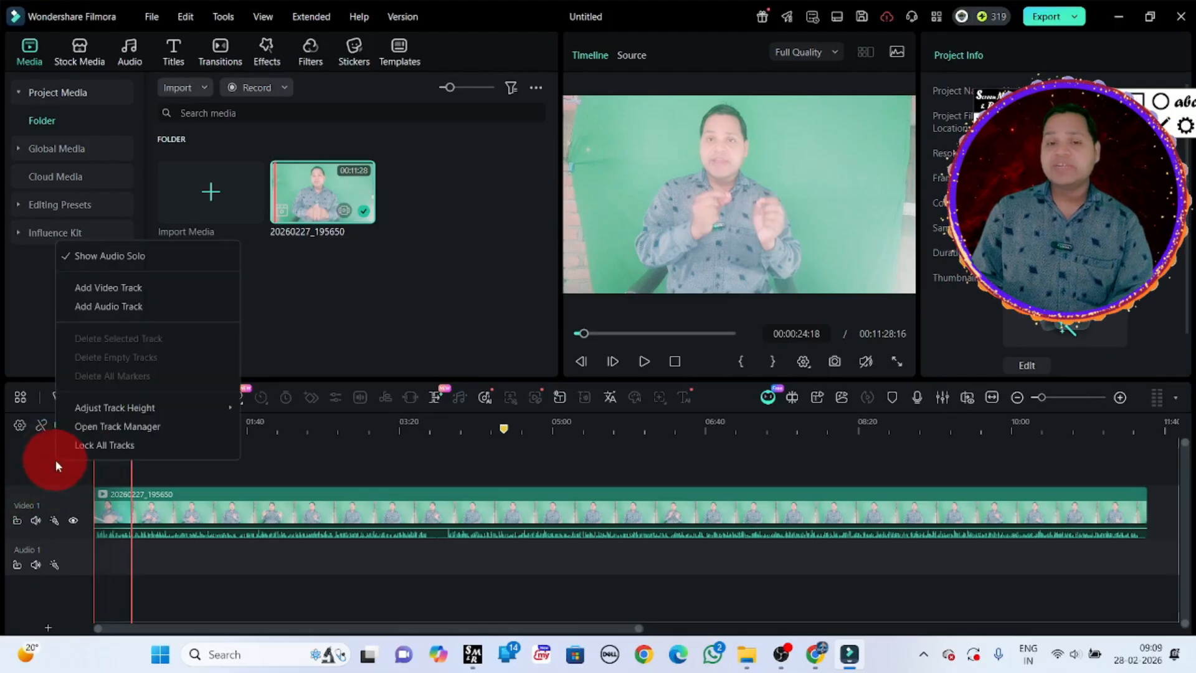
{"action": "left_click", "coordinate": [98, 287]}
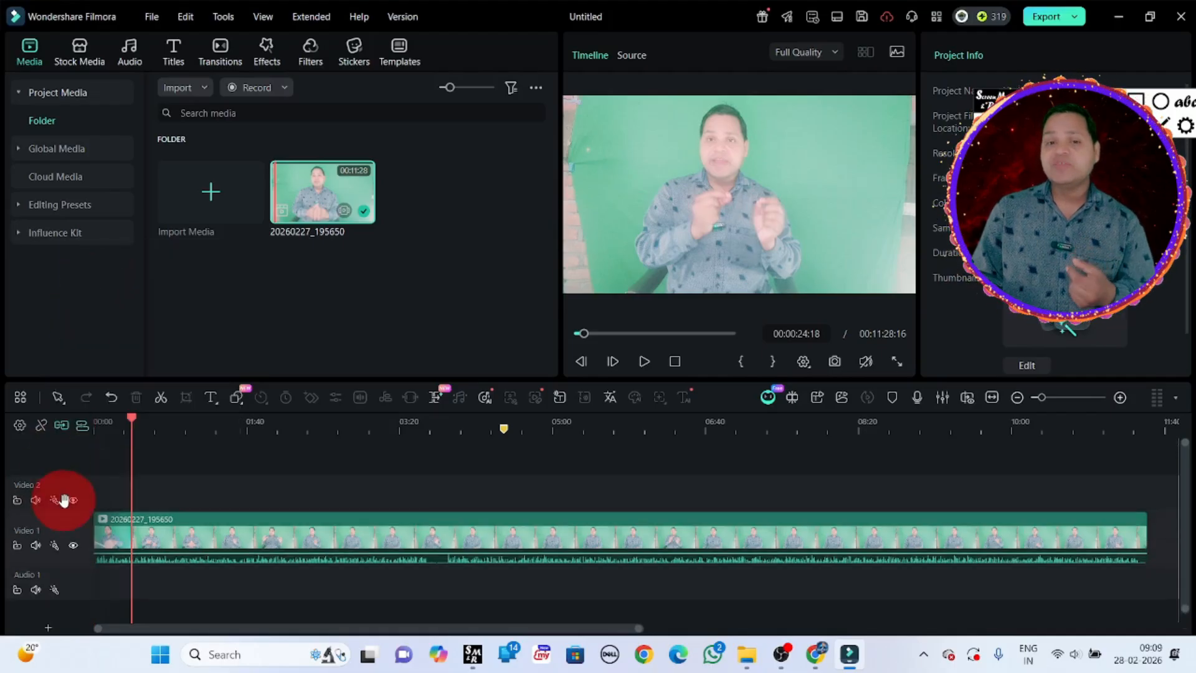
{"action": "right_click", "coordinate": [70, 455]}
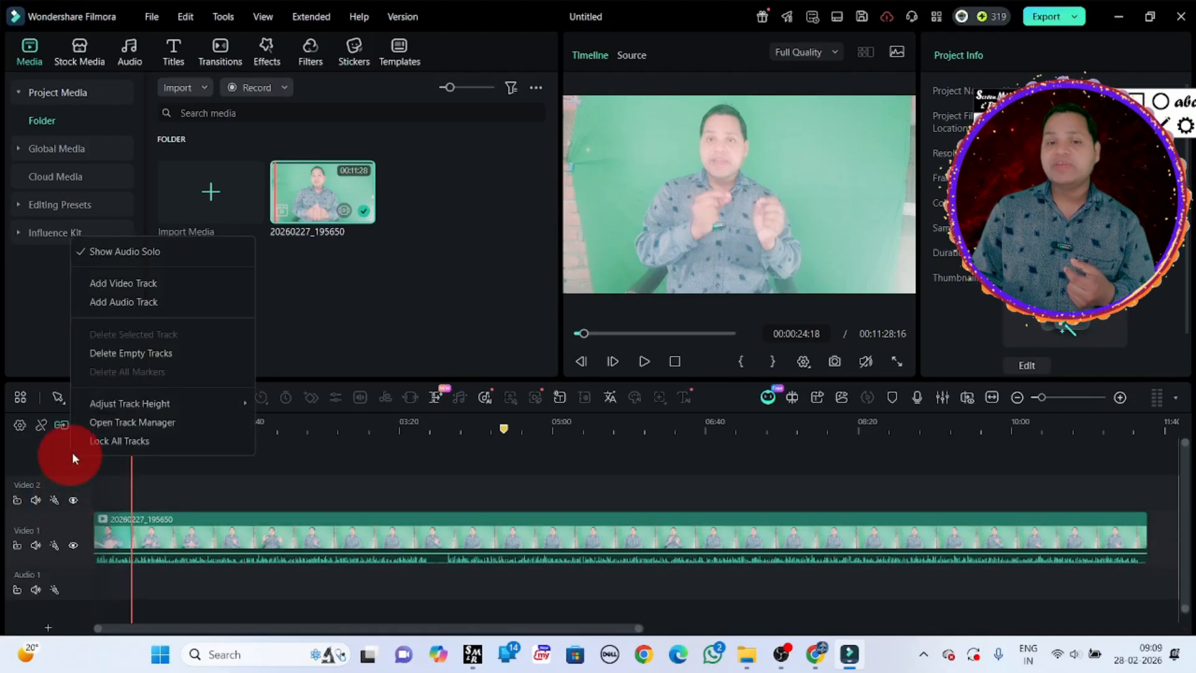
{"action": "left_click", "coordinate": [115, 306]}
{"action": "scroll", "coordinate": [204, 559], "scroll_direction": "down", "scroll_amount": 1}
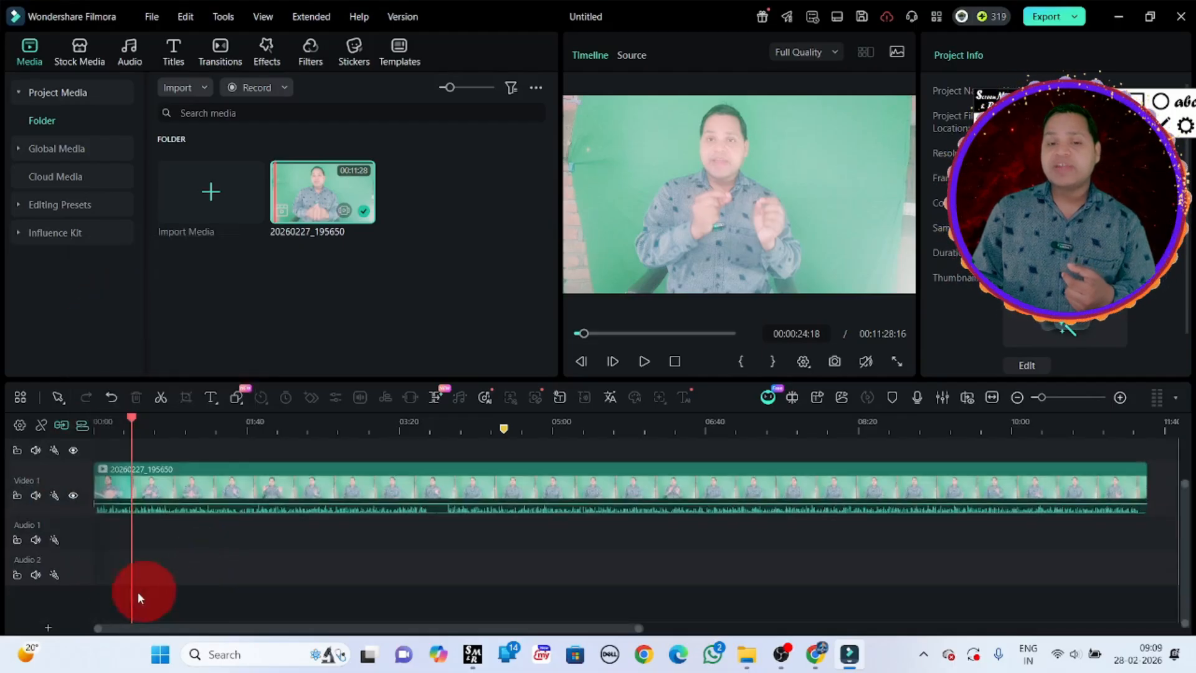
{"action": "scroll", "coordinate": [174, 575], "scroll_direction": "up", "scroll_amount": 1}
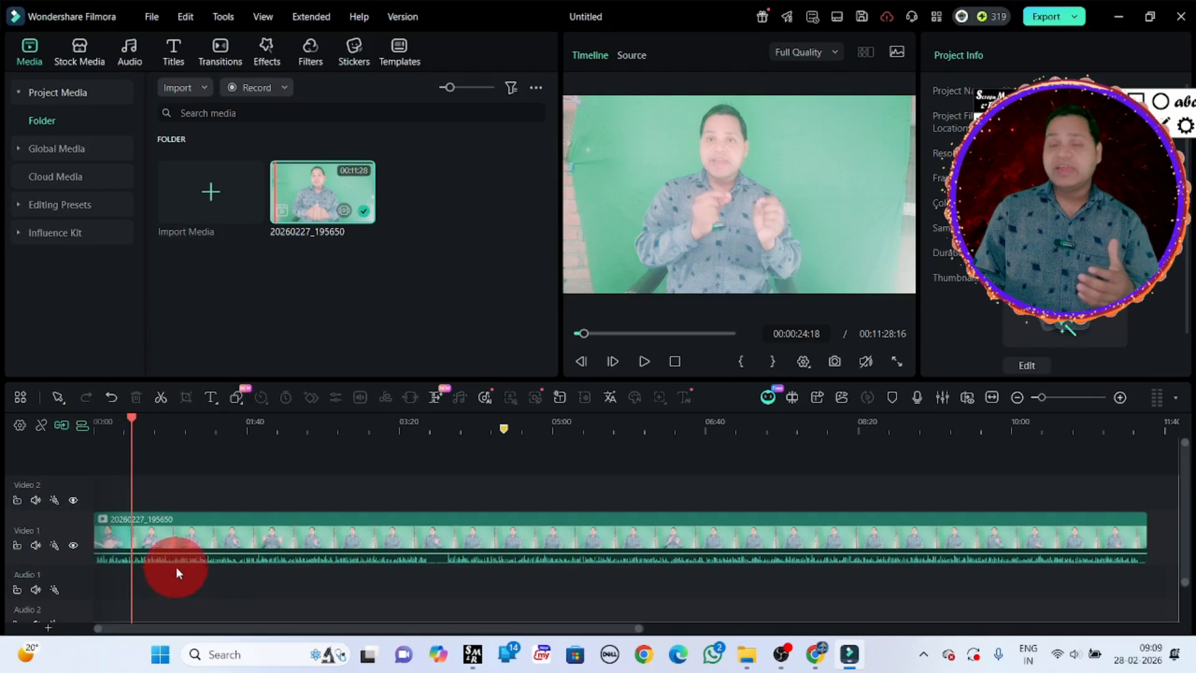
- Place copies of the clip on Video 2 from about 01:57 and Video 3 from about 03:07, and delete both
{"action": "mouse_move", "coordinate": [305, 237]}
{"action": "left_mouse_down"}
{"action": "mouse_move", "coordinate": [327, 418]}
{"action": "mouse_move", "coordinate": [276, 495]}
{"action": "left_mouse_up"}
{"action": "left_click_drag", "start_coordinate": [322, 199], "coordinate": [383, 461]}
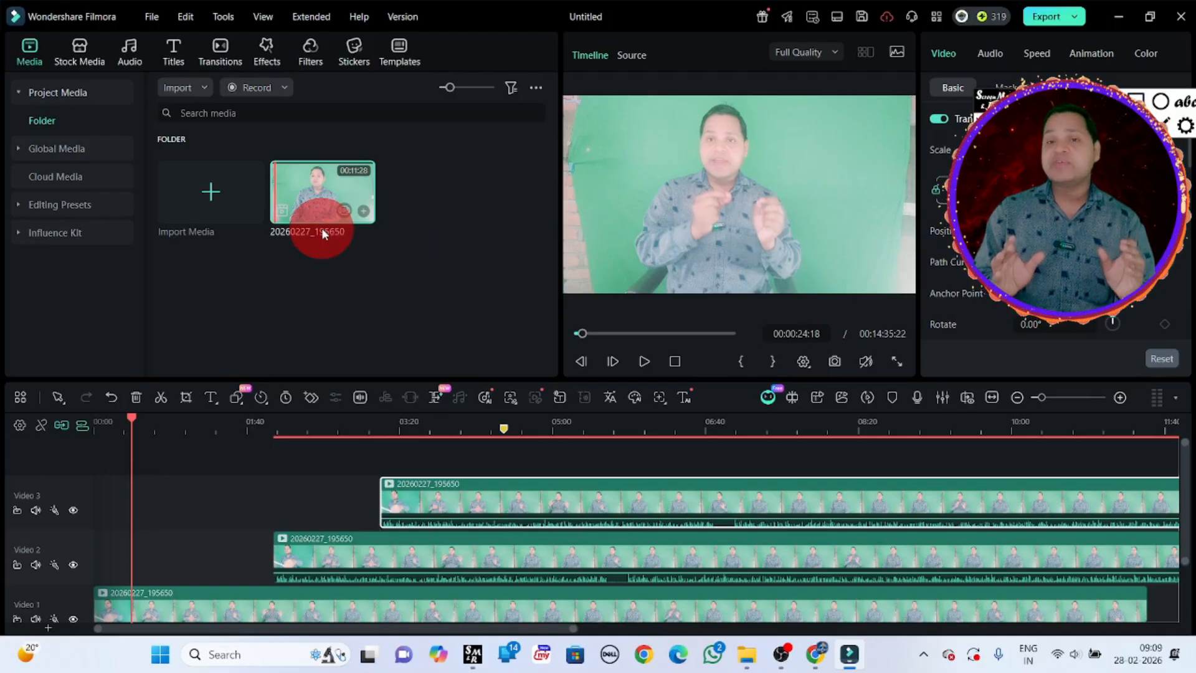
{"action": "key", "text": "Delete"}
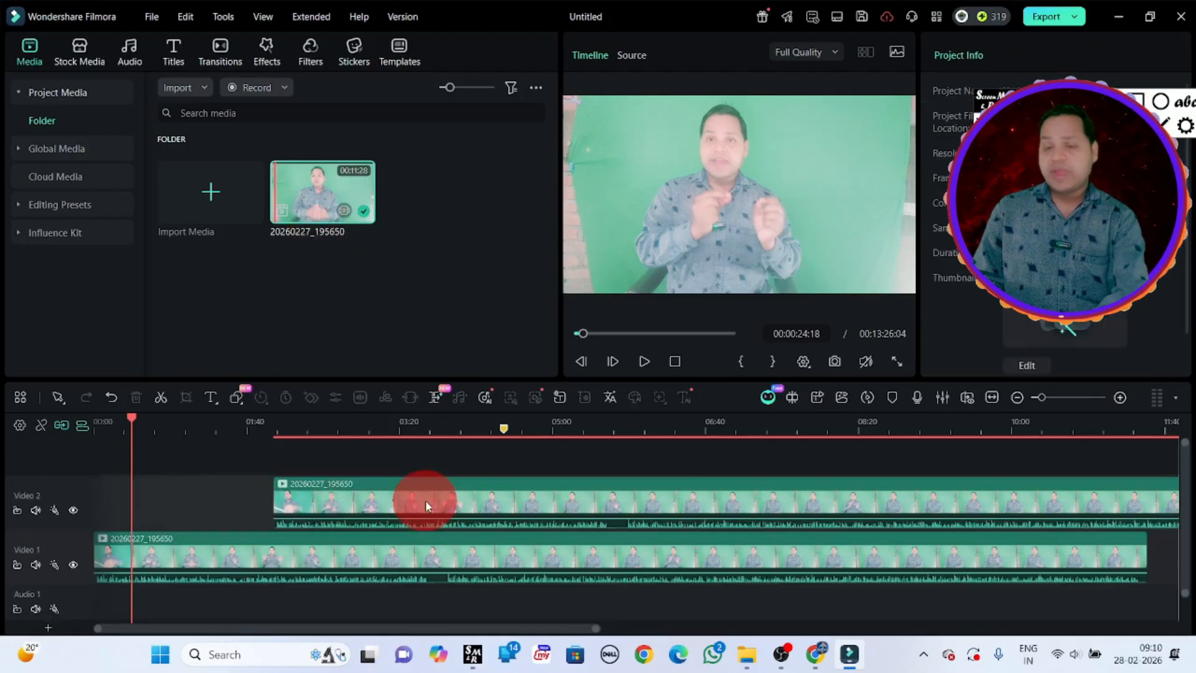
{"action": "left_click", "coordinate": [425, 498]}
{"action": "key", "text": "Delete"}
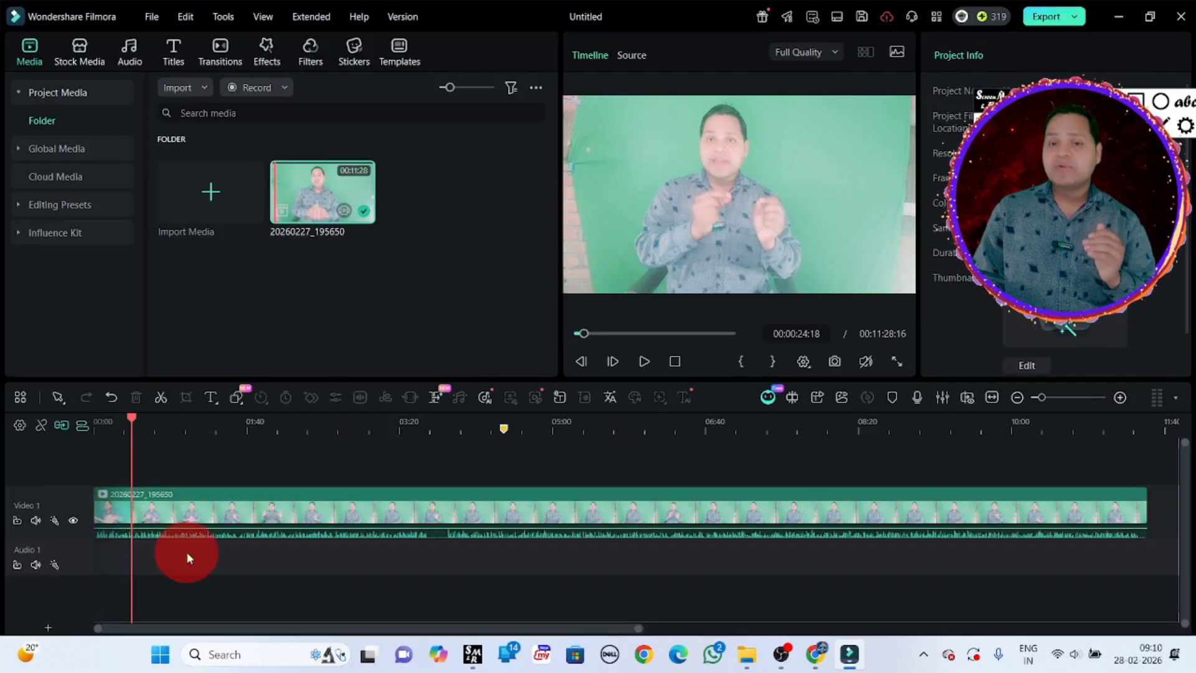
- Add another empty video track above Video 1 and remove it by deleting all empty tracks
{"action": "right_click", "coordinate": [51, 457]}
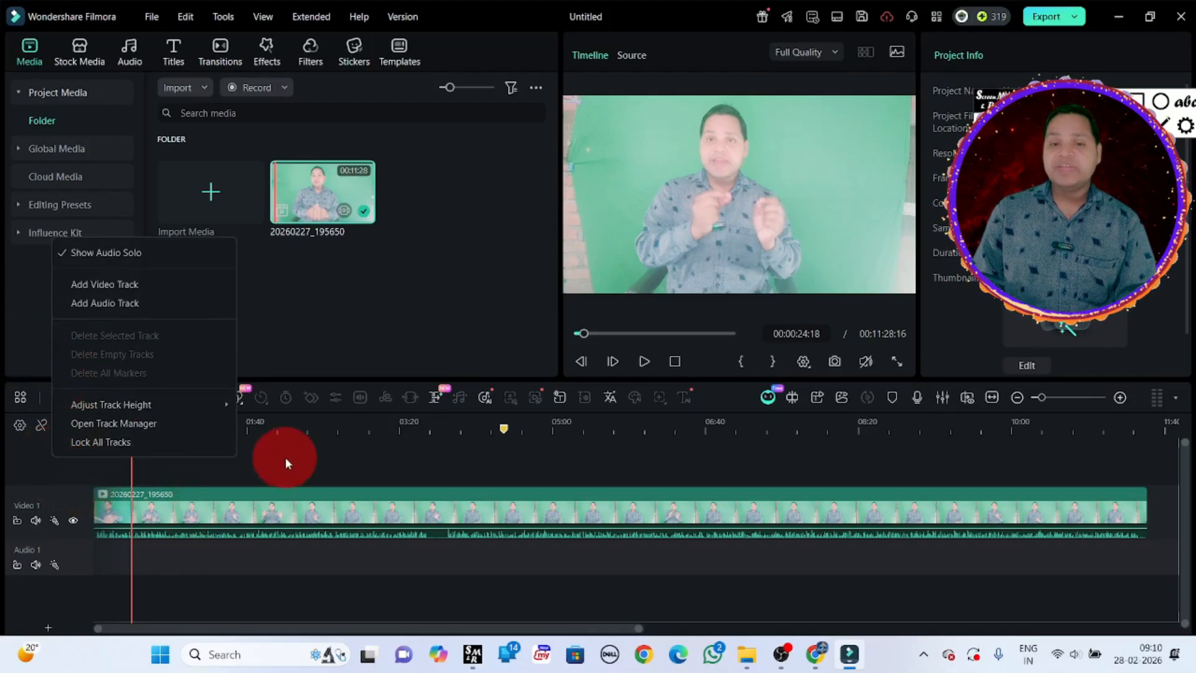
{"action": "left_click", "coordinate": [110, 284]}
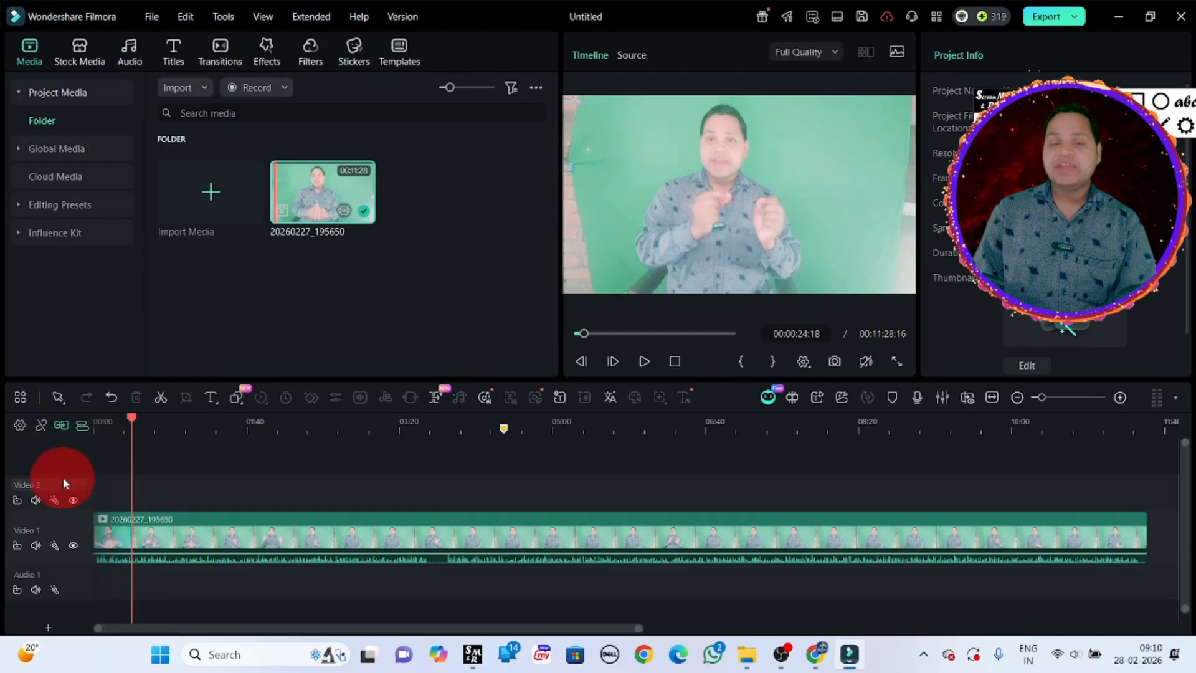
{"action": "right_click", "coordinate": [65, 442]}
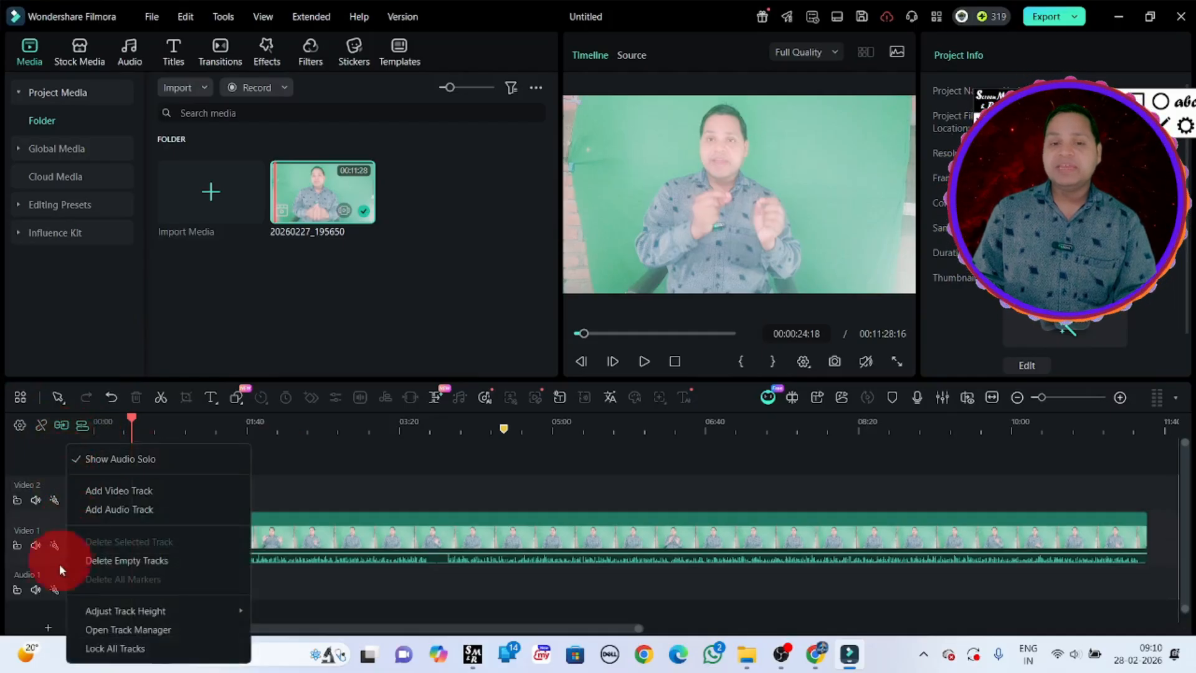
{"action": "left_click", "coordinate": [108, 562]}
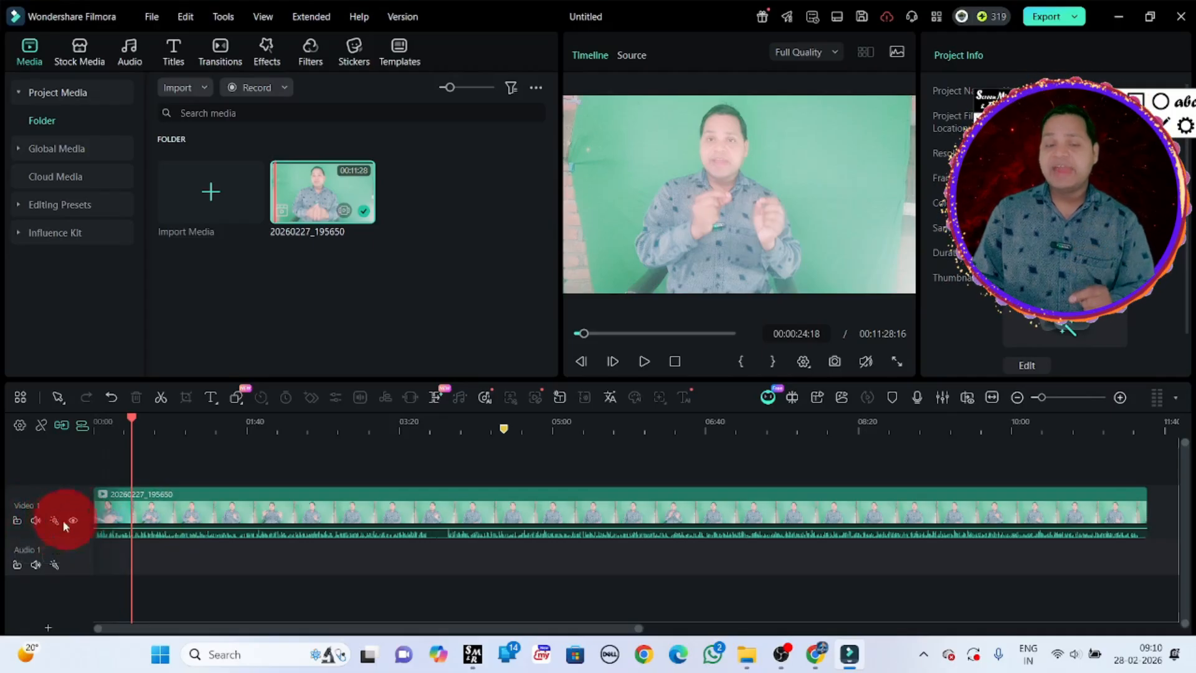
- Lock the Video 1 track, move the playhead to about 04:45, and unlock the track
{"action": "left_click", "coordinate": [18, 521]}
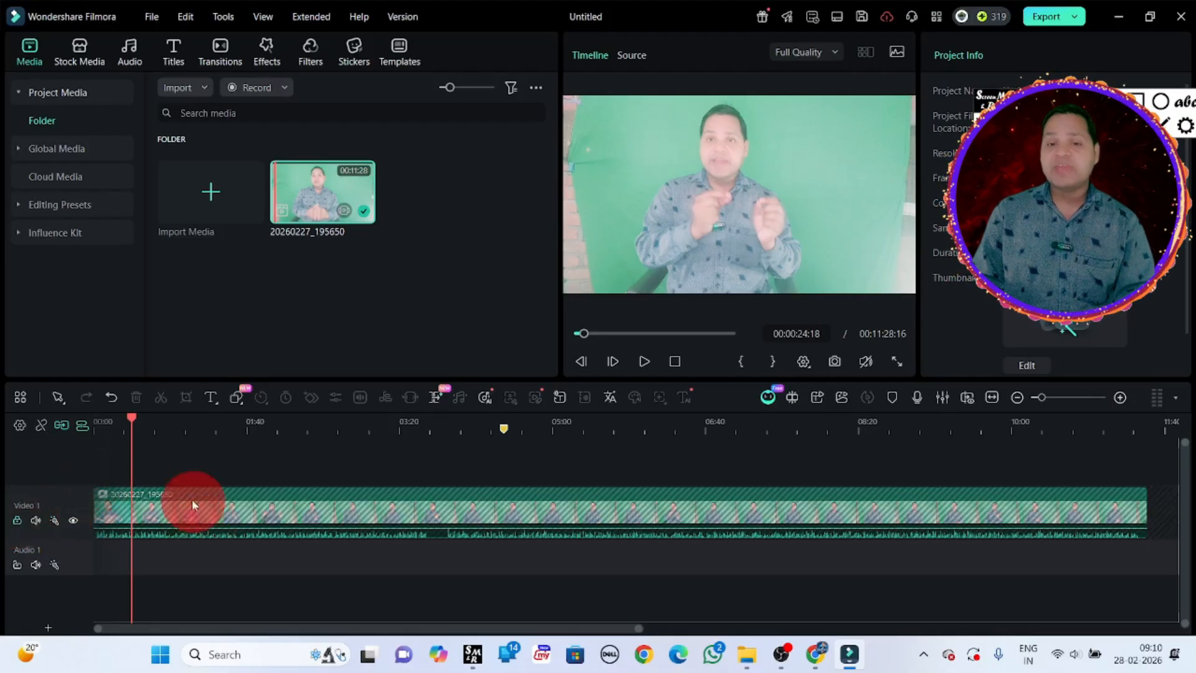
{"action": "left_click_drag", "start_coordinate": [135, 426], "coordinate": [531, 511]}
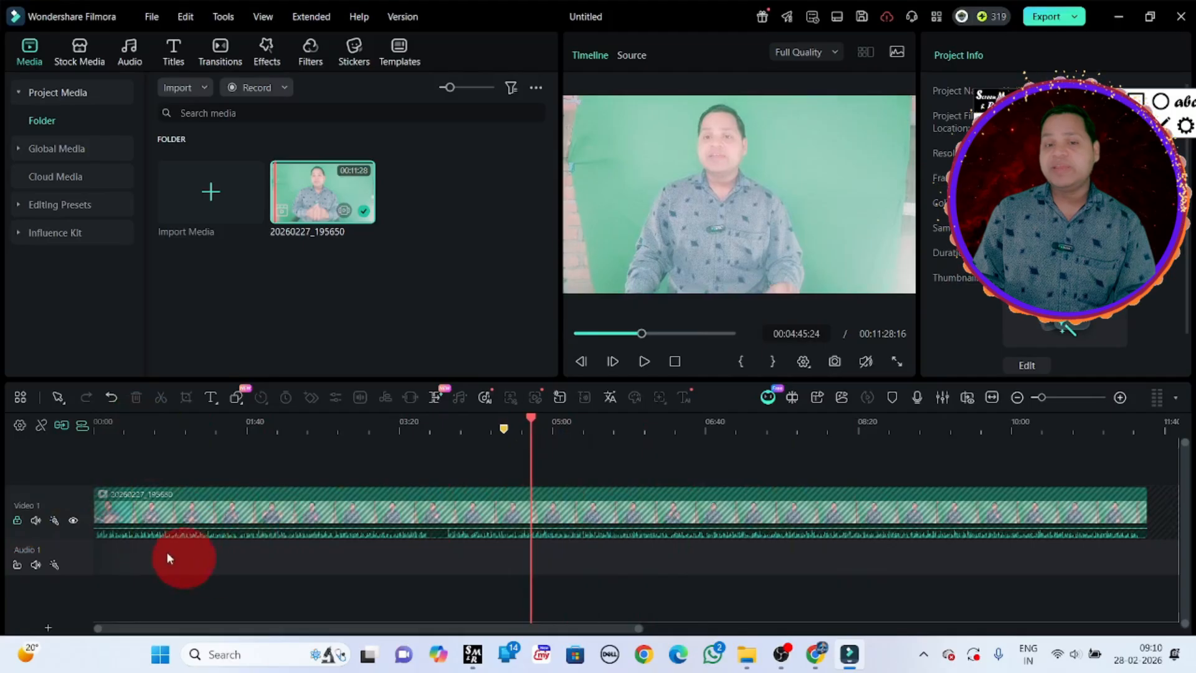
{"action": "left_click", "coordinate": [18, 521]}
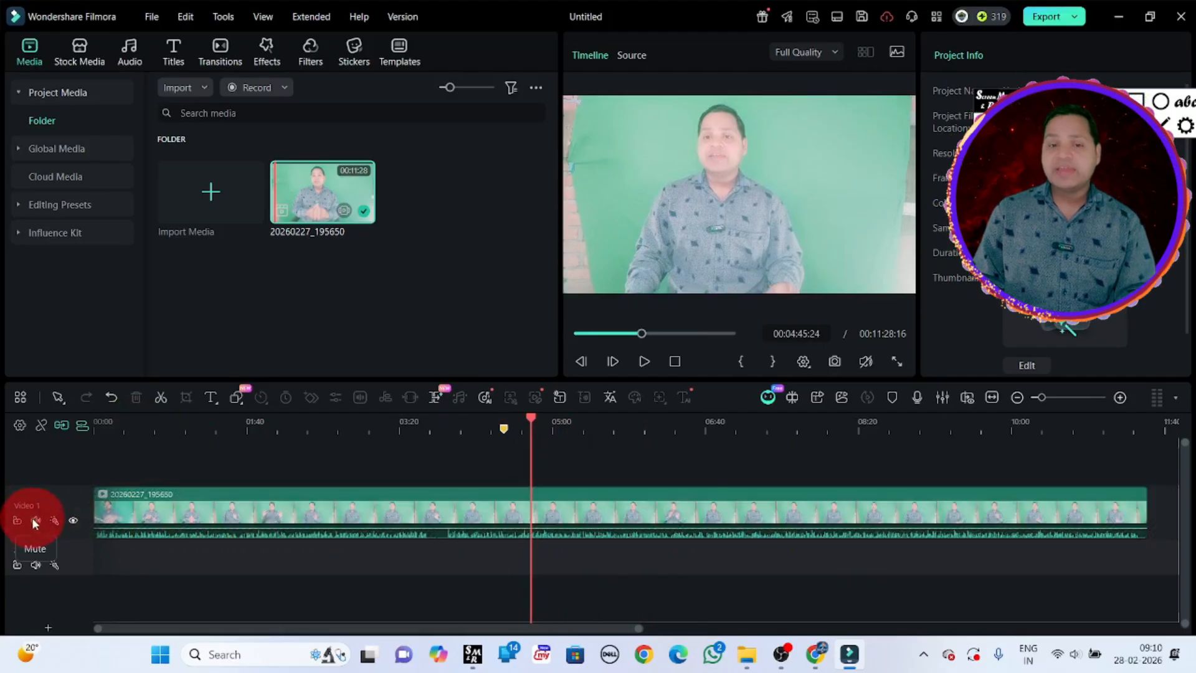
- Mute the Video 1 track and unmute it again
{"action": "left_click", "coordinate": [35, 521]}
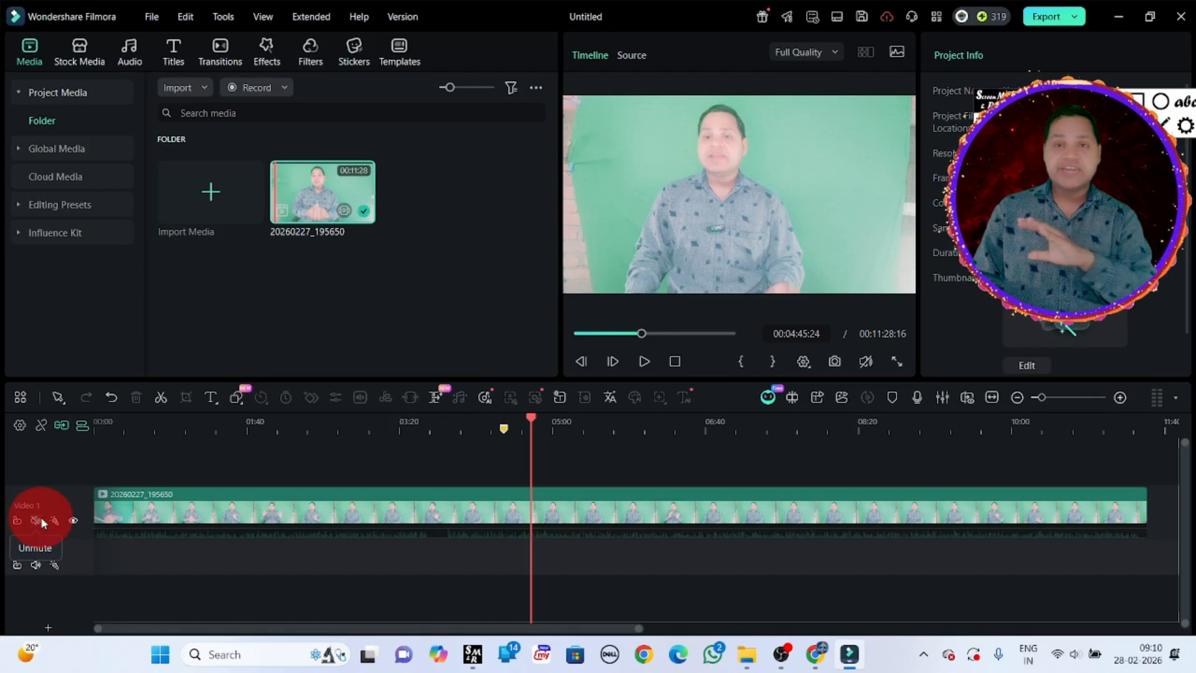
{"action": "left_click", "coordinate": [35, 522]}
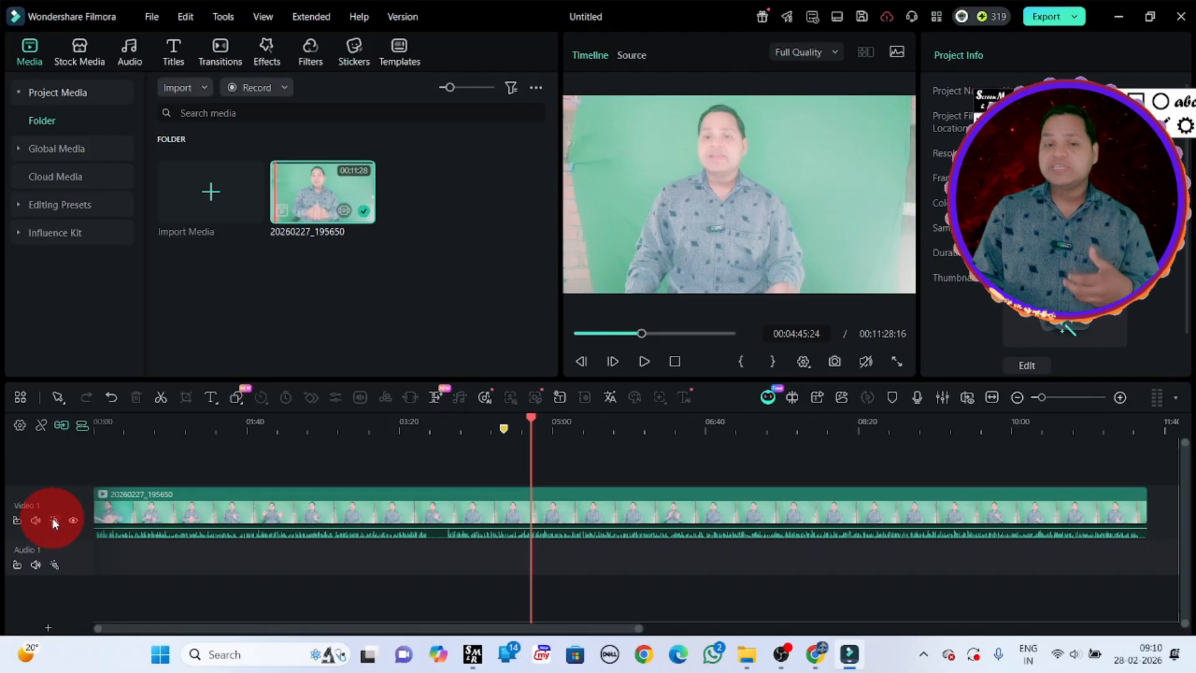
- Place copies of the 20260227_195650 clip on Video 2 from about 02:25 and on Video 3 from about 04:34
{"action": "left_click_drag", "start_coordinate": [292, 215], "coordinate": [323, 467]}
{"action": "left_click_drag", "start_coordinate": [346, 248], "coordinate": [521, 430]}
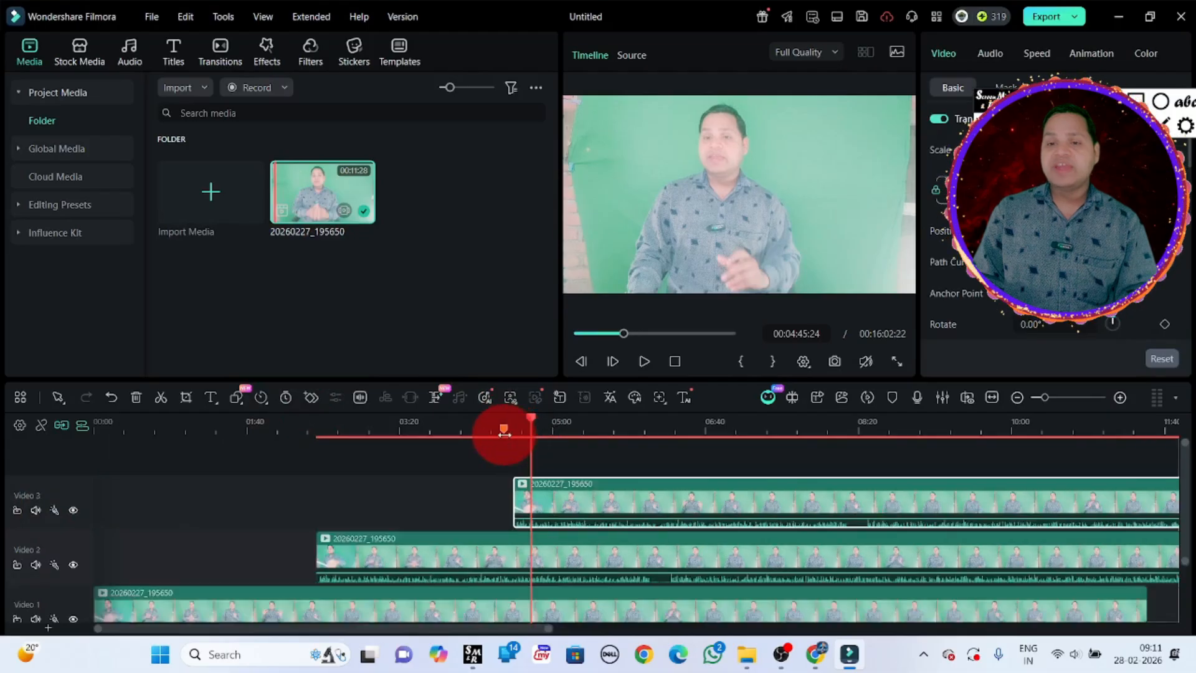
- Return the playhead to the timeline start and turn on audio solo for the Video 1 track
{"action": "scroll", "coordinate": [294, 529], "scroll_direction": "down", "scroll_amount": 1}
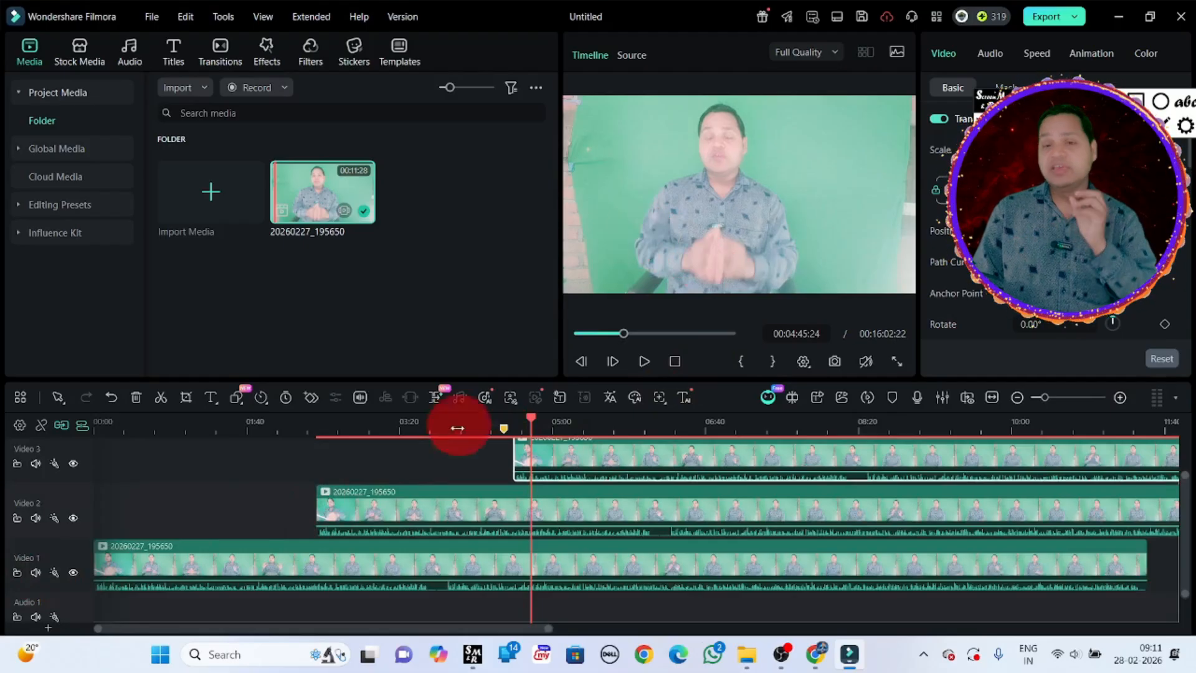
{"action": "left_click_drag", "start_coordinate": [531, 423], "coordinate": [67, 454]}
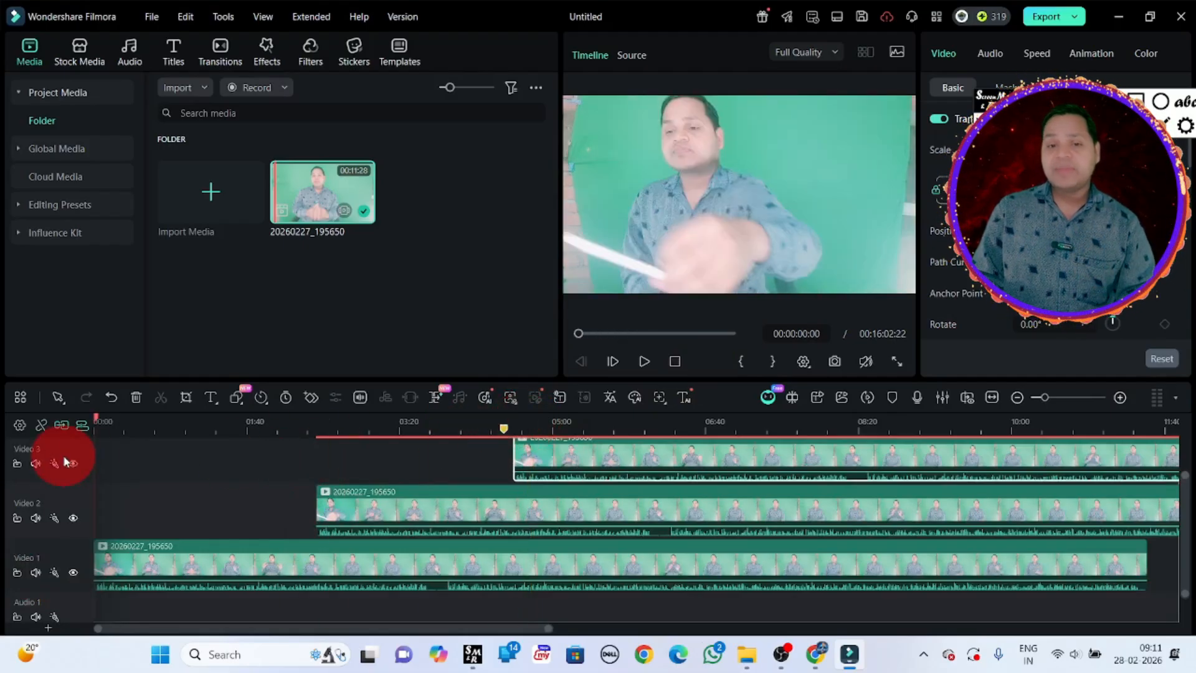
{"action": "left_click", "coordinate": [53, 570]}
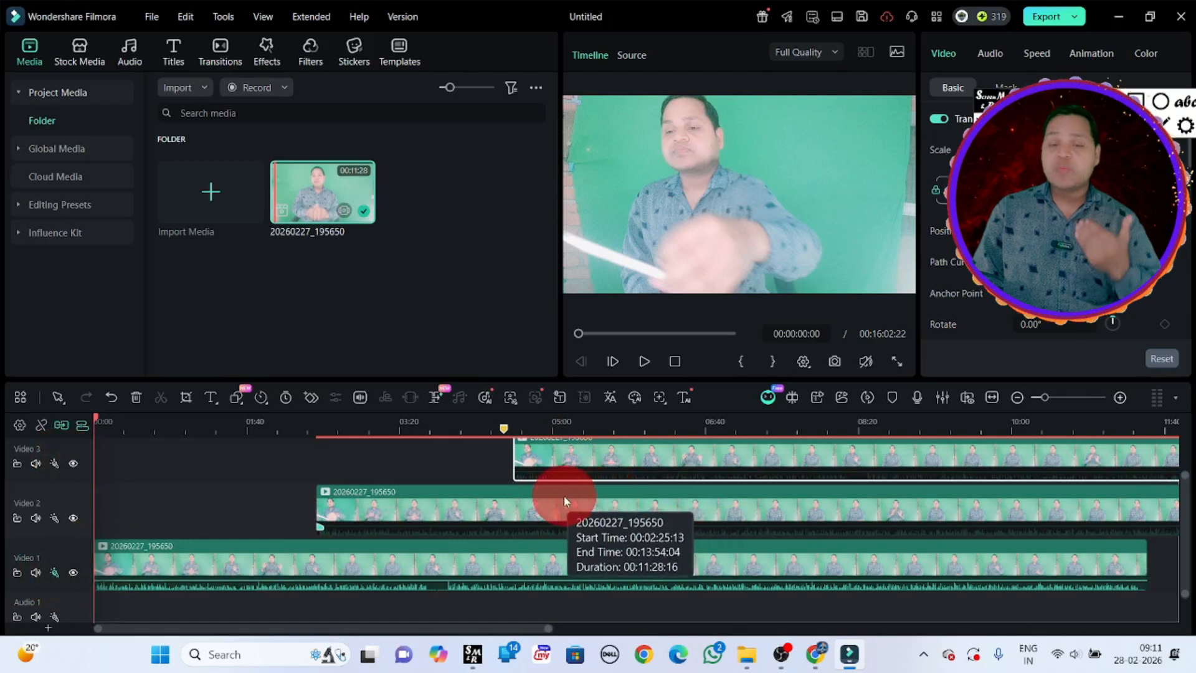
{"action": "scroll", "coordinate": [511, 493], "scroll_direction": "up", "scroll_amount": 2}
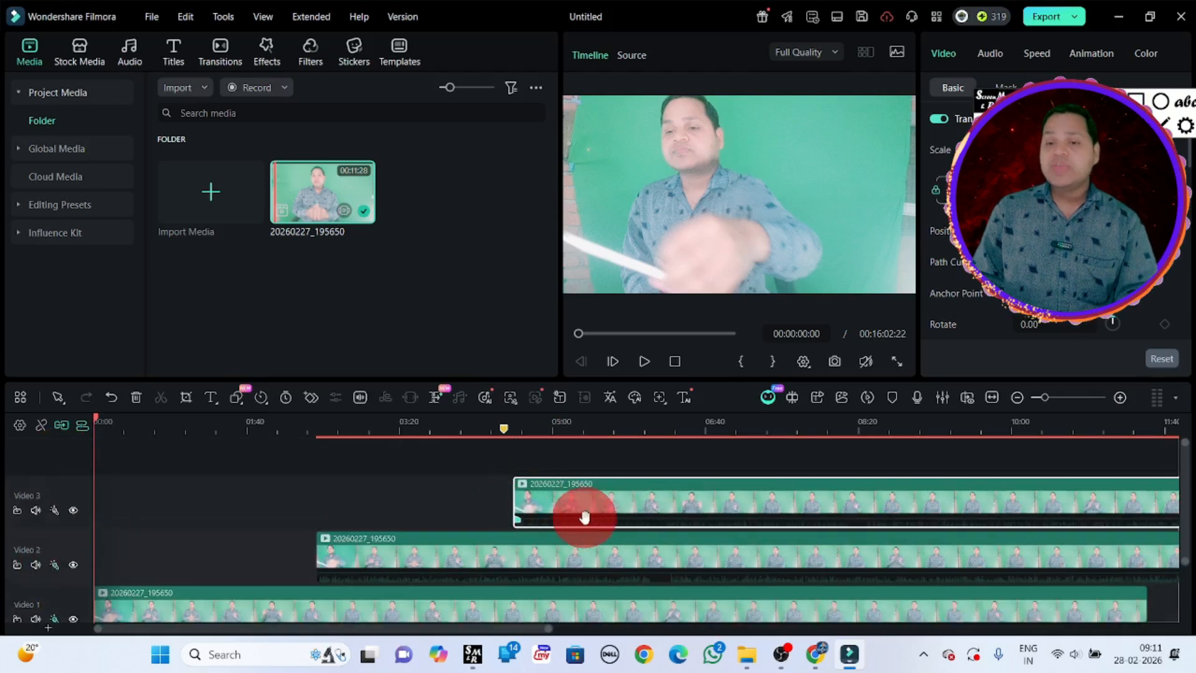
- Turn audio solo off and back on for the Video 1 track
{"action": "scroll", "coordinate": [698, 529], "scroll_direction": "down", "scroll_amount": 2}
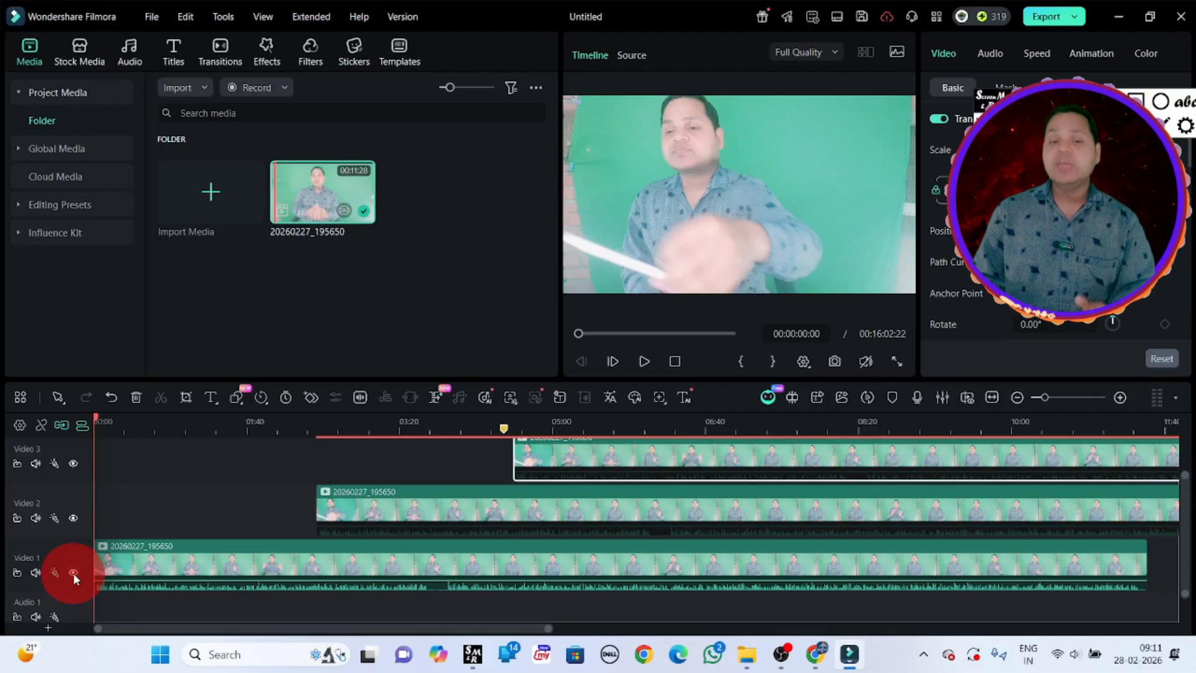
{"action": "left_click", "coordinate": [52, 573]}
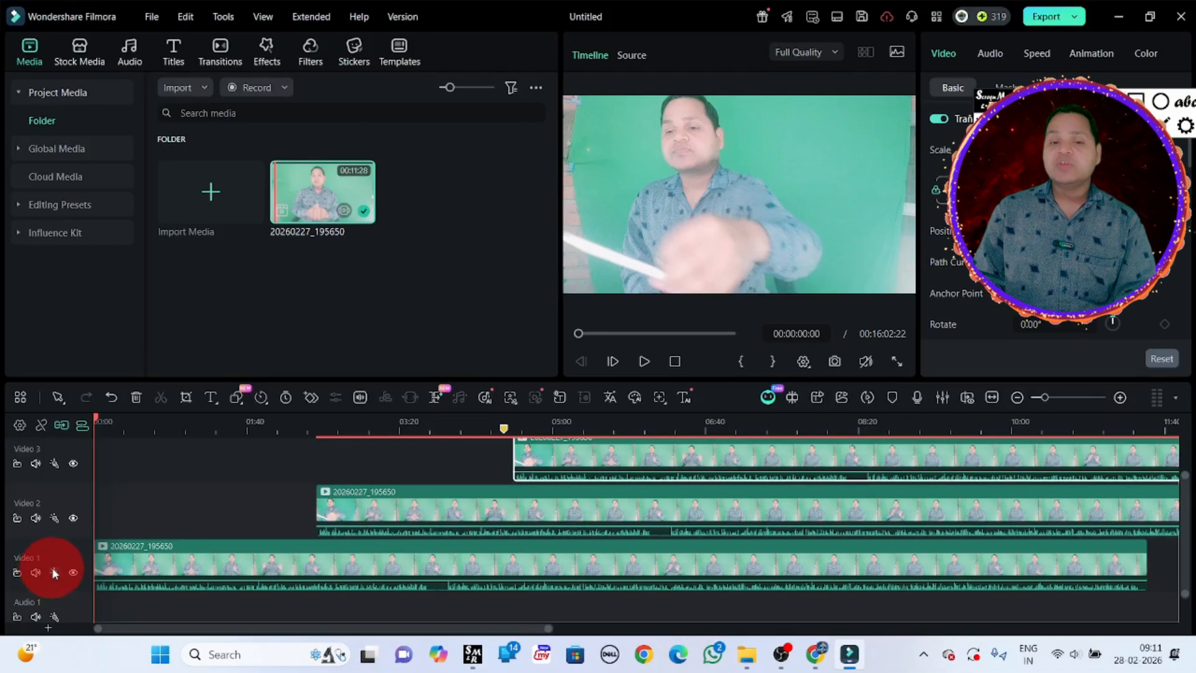
{"action": "left_click", "coordinate": [55, 573]}
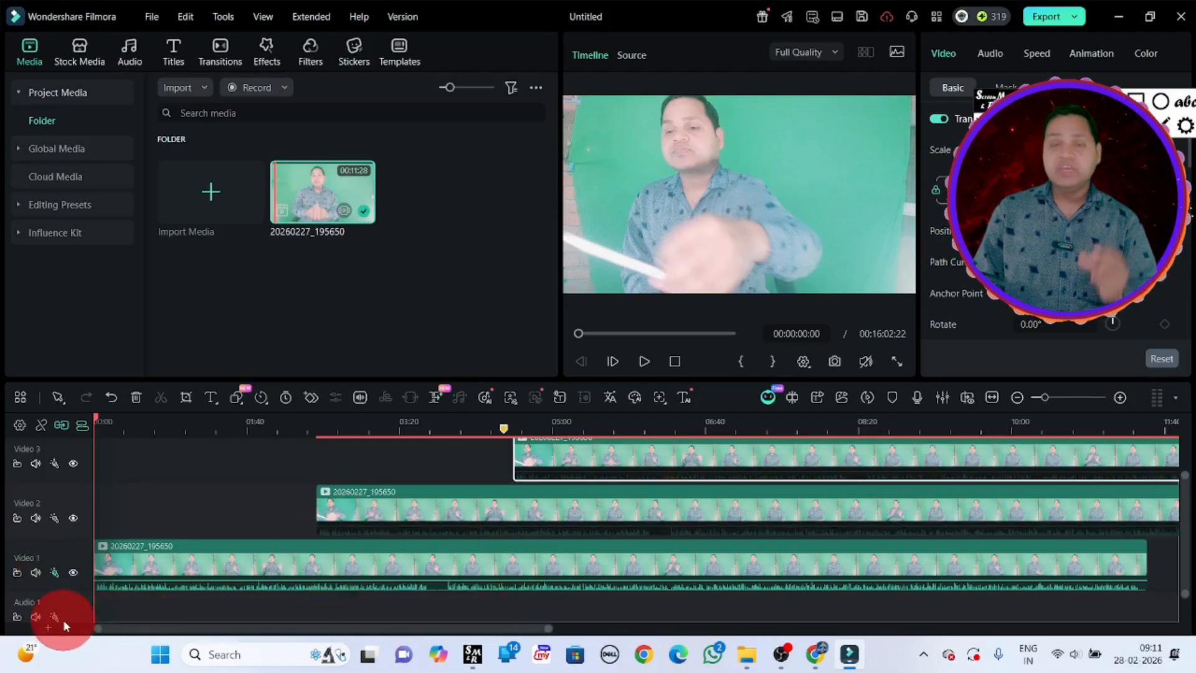
- Hide the Video 1 track, move the playhead to about 00:27, and show the track again
{"action": "left_click", "coordinate": [73, 573]}
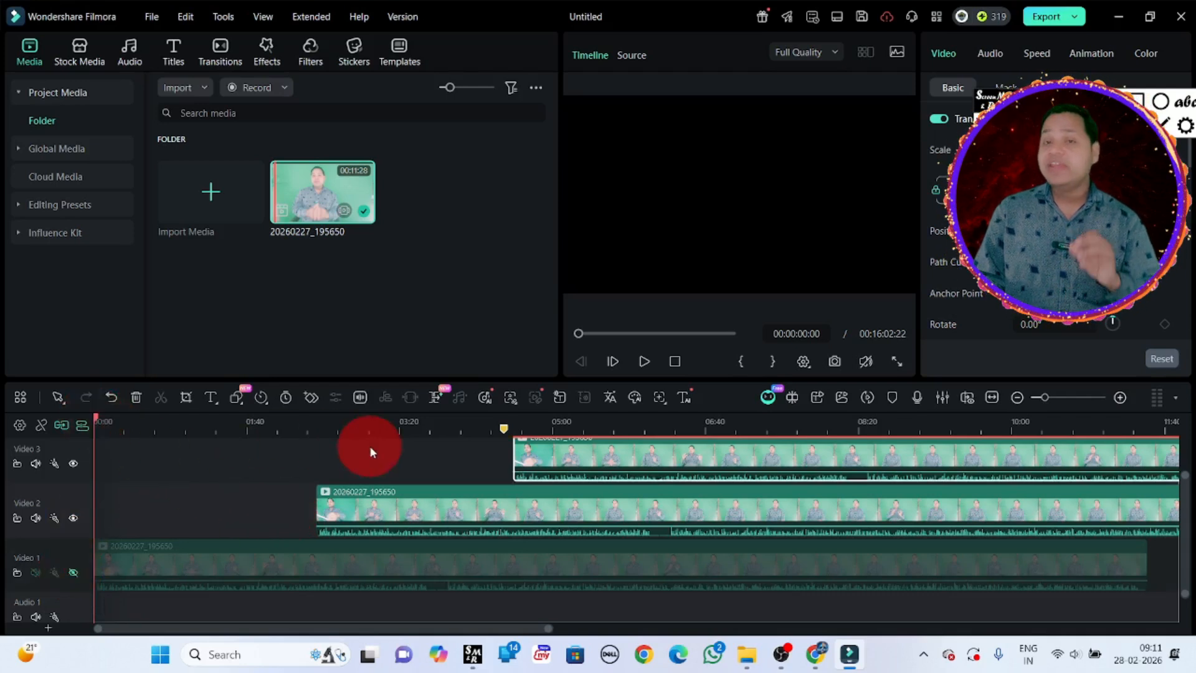
{"action": "left_click_drag", "start_coordinate": [96, 423], "coordinate": [135, 460]}
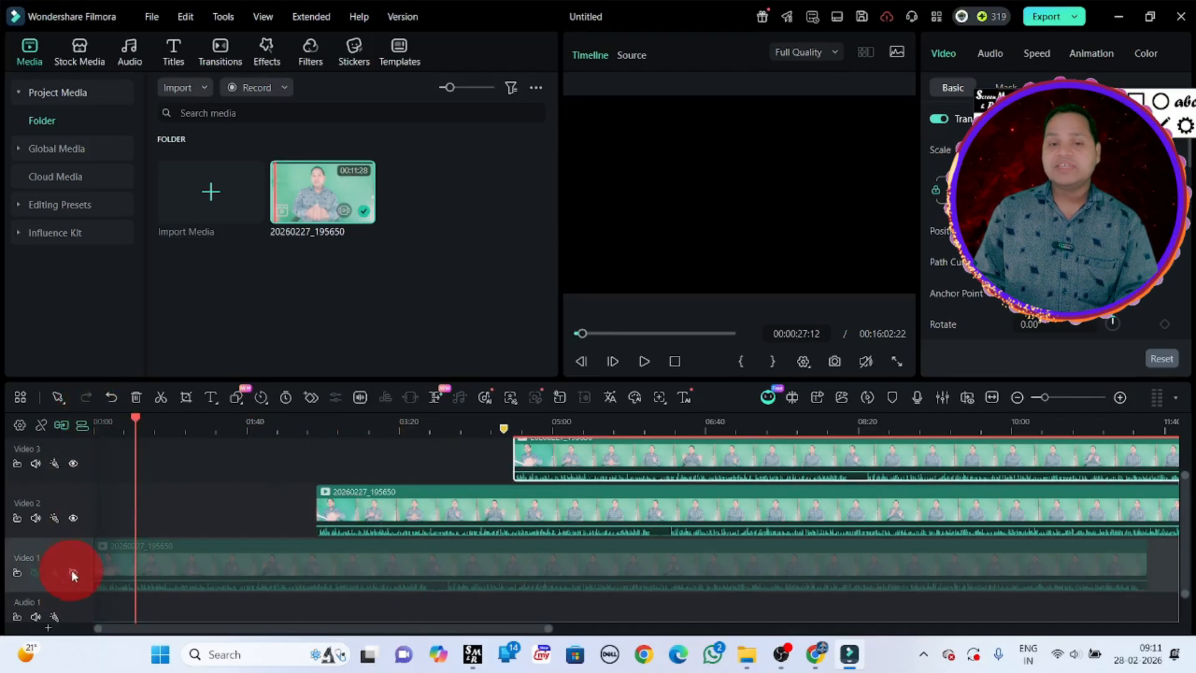
{"action": "left_click", "coordinate": [74, 570]}
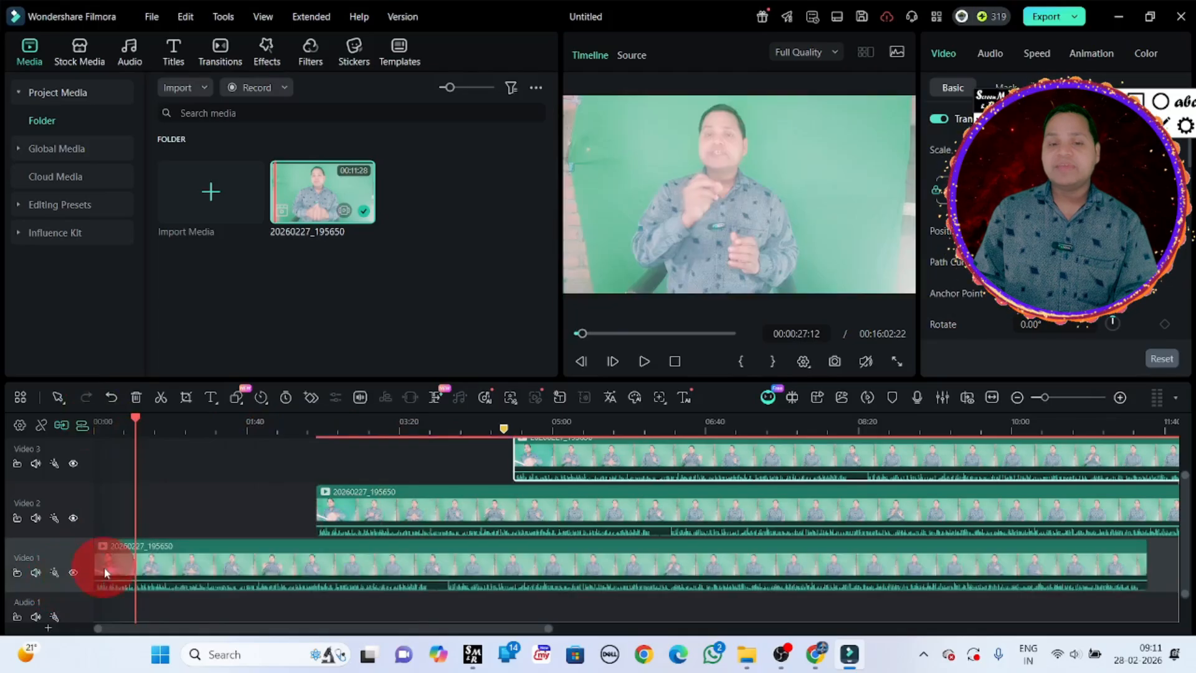
- Delete the clip copies on the Video 2 and Video 3 tracks
{"action": "left_click", "coordinate": [393, 526]}
{"action": "key", "text": "Delete"}
{"action": "left_click", "coordinate": [560, 466]}
{"action": "key", "text": "Delete"}
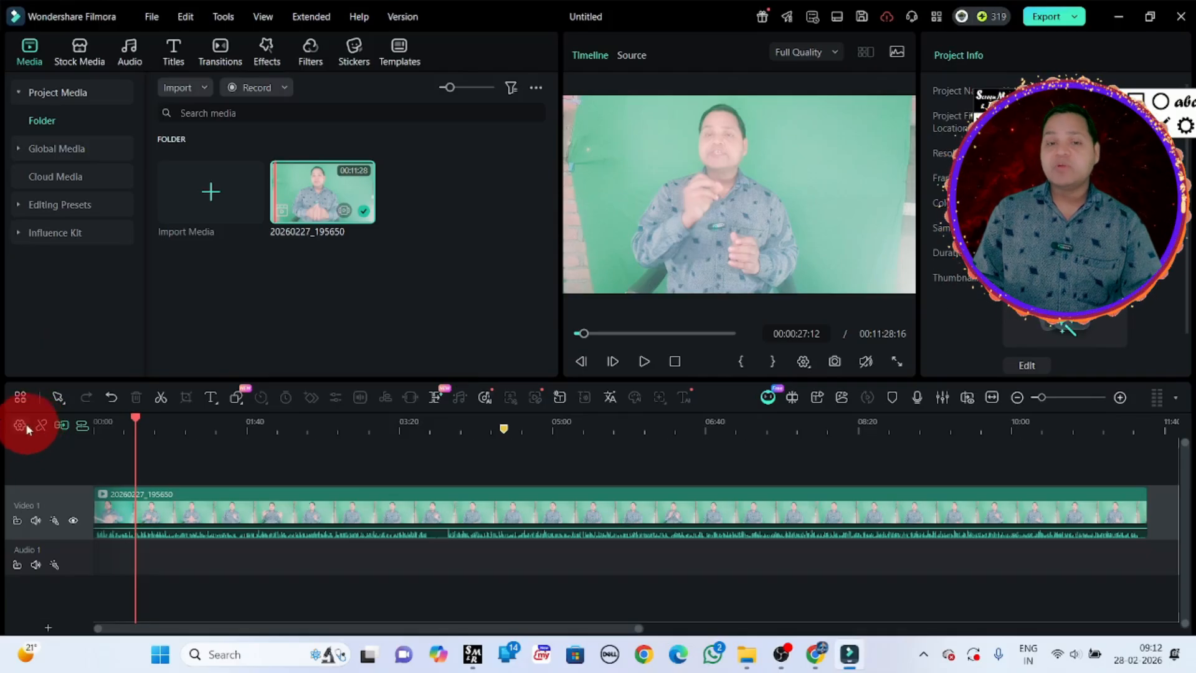
- In the timeline settings, disable auto-loading the tab after creating a compound clip and apply the change
{"action": "left_click", "coordinate": [42, 425]}
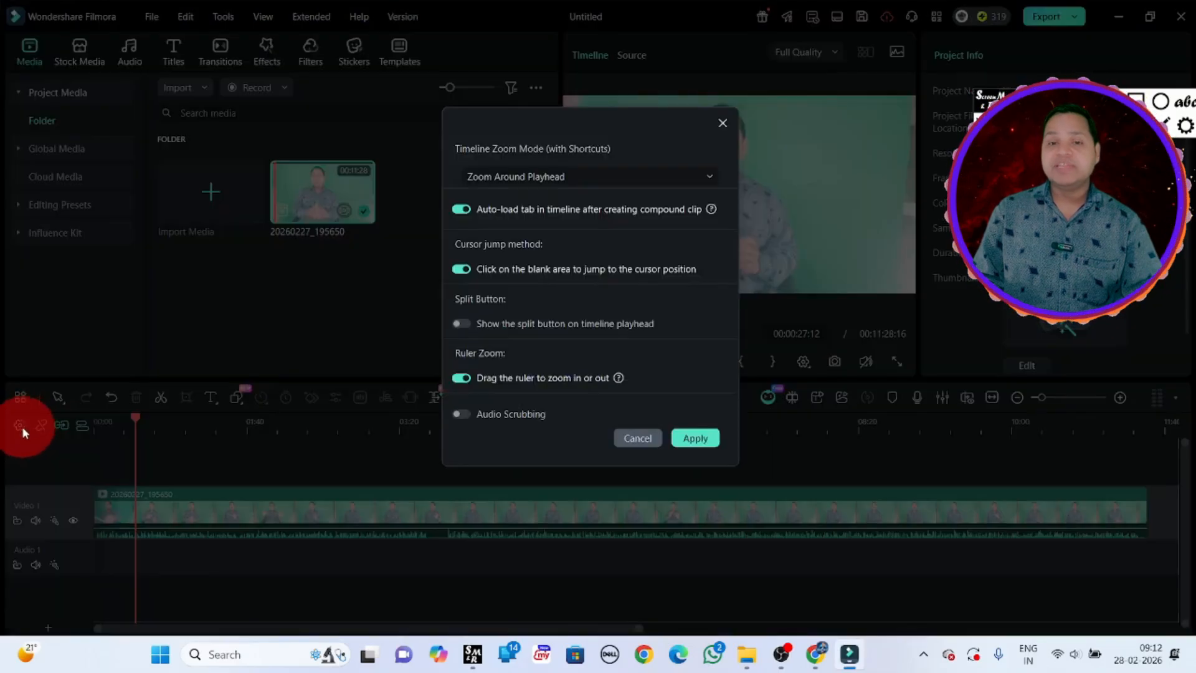
{"action": "left_click", "coordinate": [459, 267]}
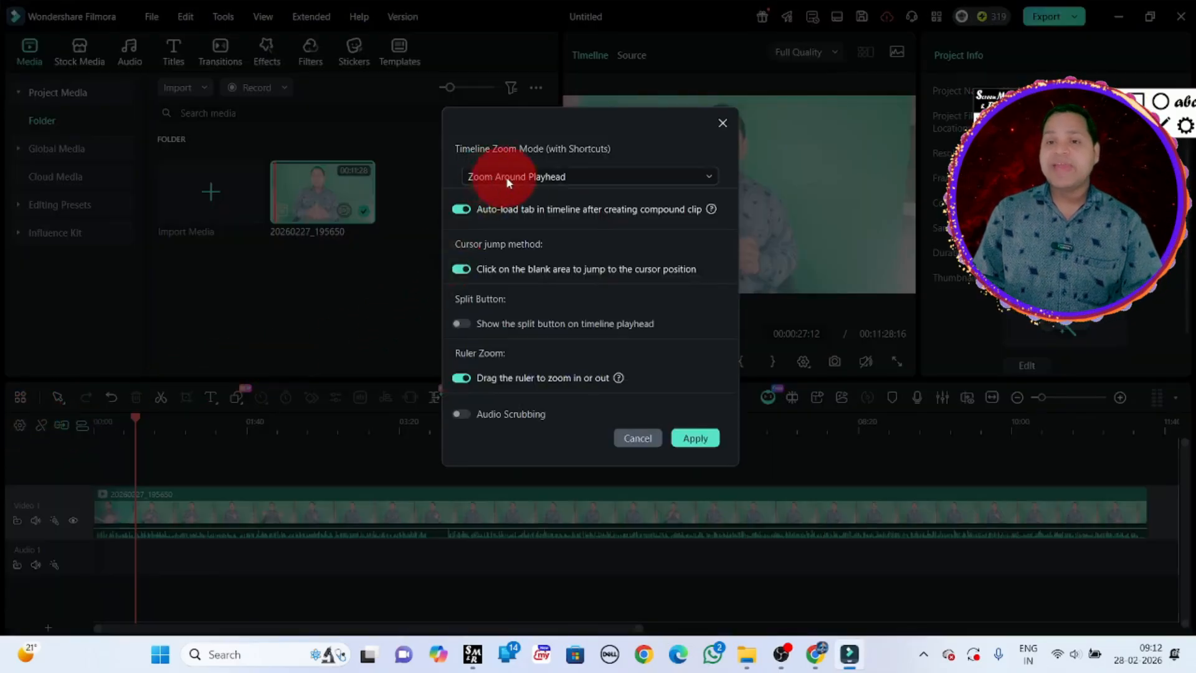
{"action": "left_click", "coordinate": [669, 178]}
{"action": "left_click", "coordinate": [677, 179]}
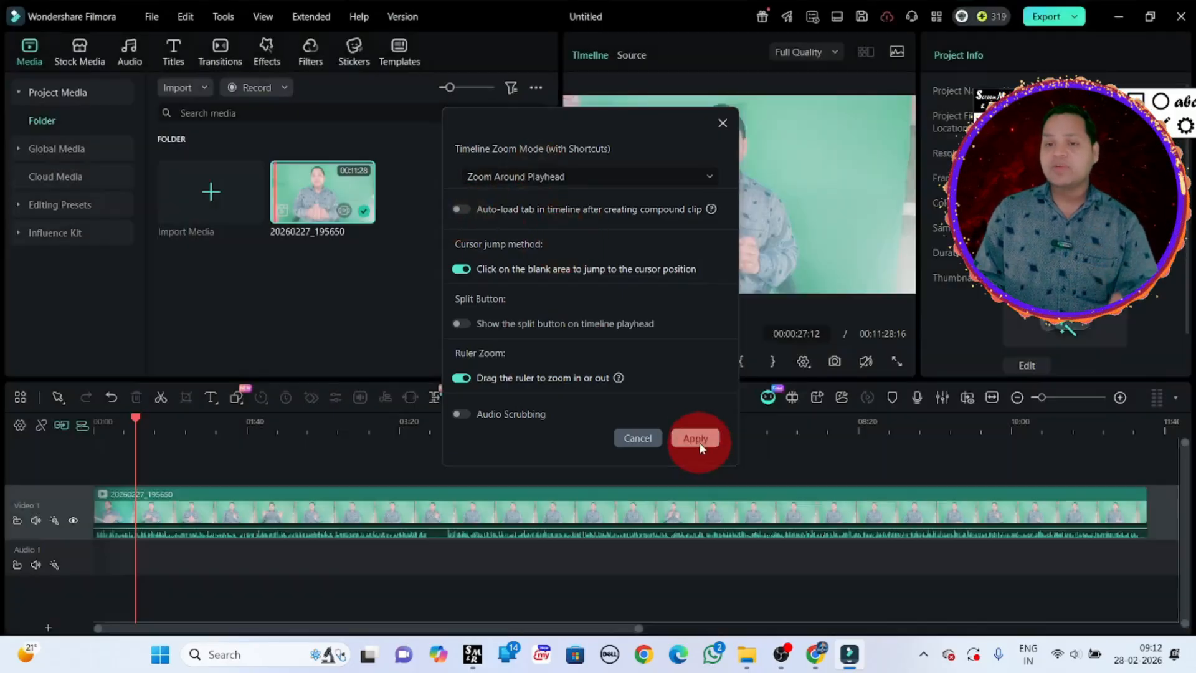
{"action": "left_click", "coordinate": [698, 442]}
- Place a copy of 20260227_195650 on Video 2 at about 01:02 and combine both clips into a compound clip named Compound Clip 1
{"action": "left_click_drag", "start_coordinate": [284, 193], "coordinate": [265, 504]}
{"action": "left_click_drag", "start_coordinate": [179, 483], "coordinate": [219, 553]}
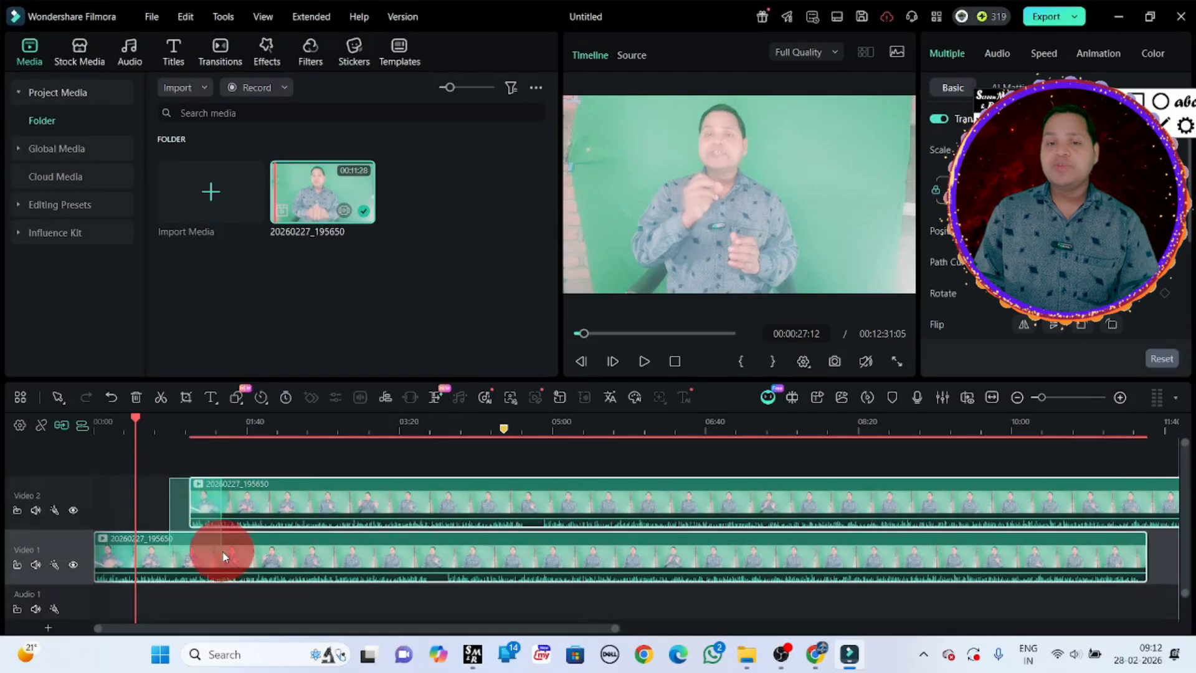
{"action": "right_click", "coordinate": [262, 504]}
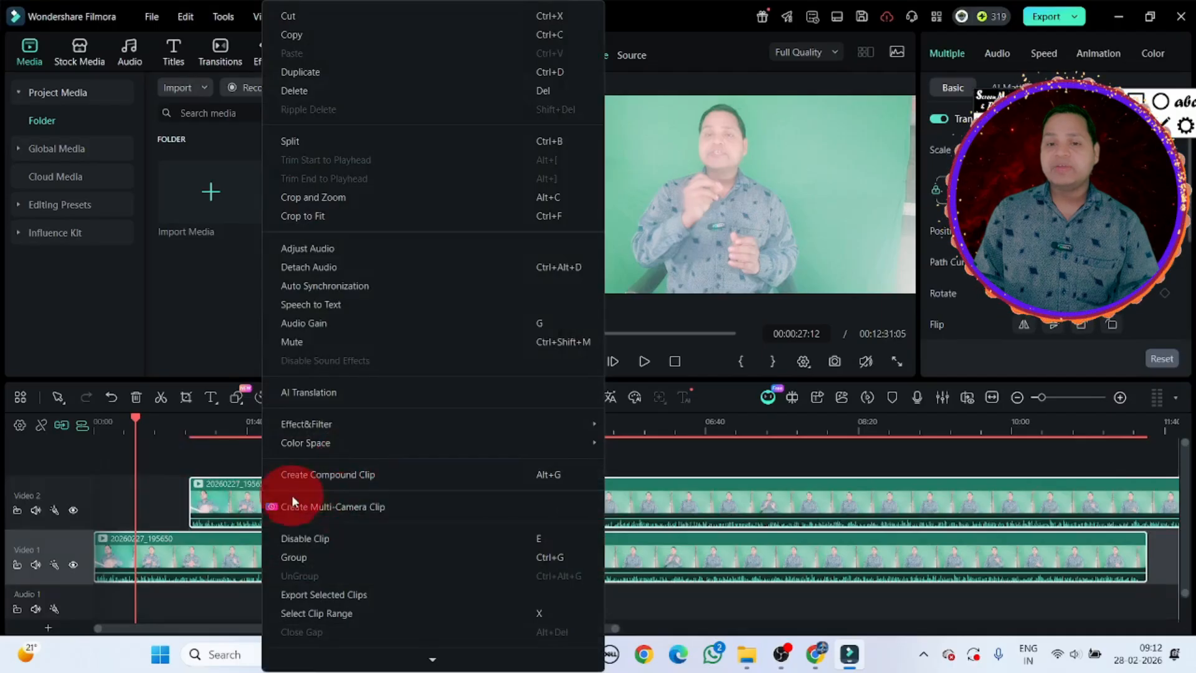
{"action": "left_click", "coordinate": [338, 475]}
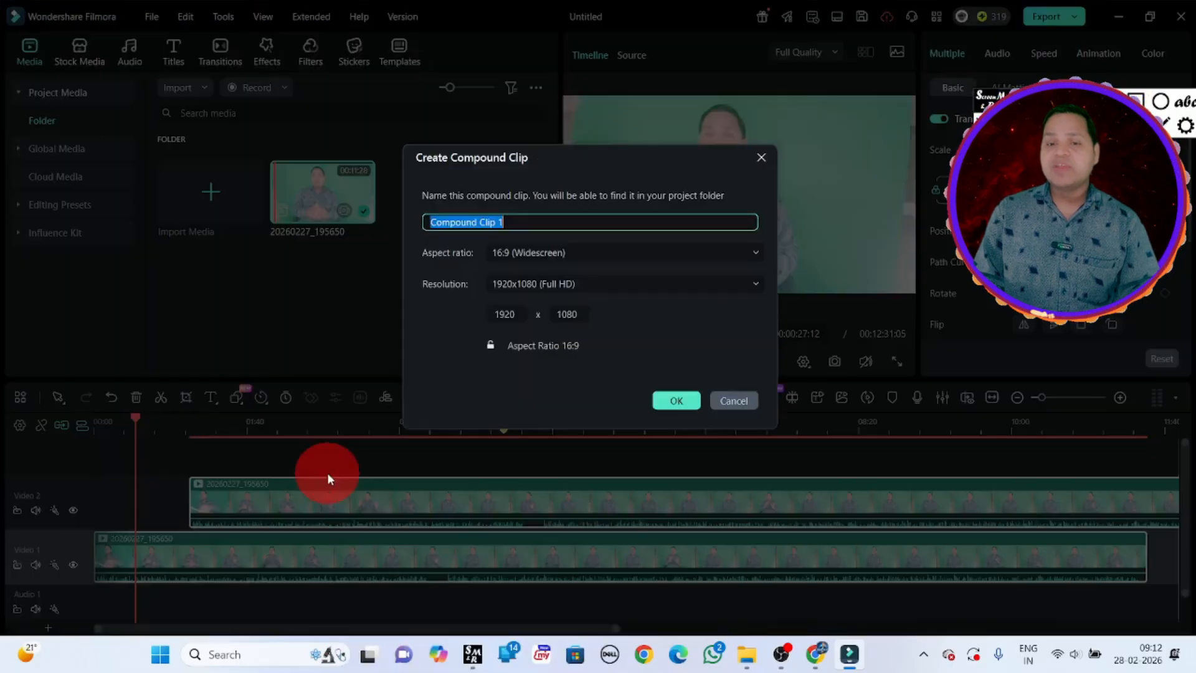
{"action": "left_click", "coordinate": [671, 401]}
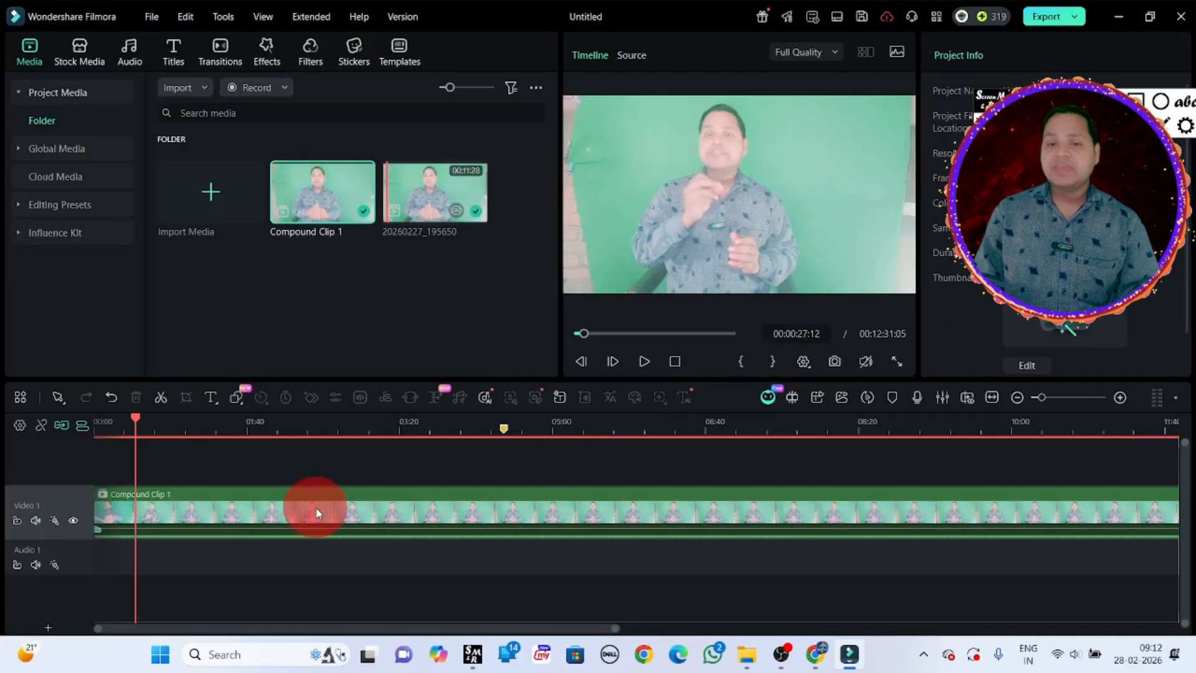
- Return the playhead to the timeline start and re-enable auto-loading the tab after creating a compound clip
{"action": "left_click_drag", "start_coordinate": [133, 420], "coordinate": [61, 443]}
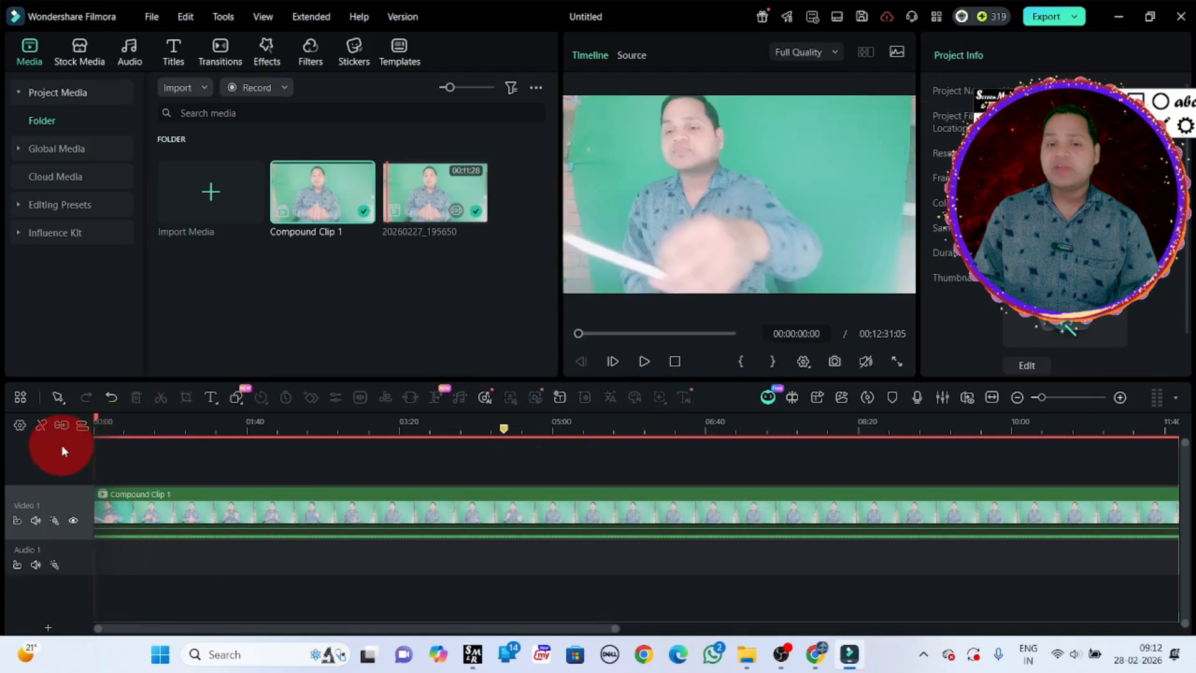
{"action": "left_click", "coordinate": [20, 425]}
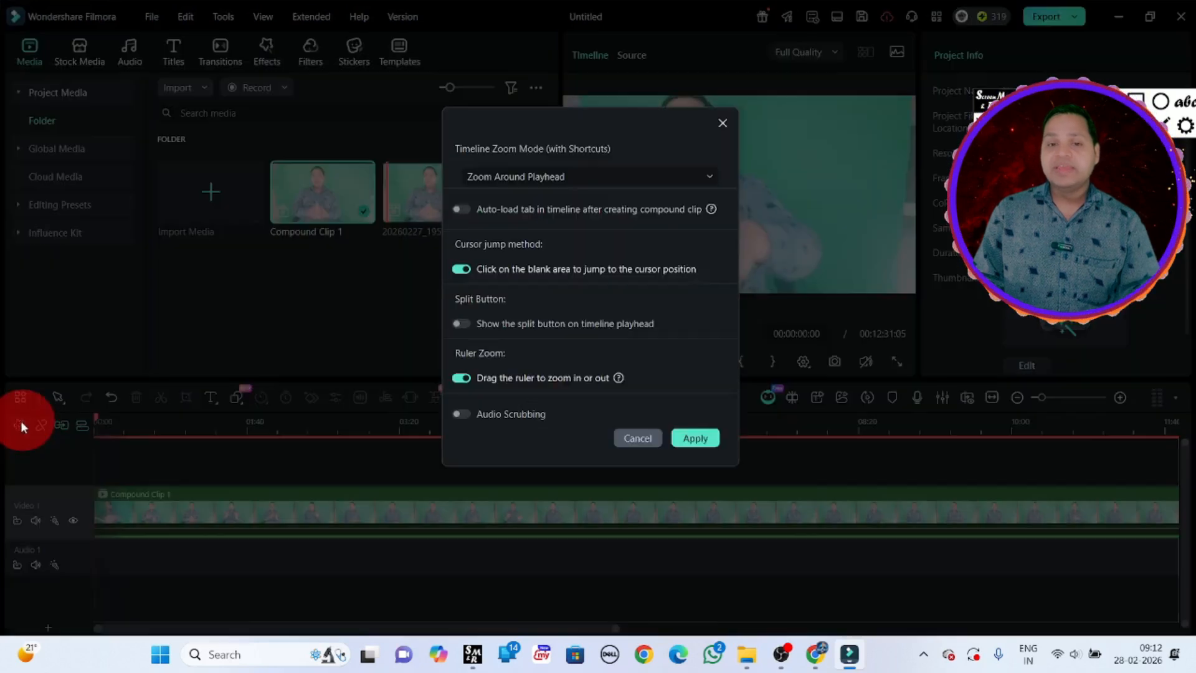
{"action": "left_click", "coordinate": [472, 208]}
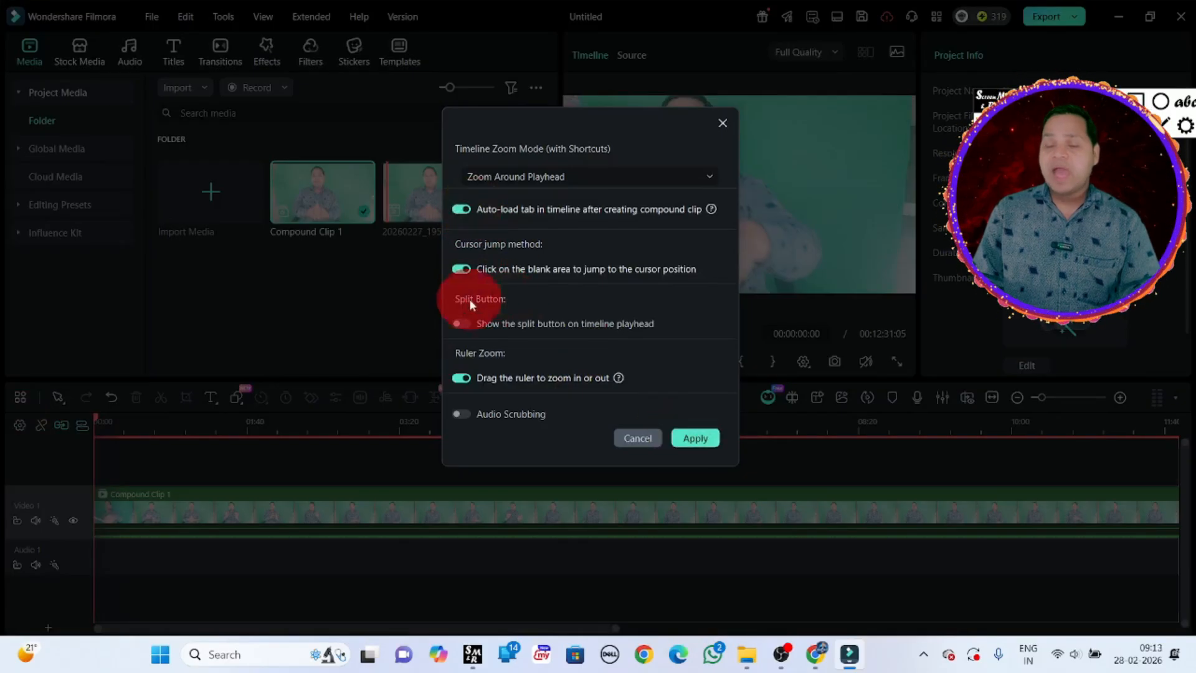
{"action": "left_click", "coordinate": [688, 439]}
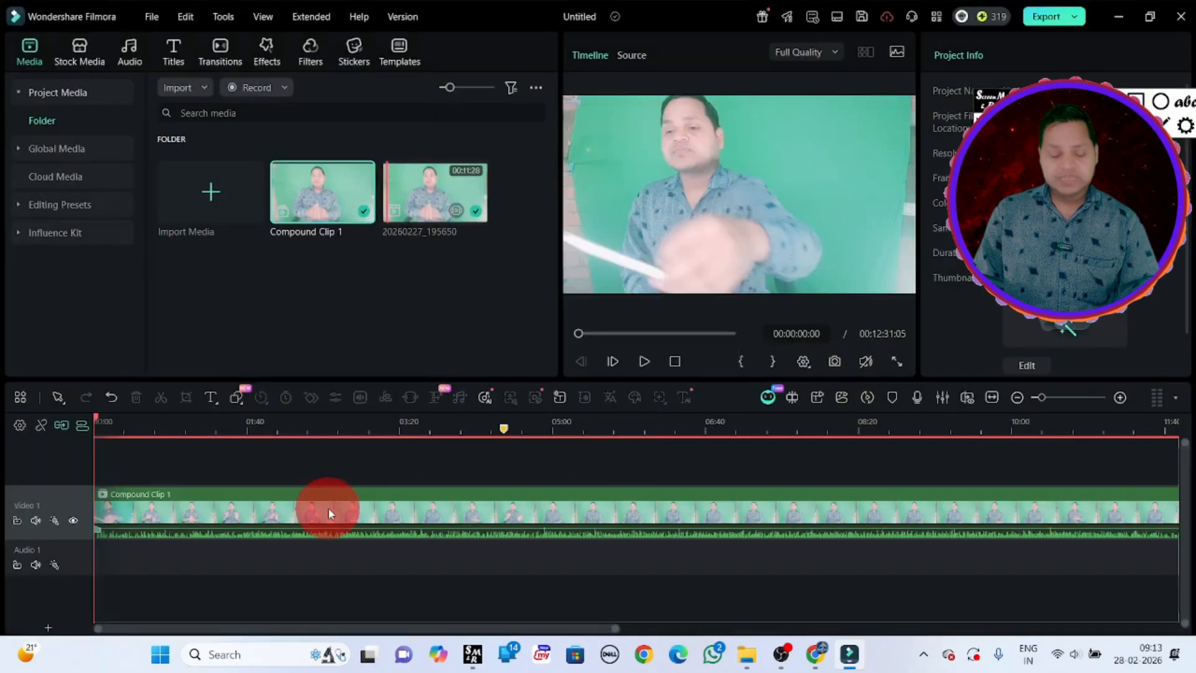
- Undo the compound clip and delete the clip copy on Video 2
{"action": "key", "text": "ctrl+z"}
{"action": "left_click", "coordinate": [337, 485]}
{"action": "key", "text": "Delete"}
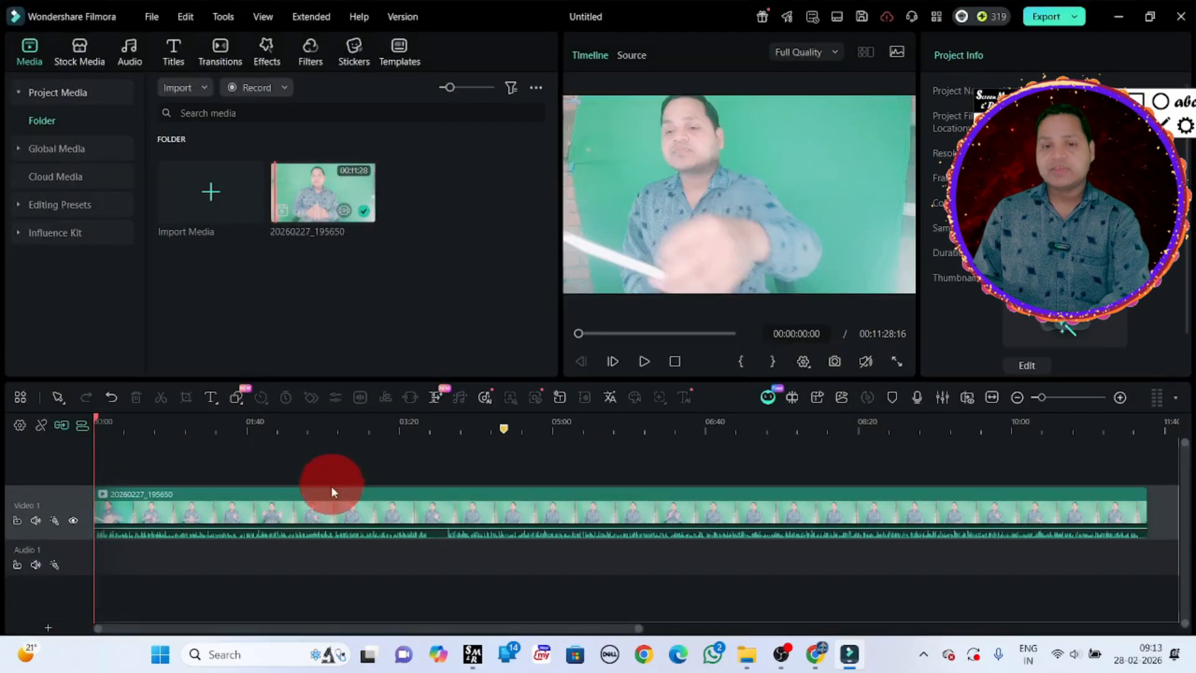
- Review the timeline settings and try jumping the playhead to blank timeline positions, including 03:51 and finally 02:24
{"action": "left_click", "coordinate": [20, 426]}
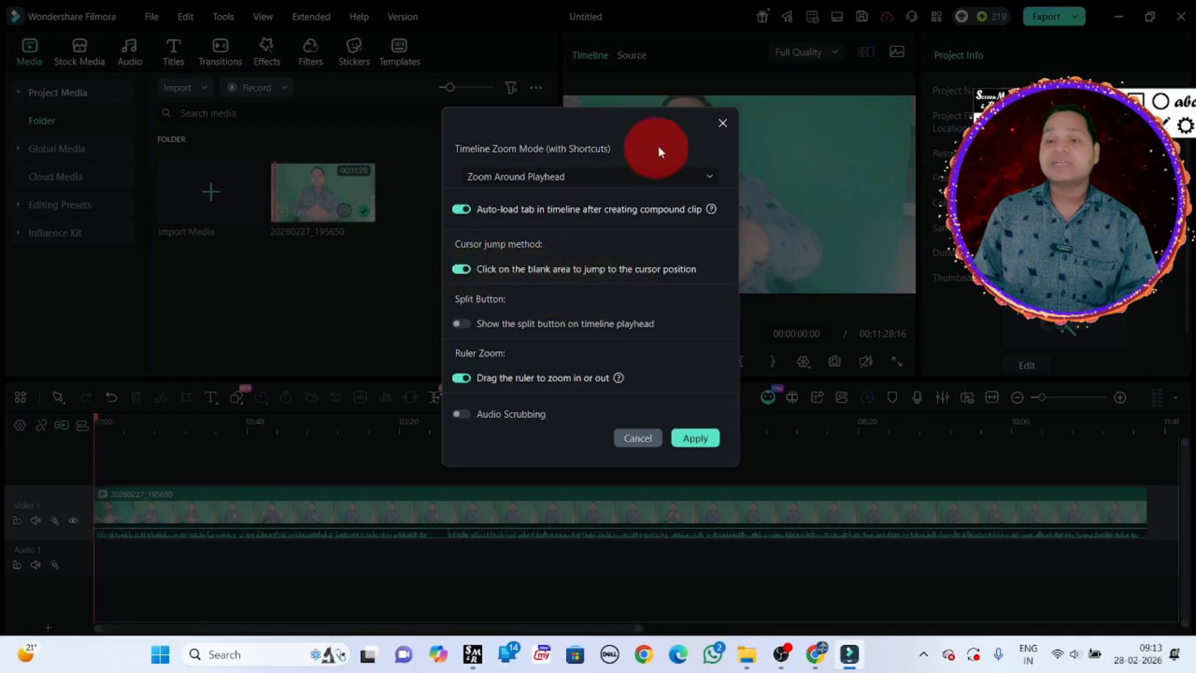
{"action": "left_click", "coordinate": [723, 125]}
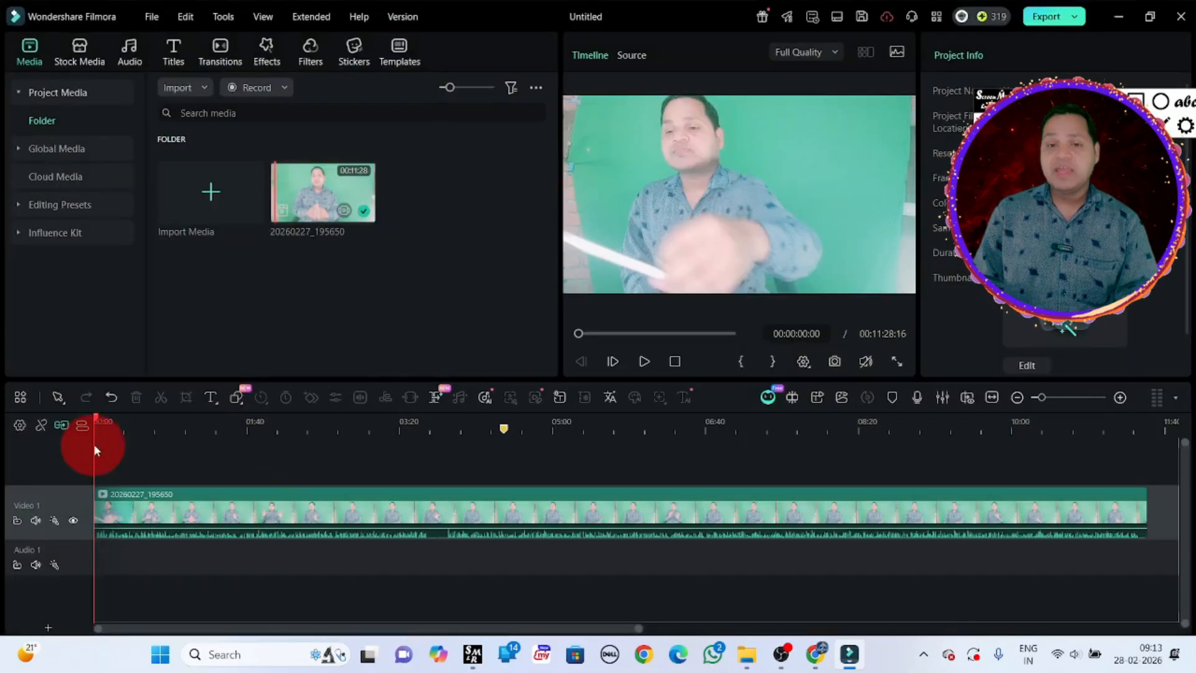
{"action": "left_click", "coordinate": [81, 425]}
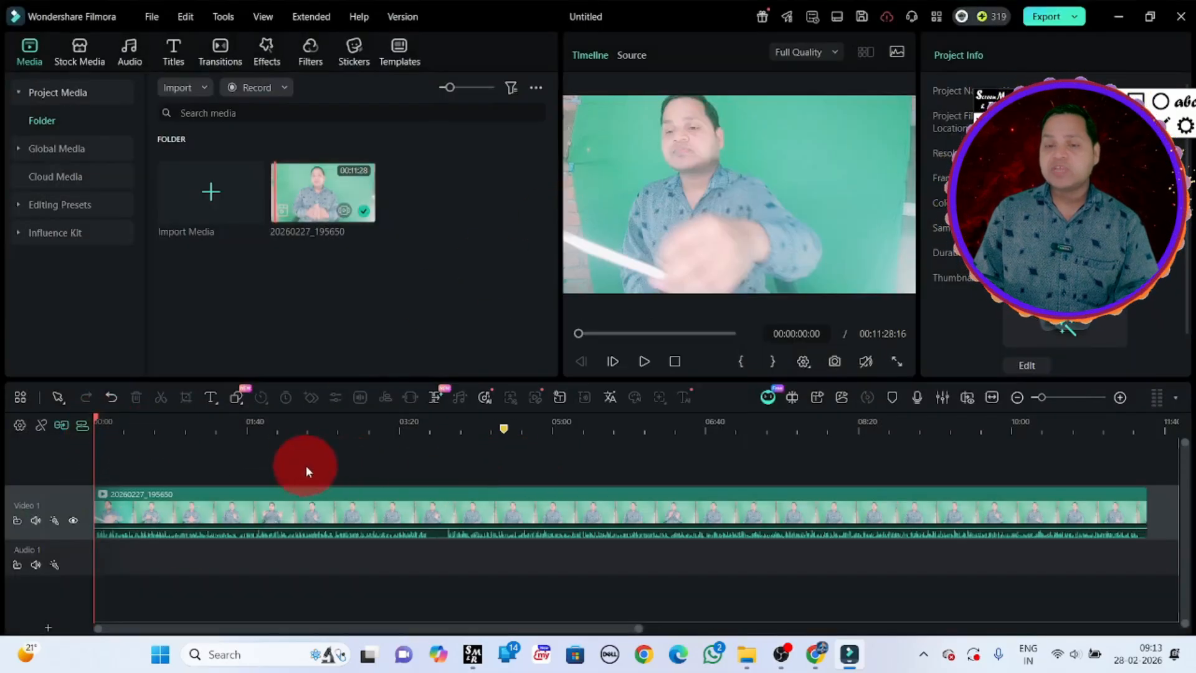
{"action": "left_click_drag", "start_coordinate": [583, 460], "coordinate": [222, 461]}
{"action": "left_click_drag", "start_coordinate": [328, 466], "coordinate": [447, 457]}
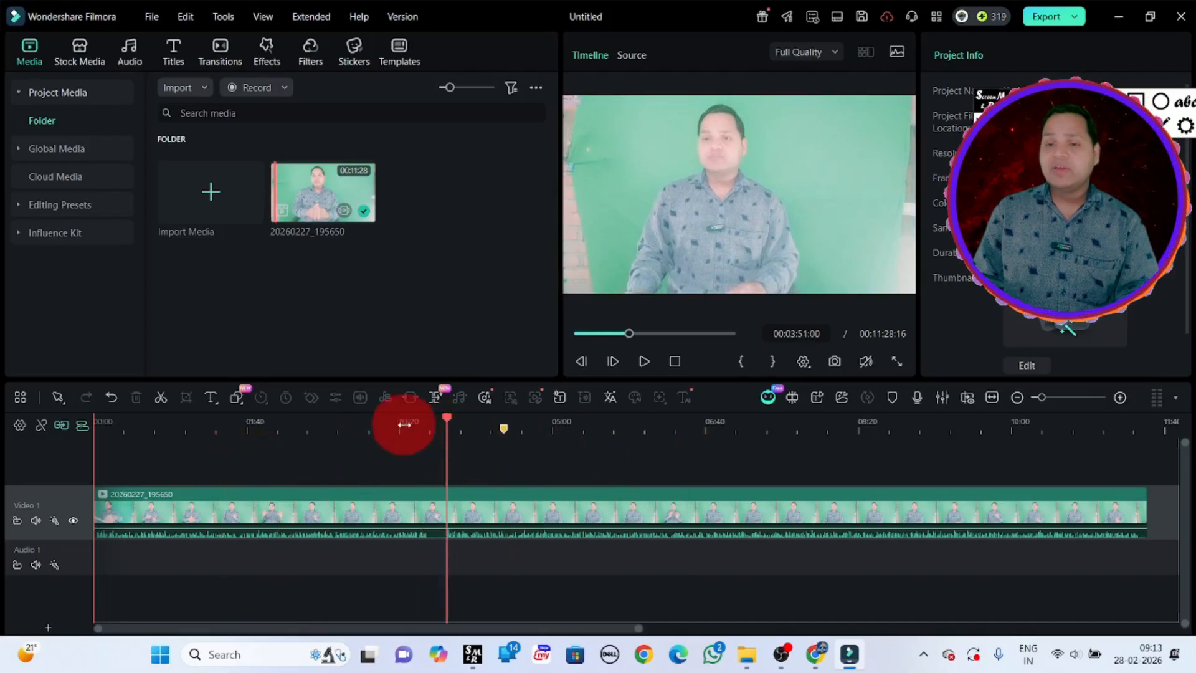
{"action": "left_click_drag", "start_coordinate": [466, 461], "coordinate": [611, 457]}
{"action": "left_click_drag", "start_coordinate": [494, 458], "coordinate": [313, 462]}
- Disable the blank-area cursor jump in the timeline settings and move the playhead to about 05:49
{"action": "left_click", "coordinate": [20, 424]}
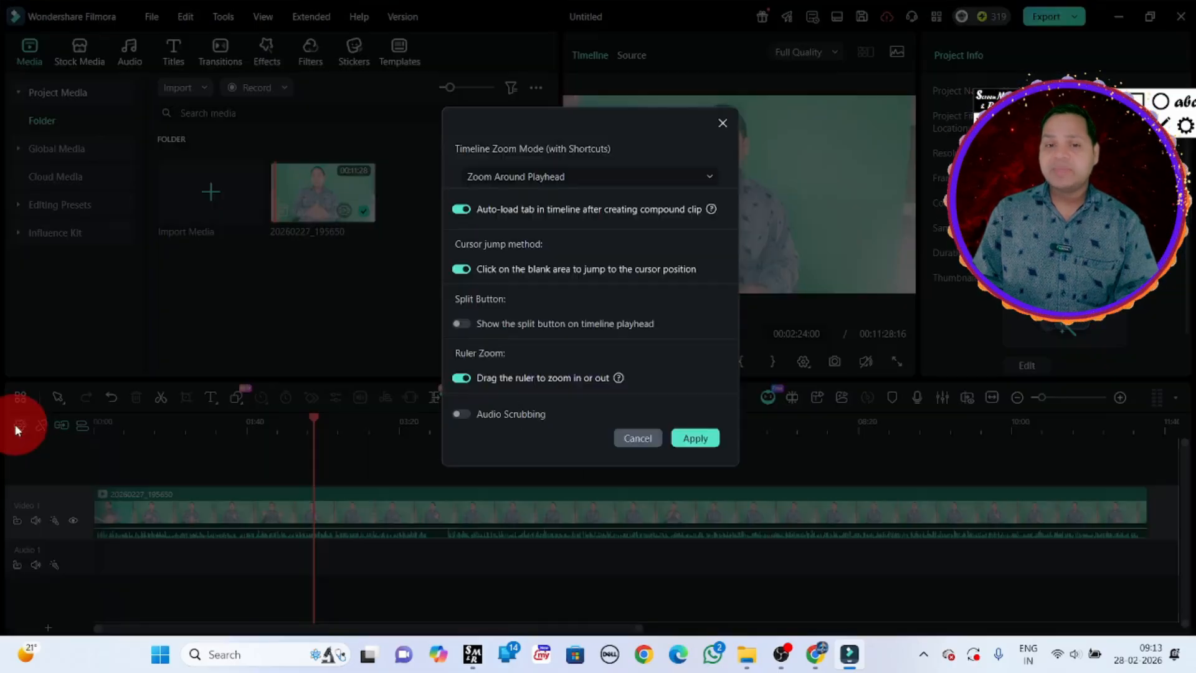
{"action": "left_click", "coordinate": [461, 269]}
{"action": "left_click", "coordinate": [700, 439]}
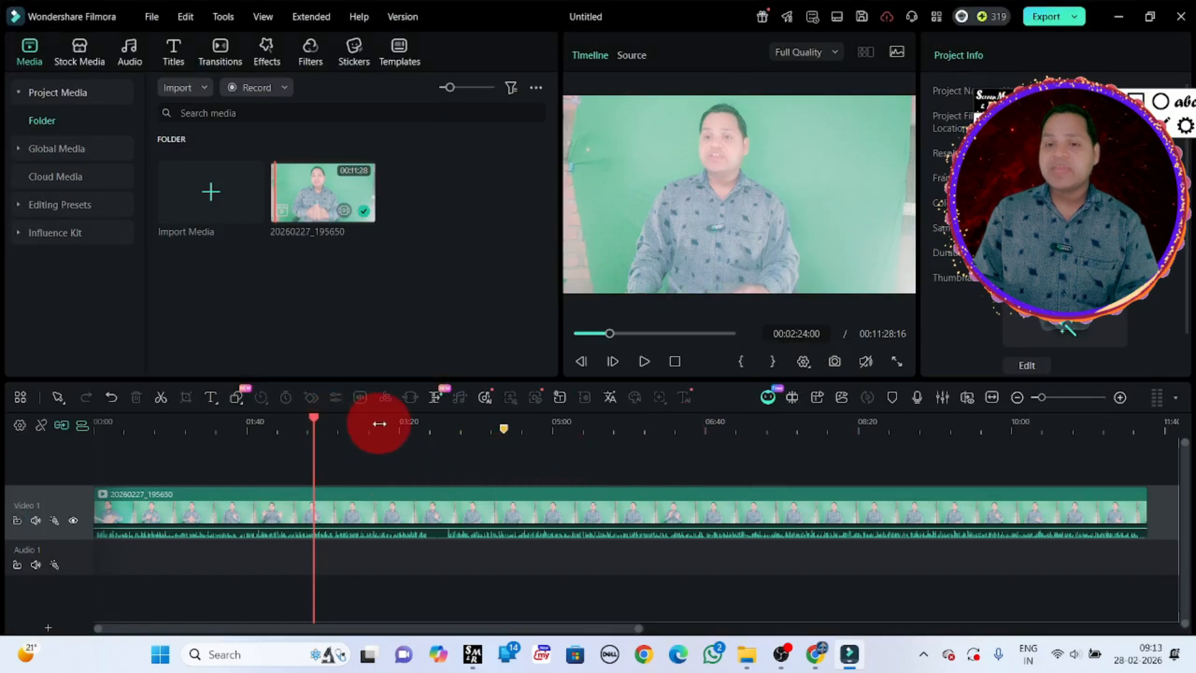
{"action": "left_click_drag", "start_coordinate": [351, 427], "coordinate": [633, 443]}
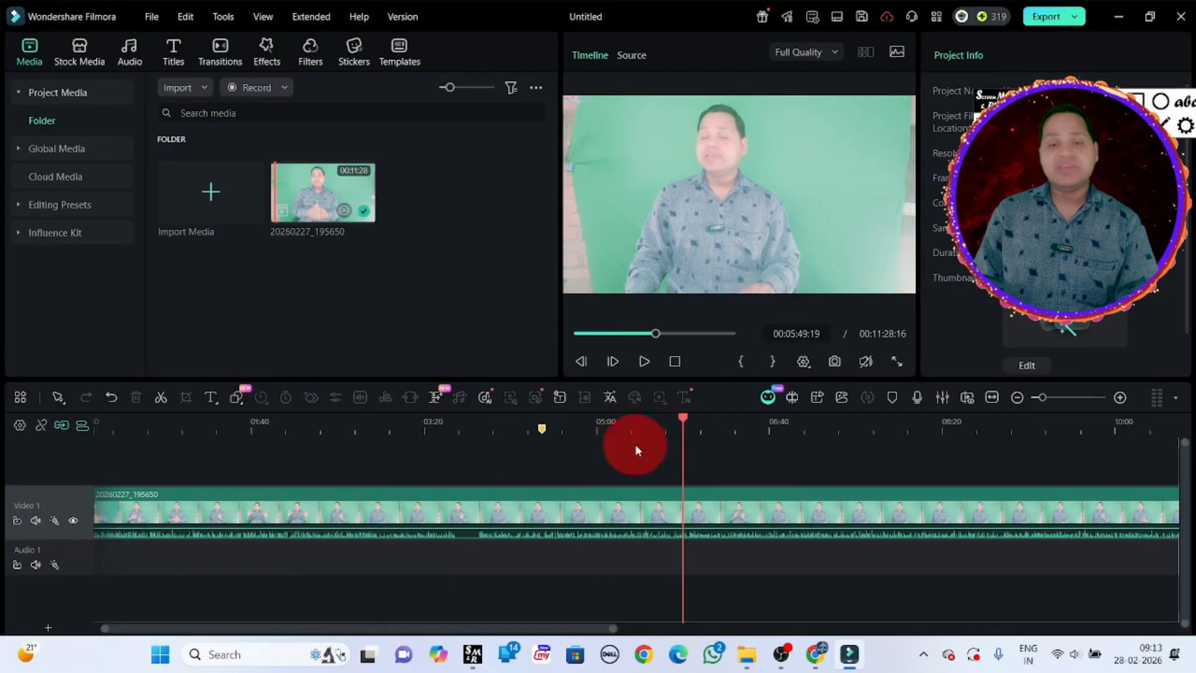
- Re-enable the blank-area cursor jump in the timeline settings and move the playhead to about 01:19
{"action": "left_click", "coordinate": [20, 425]}
{"action": "left_click", "coordinate": [465, 268]}
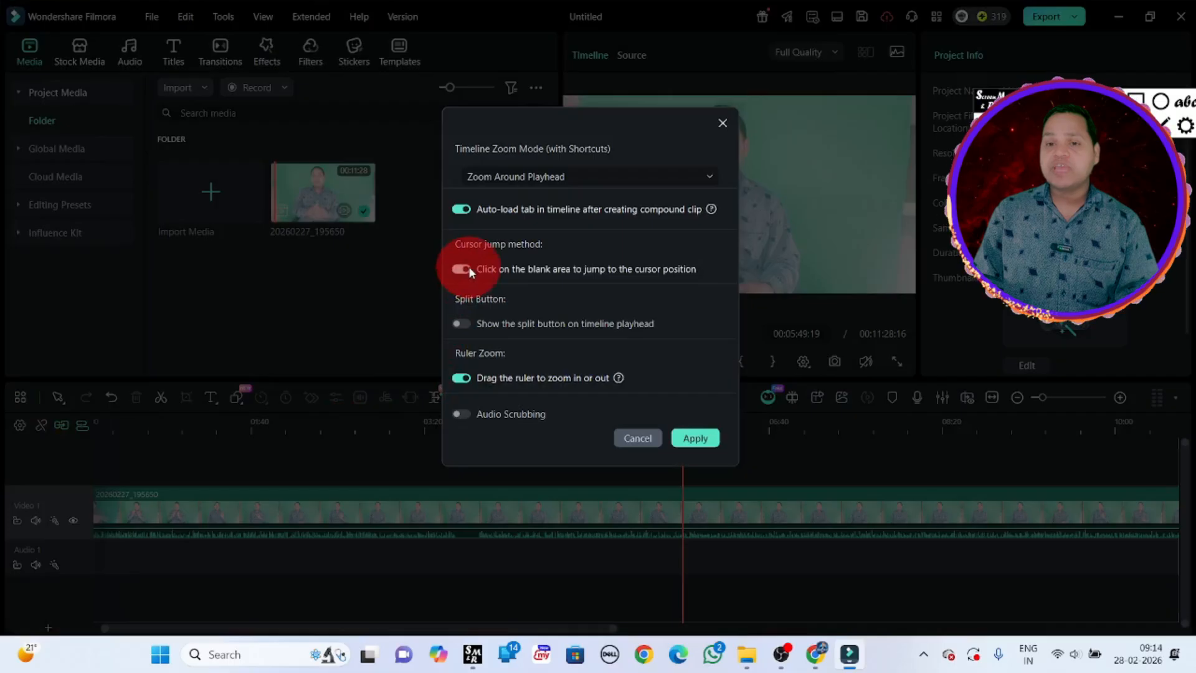
{"action": "left_click", "coordinate": [695, 438]}
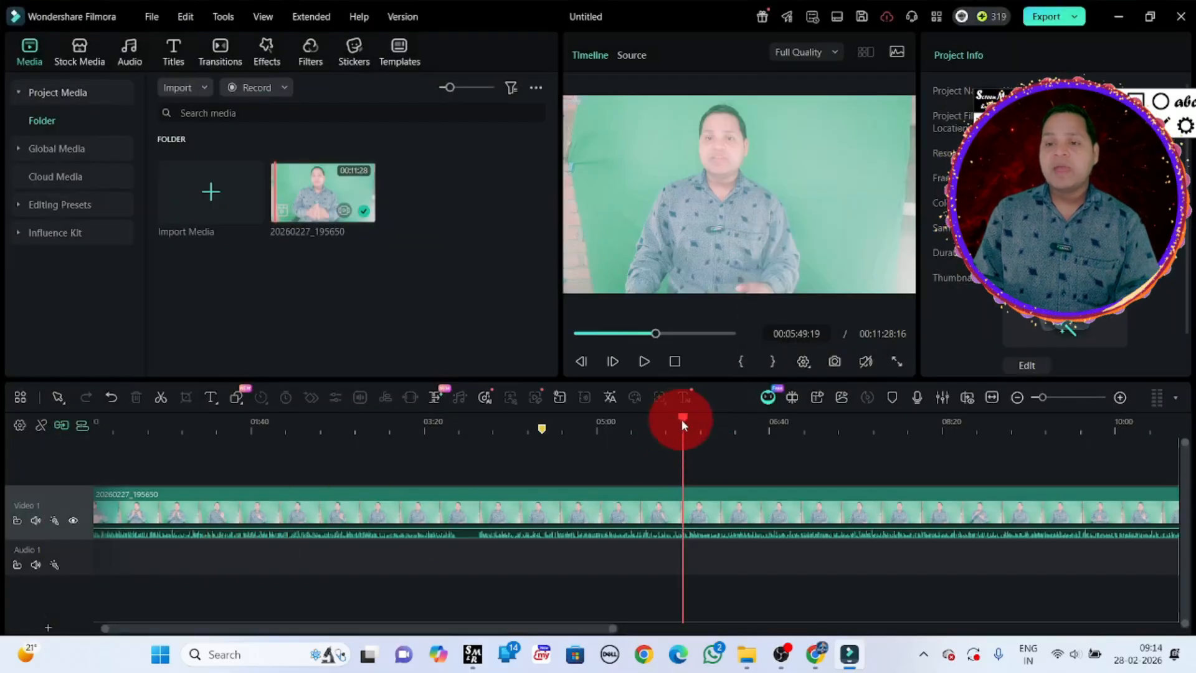
{"action": "left_click_drag", "start_coordinate": [683, 419], "coordinate": [216, 427]}
- Enable showing the split button on the timeline playhead and apply the timeline settings
{"action": "left_click", "coordinate": [20, 425]}
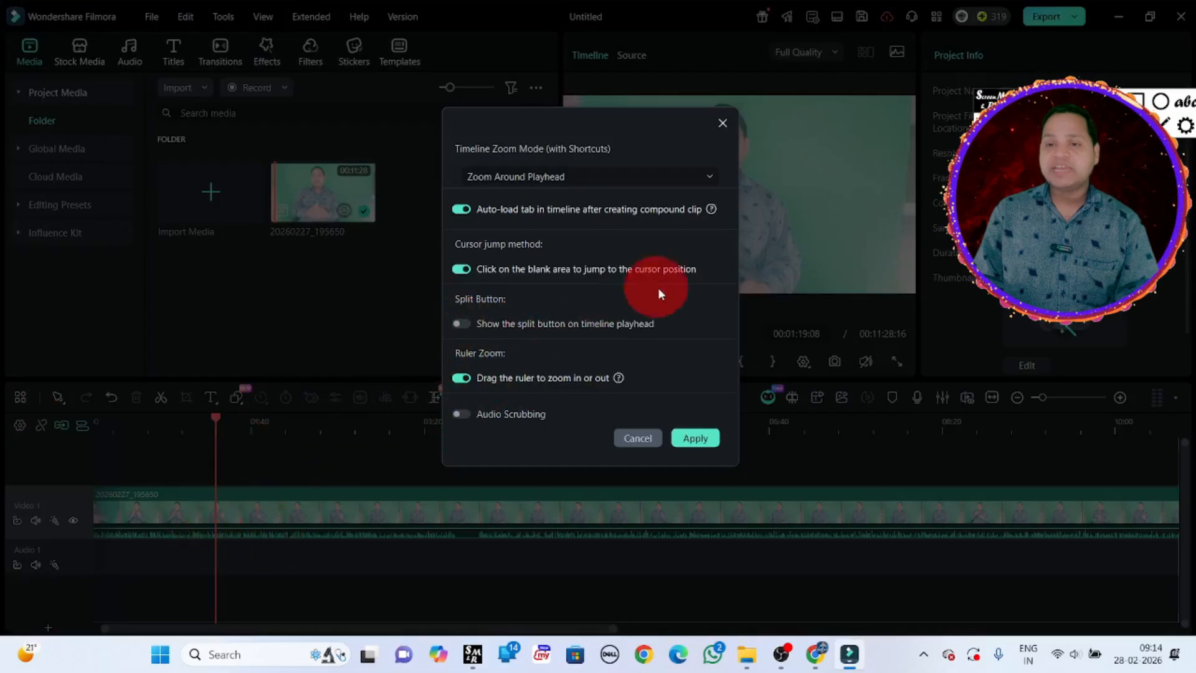
{"action": "left_click", "coordinate": [720, 123]}
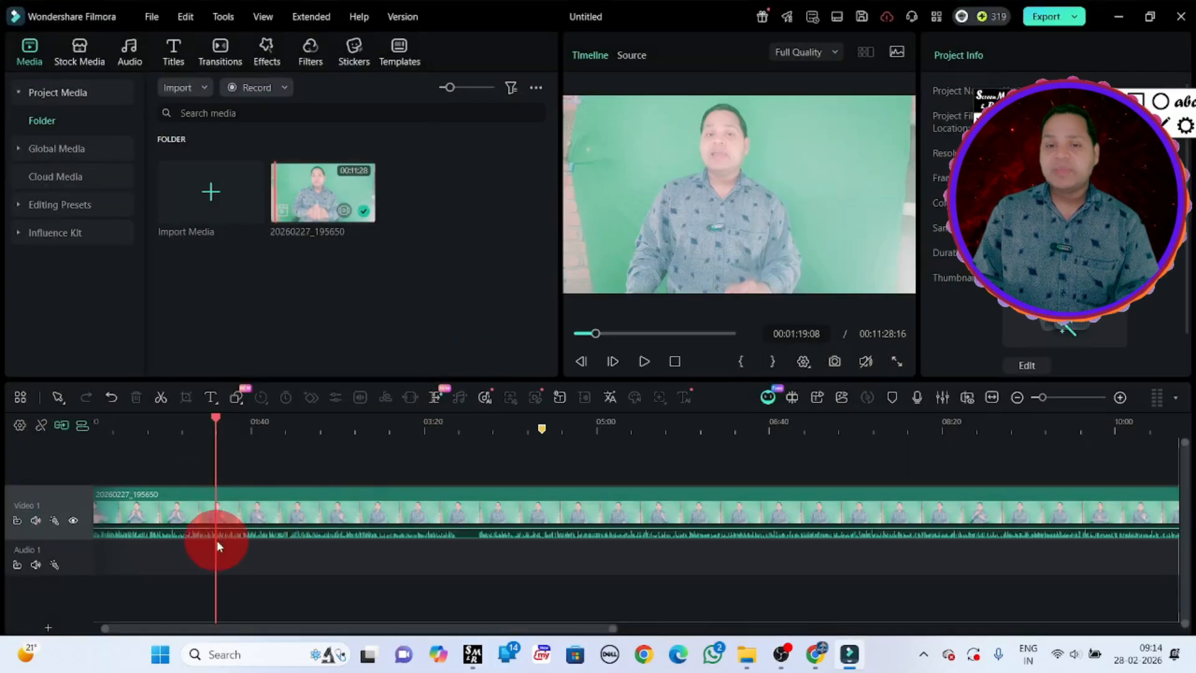
{"action": "left_click", "coordinate": [18, 426]}
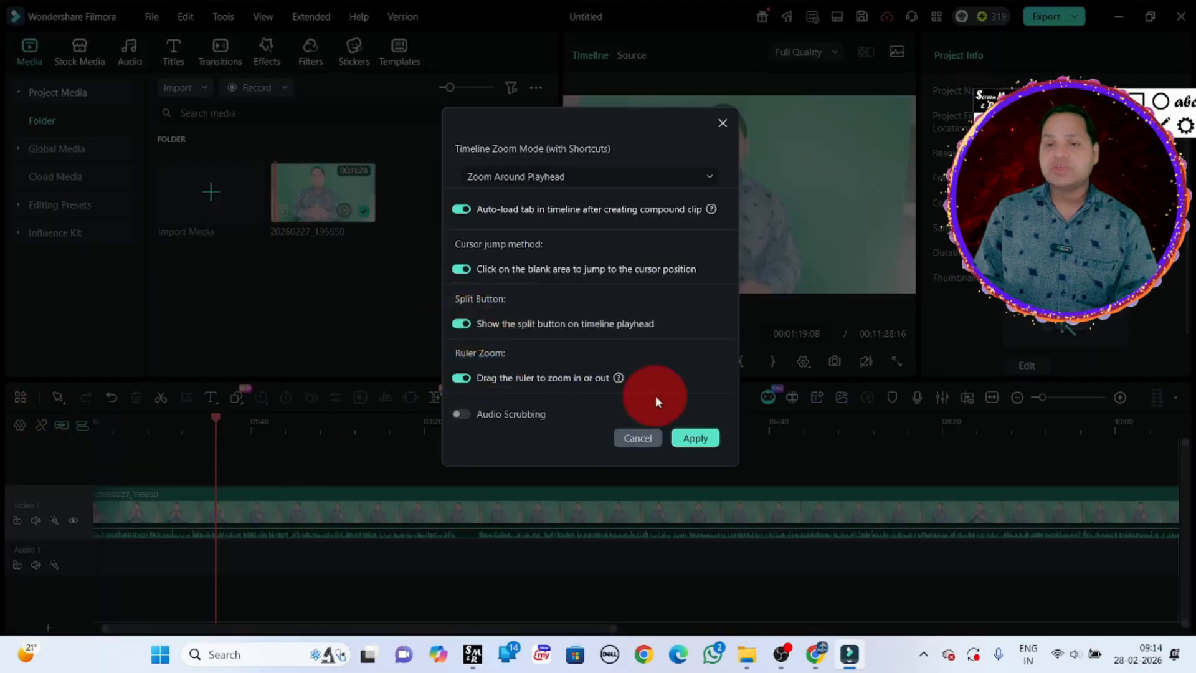
{"action": "left_click", "coordinate": [690, 440]}
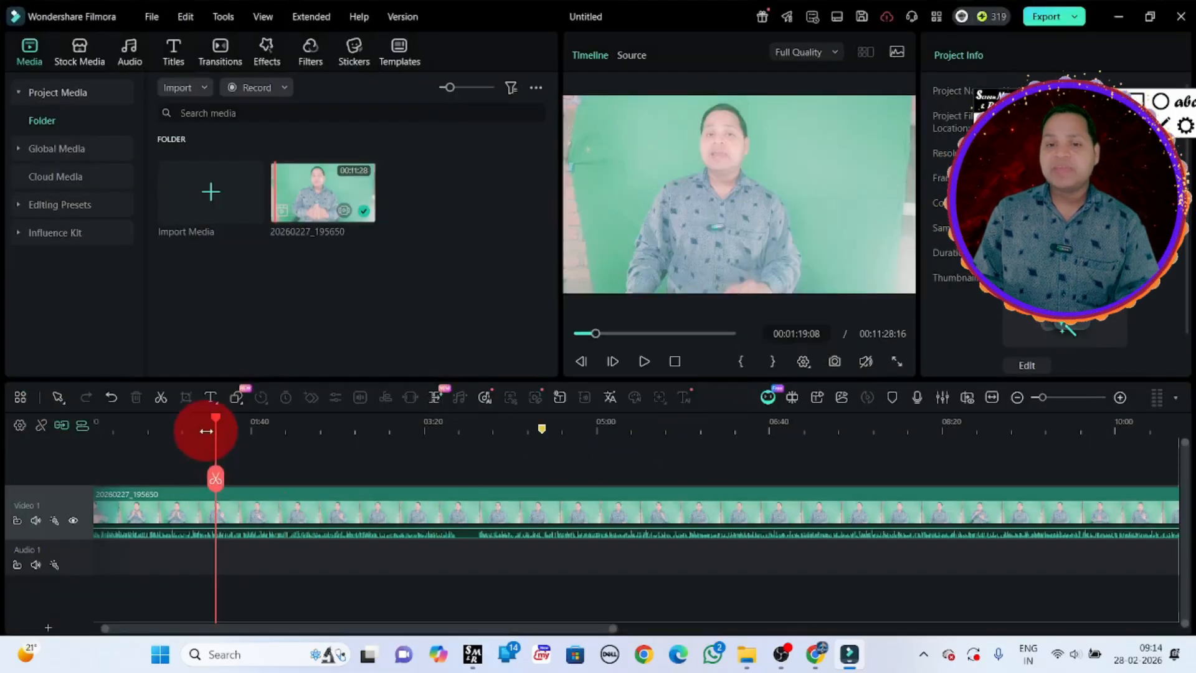
- Split the Video 1 clip at 00:03:32:19 with the playhead's split control and undo the split
{"action": "left_click_drag", "start_coordinate": [223, 425], "coordinate": [446, 455]}
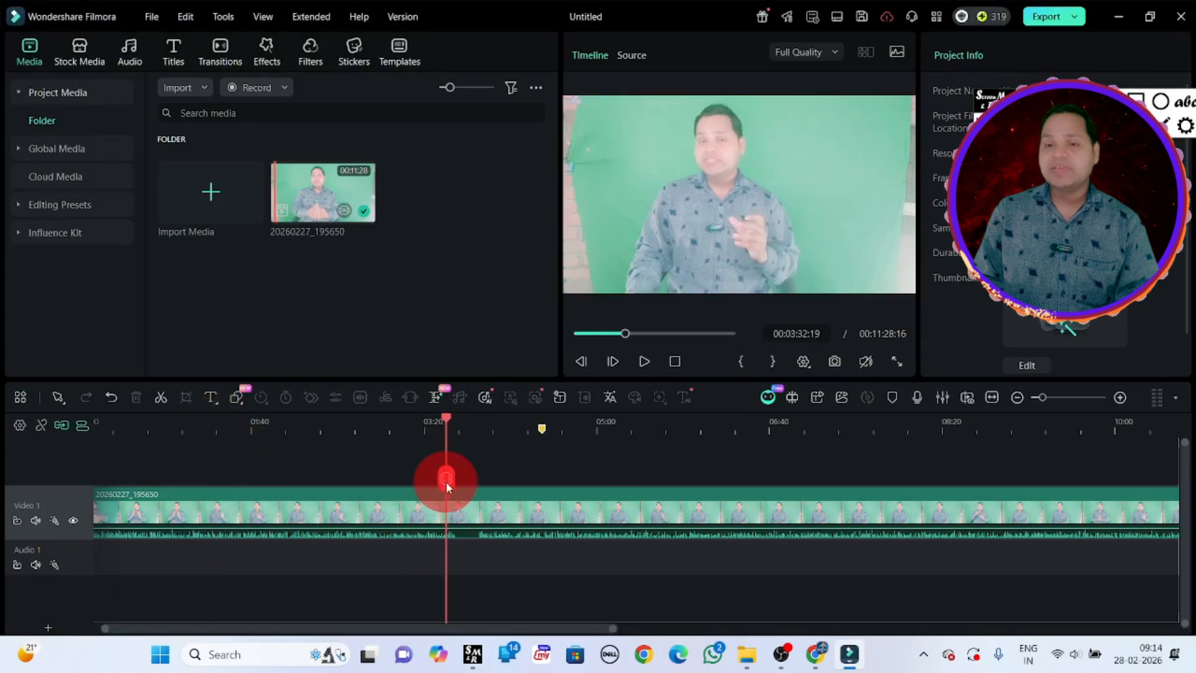
{"action": "left_click", "coordinate": [447, 473]}
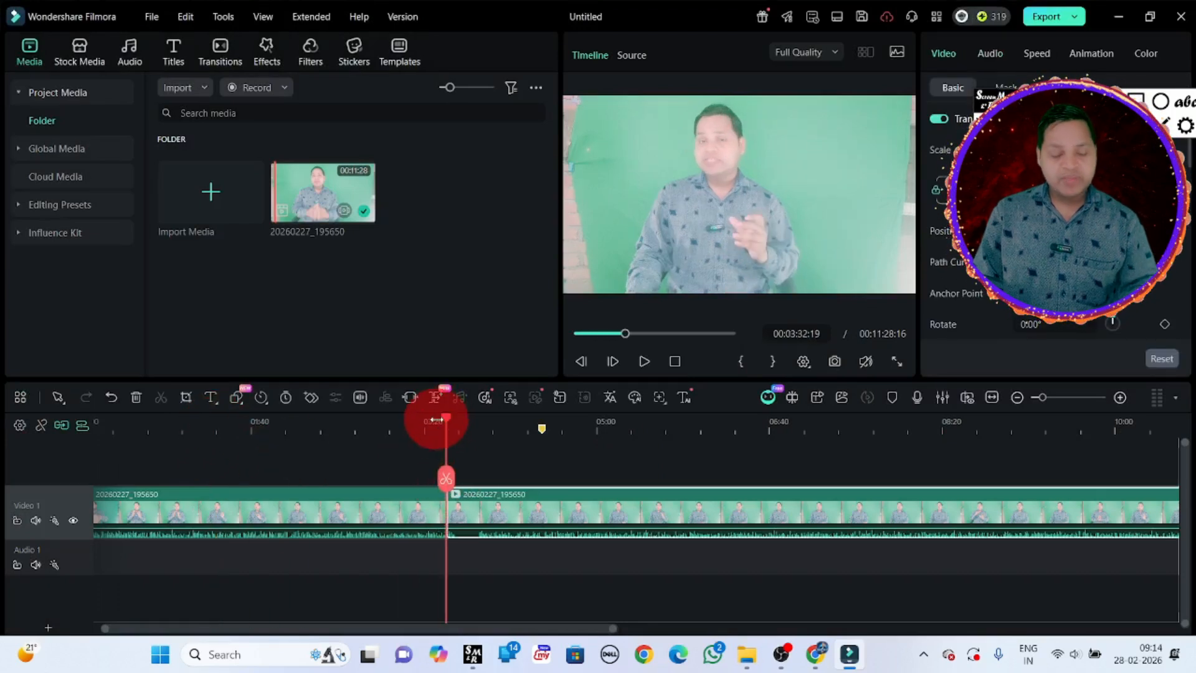
{"action": "left_click", "coordinate": [114, 467]}
- Enable Audio Scrubbing in the timeline settings, apply it, and scrub the playhead to 00:04:24:03
{"action": "left_click", "coordinate": [19, 425]}
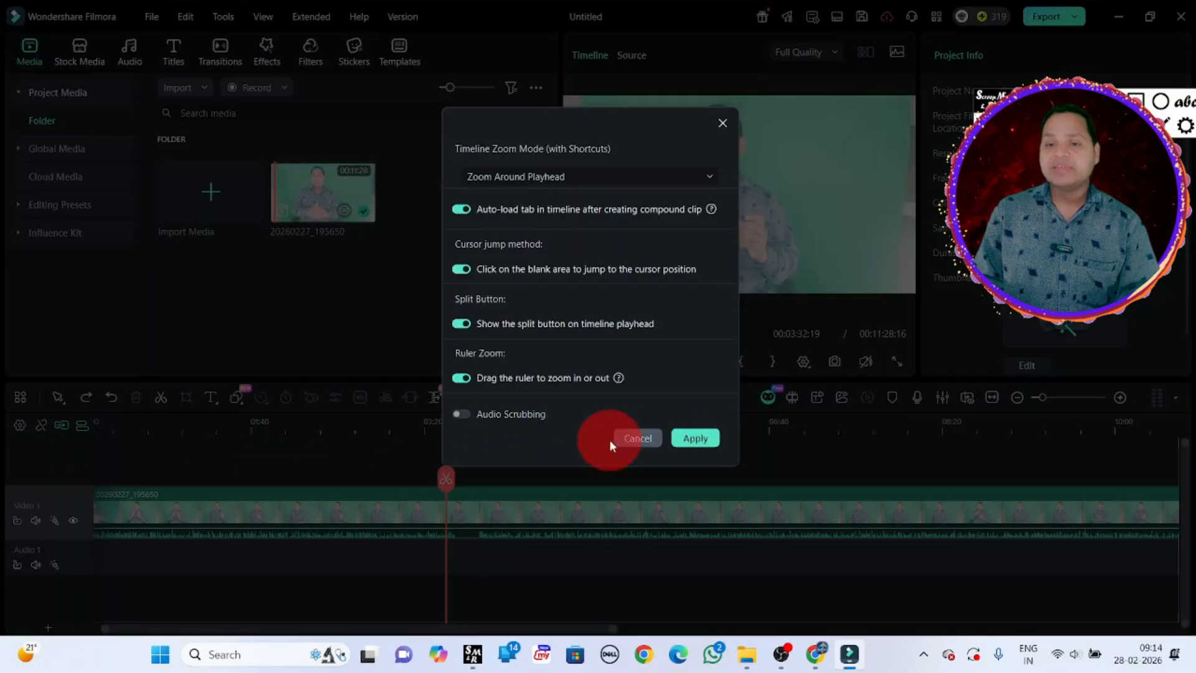
{"action": "left_click", "coordinate": [460, 415]}
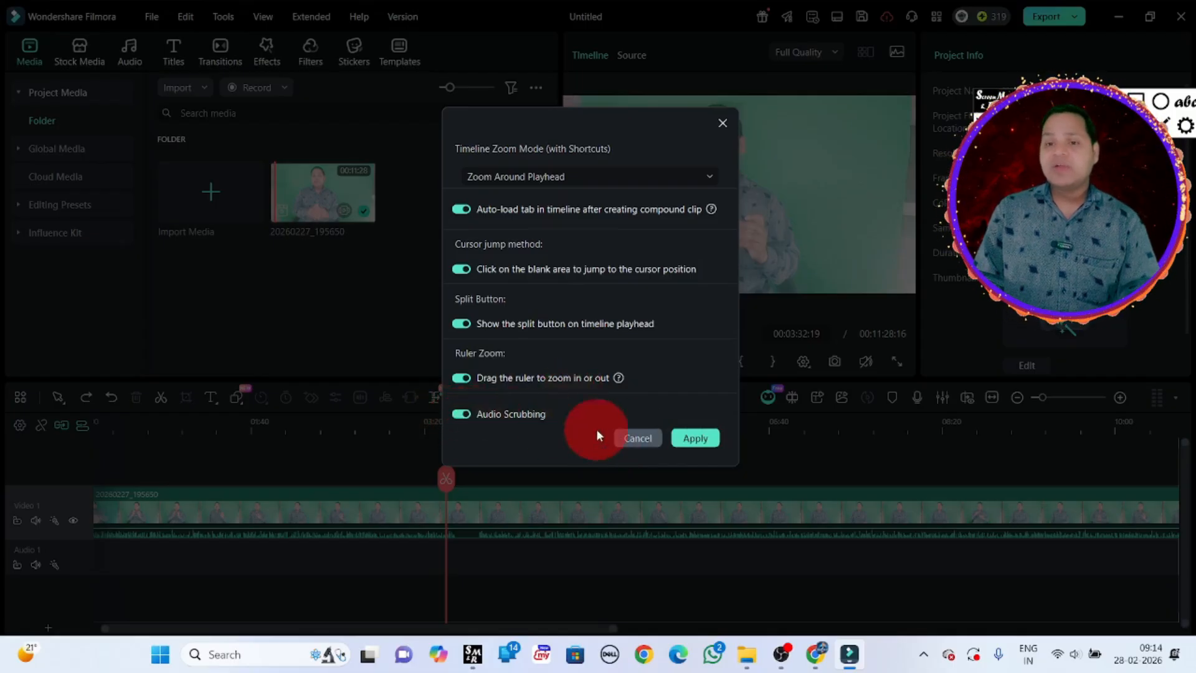
{"action": "left_click", "coordinate": [693, 437]}
{"action": "left_click_drag", "start_coordinate": [447, 429], "coordinate": [534, 448]}
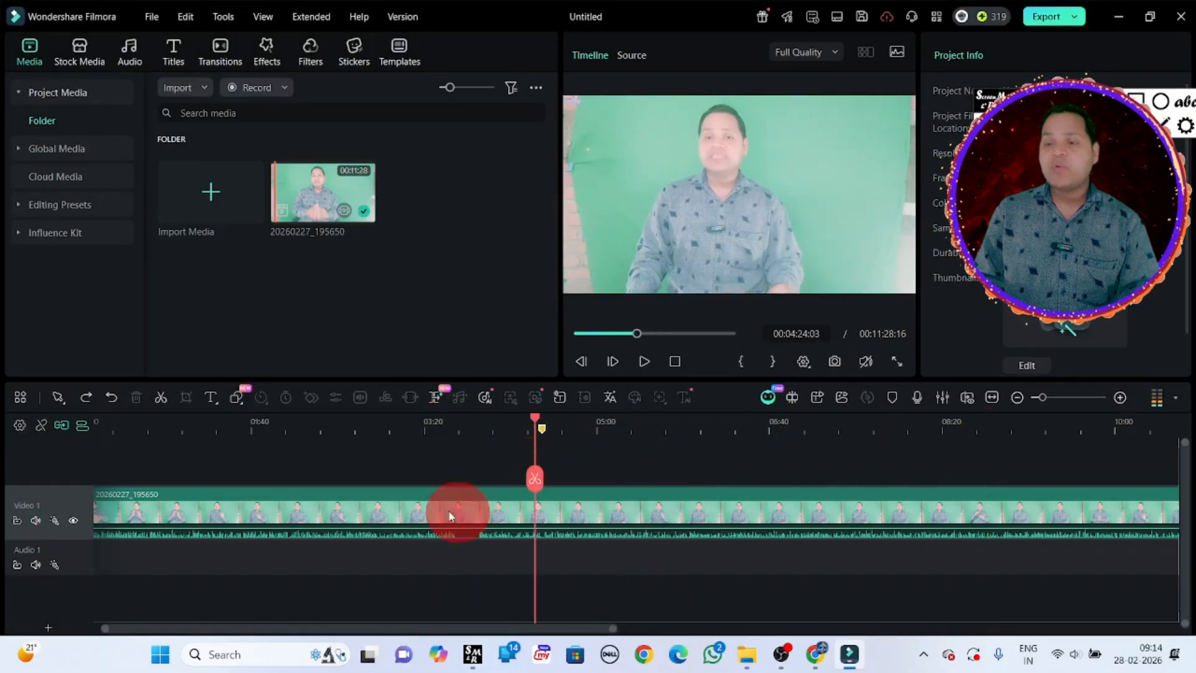
- With the timeline's hover preview turned on, return the playhead to 00:00:00:00 and reapply the timeline settings
{"action": "left_click", "coordinate": [964, 399]}
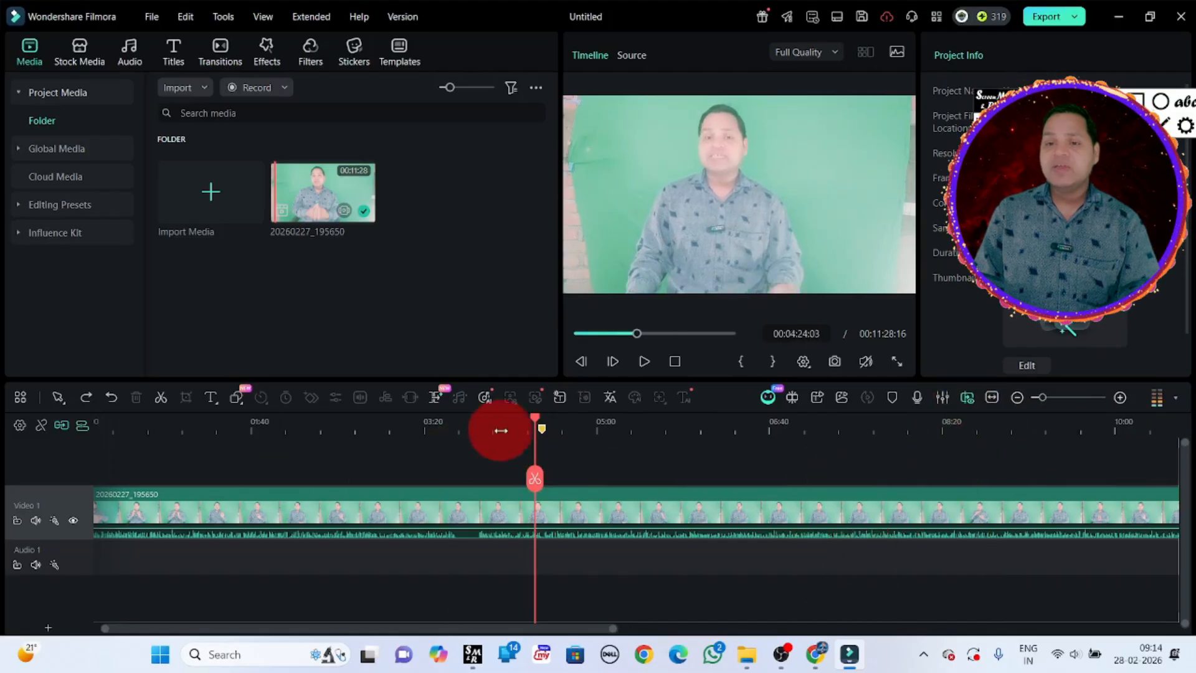
{"action": "left_click_drag", "start_coordinate": [534, 416], "coordinate": [72, 453]}
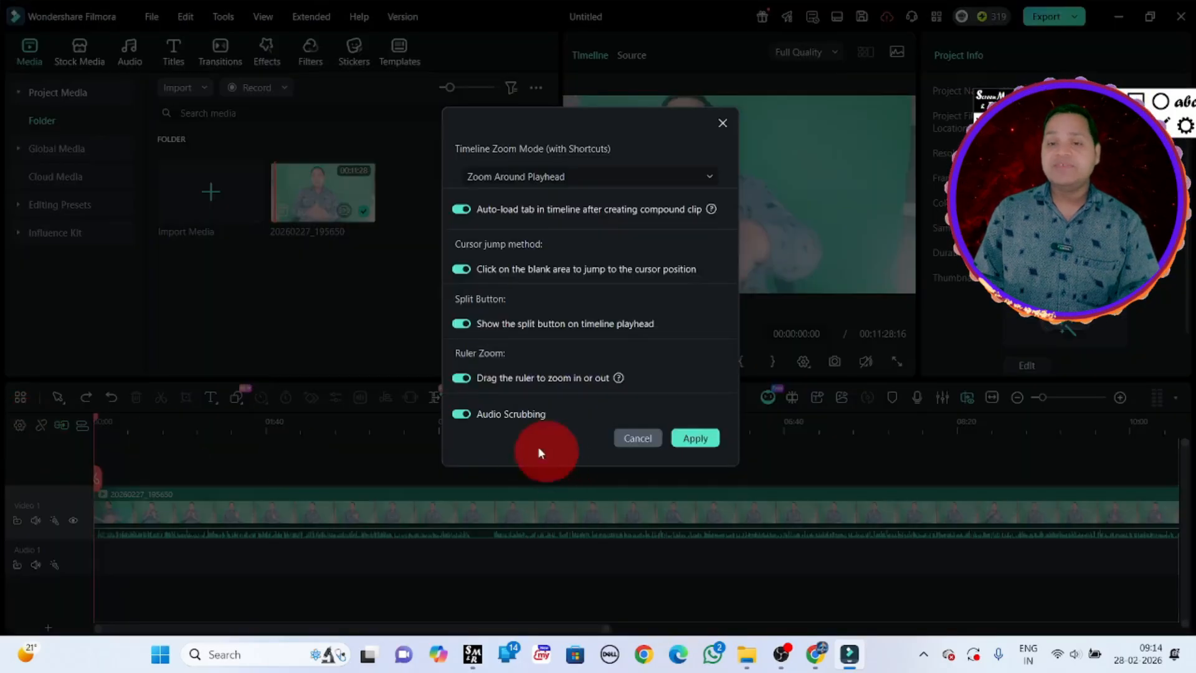
{"action": "left_click", "coordinate": [484, 209]}
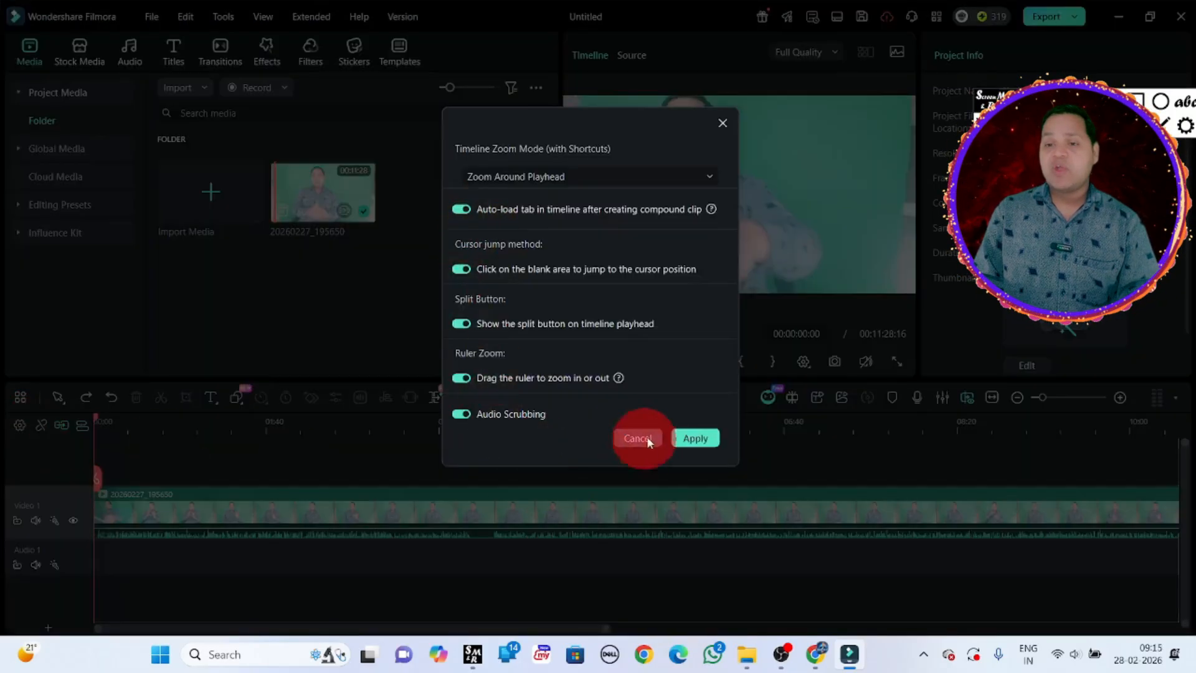
{"action": "left_click", "coordinate": [696, 438]}
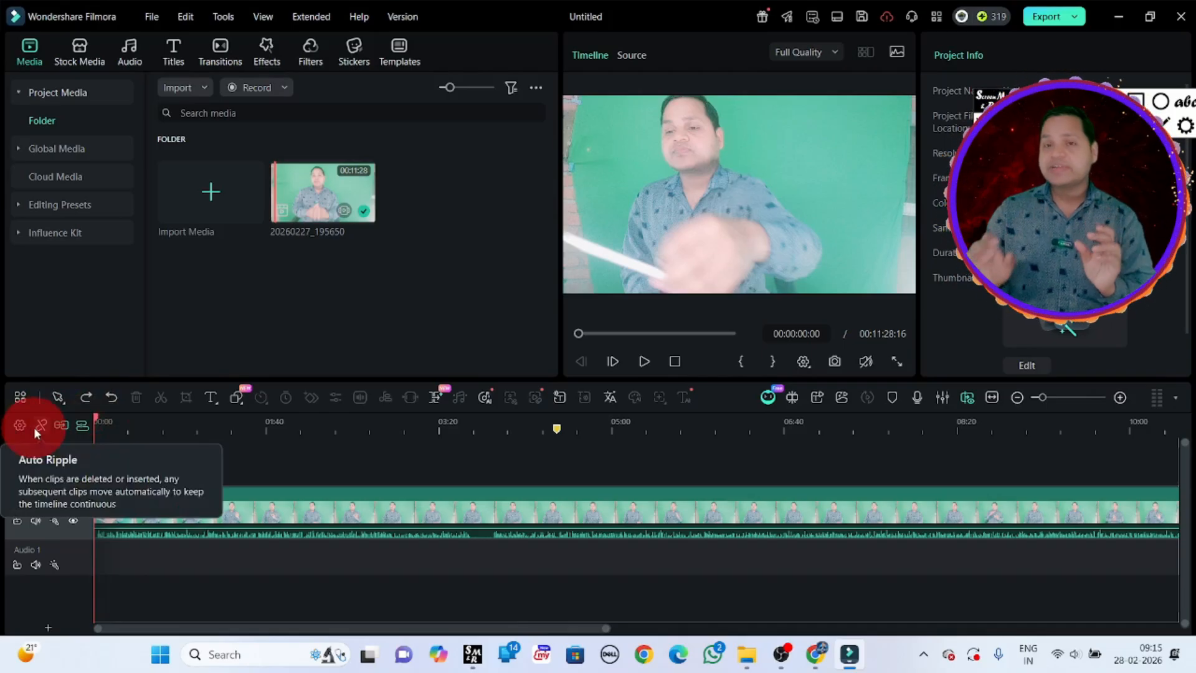
- Split the Video 1 clip at 00:03:12:23 and again at 00:04:19:16 with the playhead's split control
{"action": "left_click_drag", "start_coordinate": [100, 420], "coordinate": [427, 478]}
{"action": "left_click", "coordinate": [428, 478]}
{"action": "left_click_drag", "start_coordinate": [427, 416], "coordinate": [542, 489]}
{"action": "left_click", "coordinate": [542, 485]}
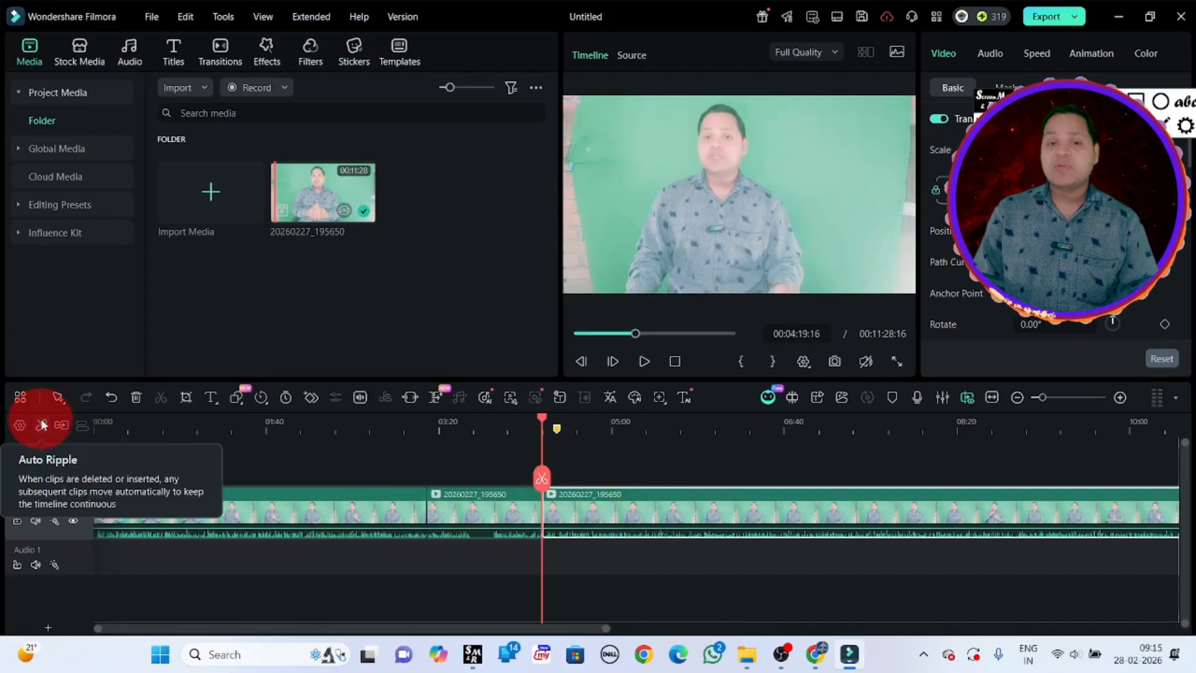
- Delete the middle Video 1 clip with Auto Ripple off and undo the deletion
{"action": "left_click", "coordinate": [497, 528]}
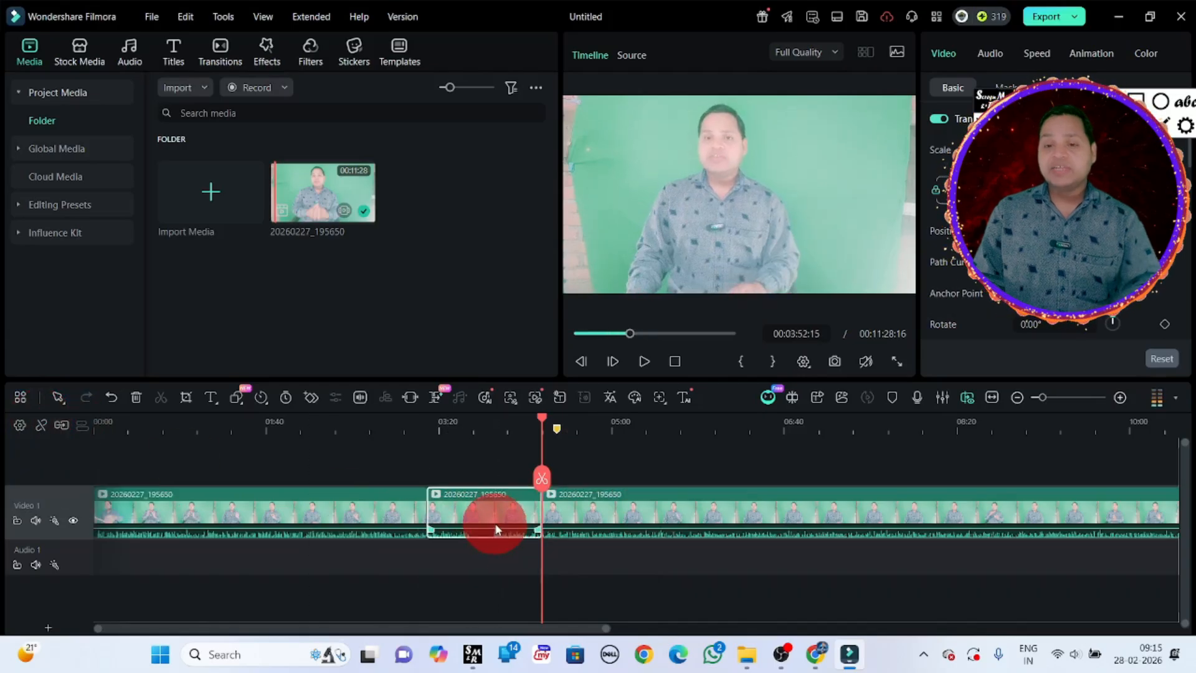
{"action": "key", "text": "Delete"}
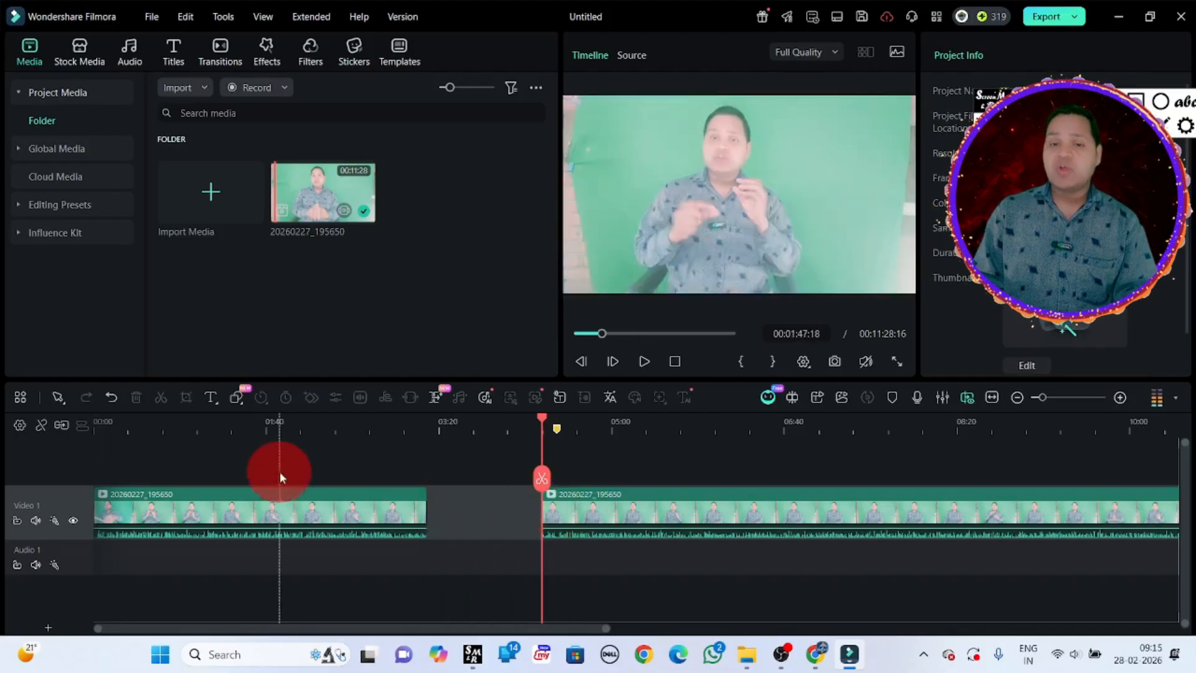
{"action": "key", "text": "ctrl+z"}
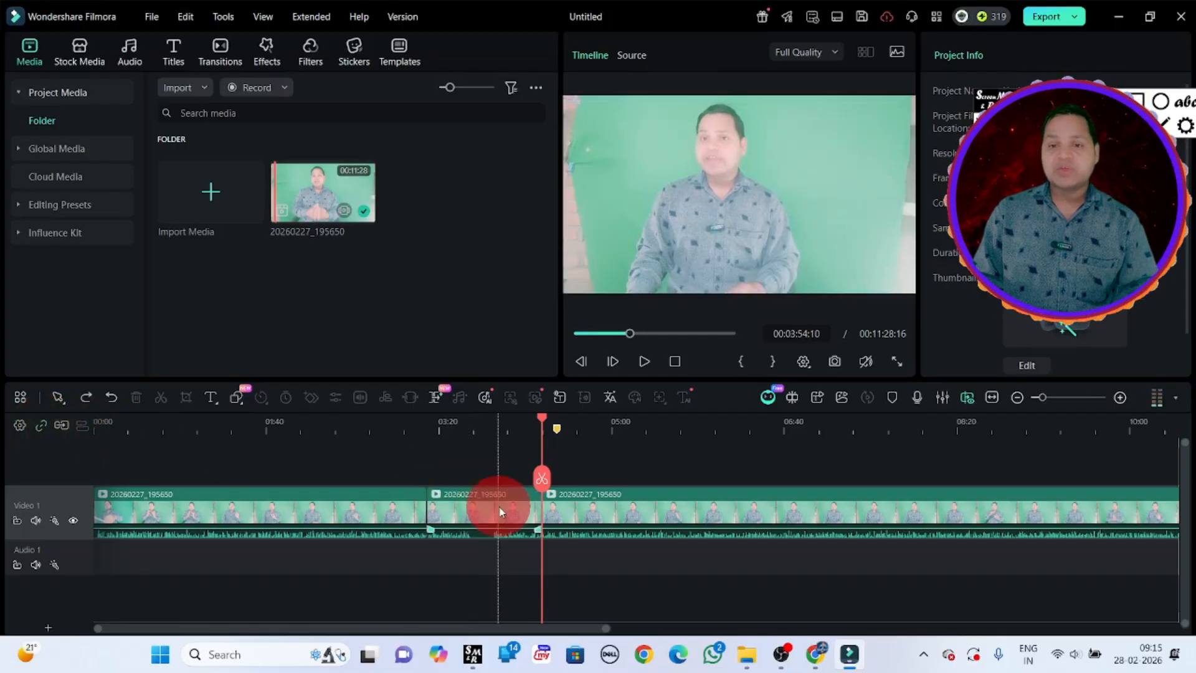
- Delete the middle Video 1 clip with Auto Ripple on and undo the deletion
{"action": "left_click", "coordinate": [520, 520]}
{"action": "key", "text": "shift+Delete"}
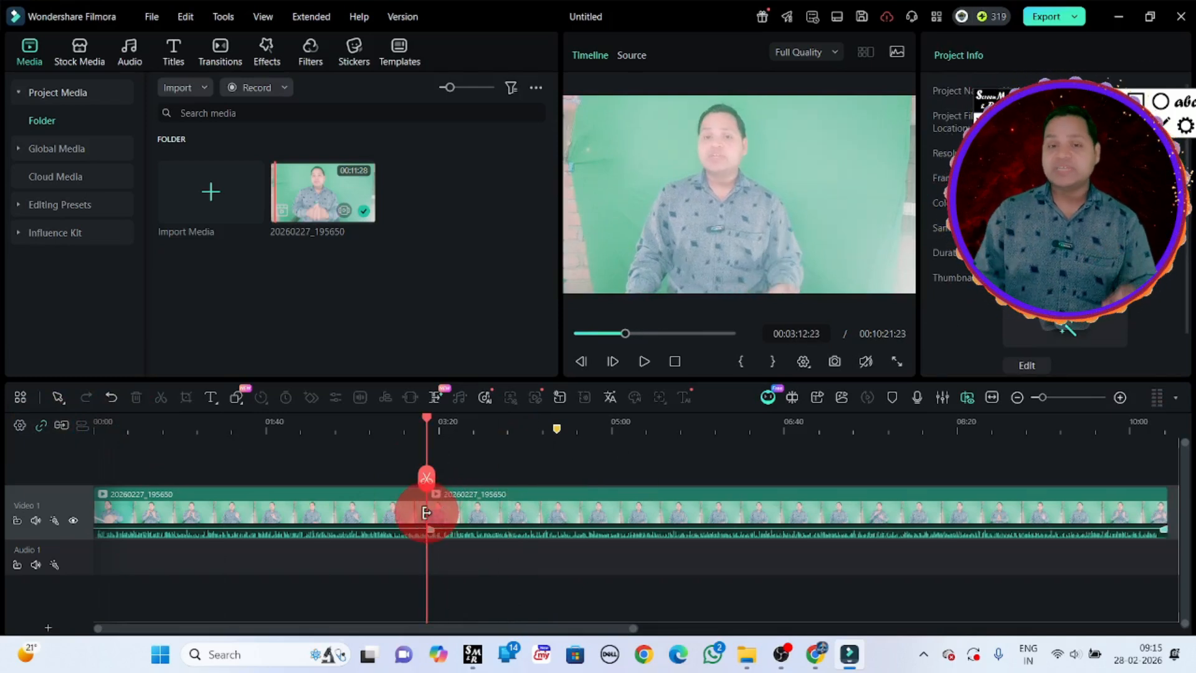
{"action": "key", "text": "ctrl+z"}
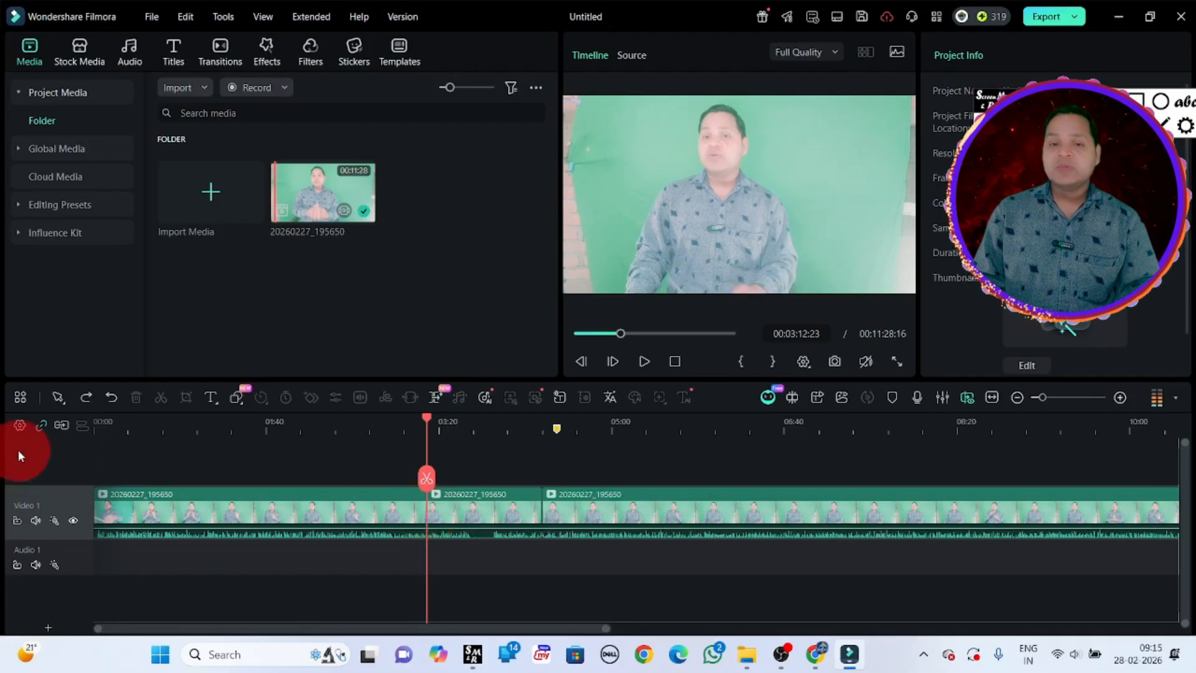
- Switch from Auto Ripple to the magnetic timeline and delete the middle Video 1 clip
{"action": "left_click", "coordinate": [57, 426]}
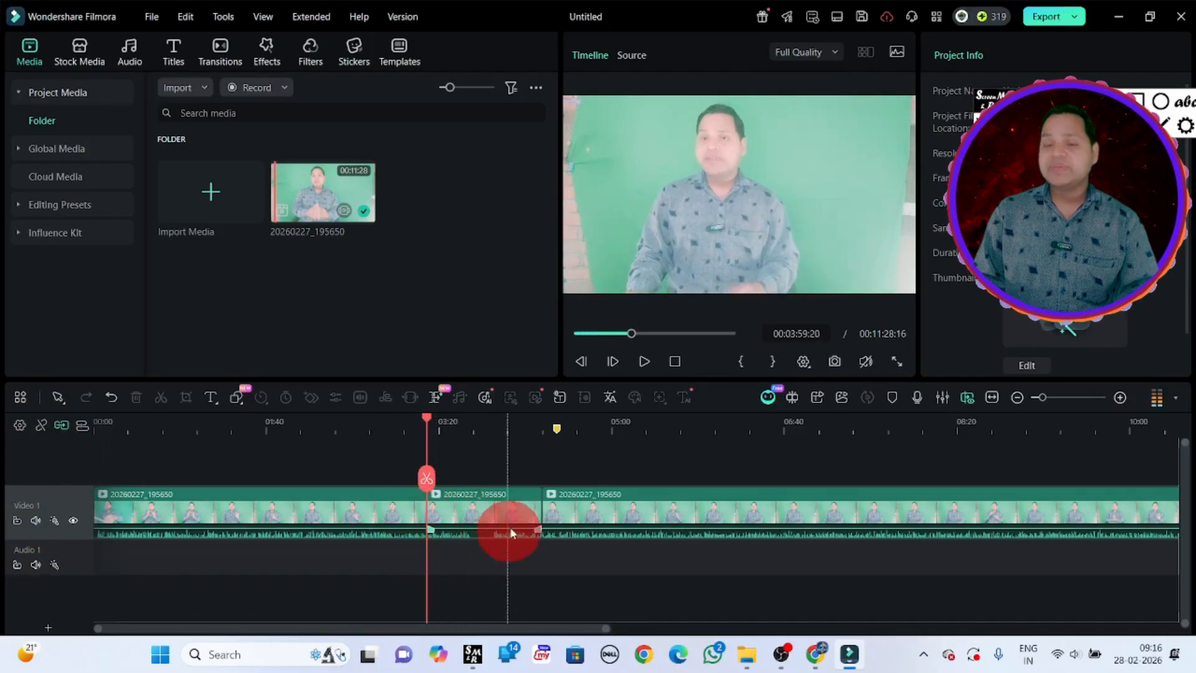
{"action": "left_click", "coordinate": [487, 512]}
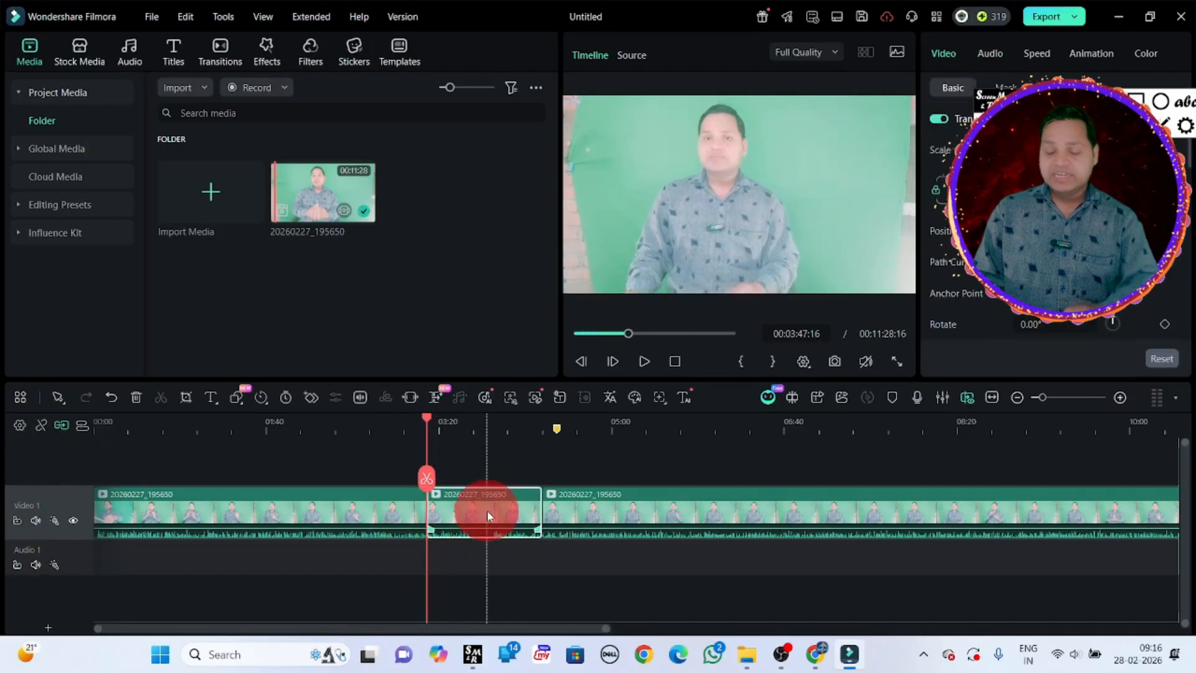
{"action": "key", "text": "Delete"}
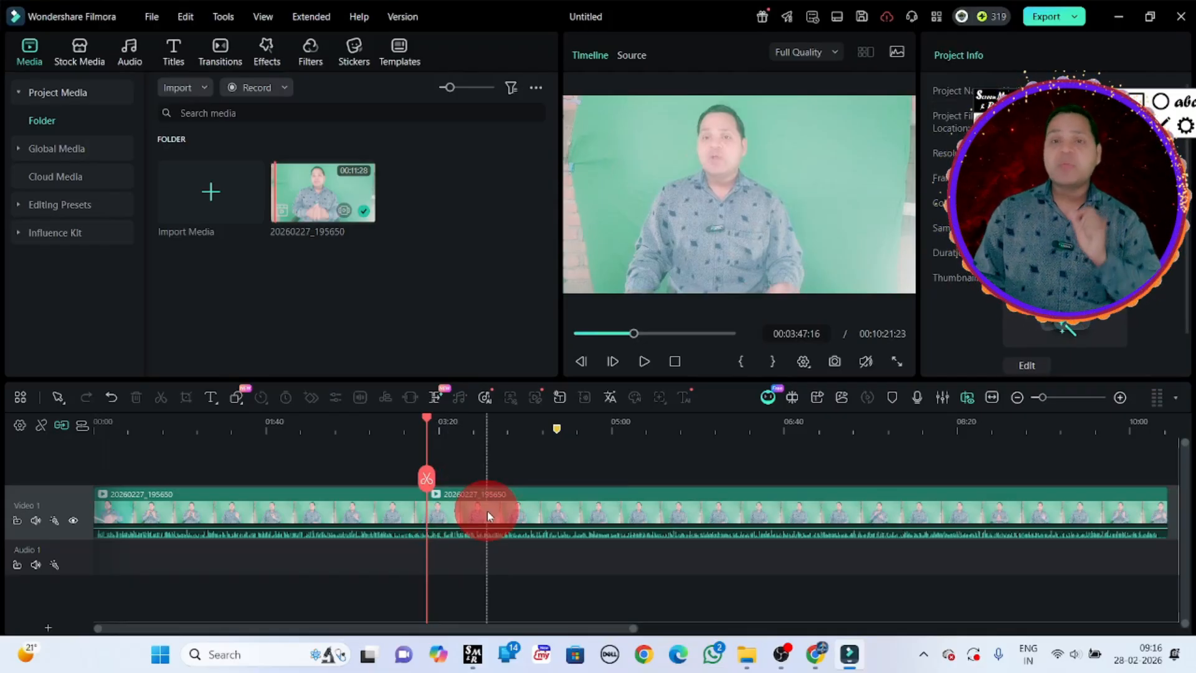
- Try to move the second Video 1 clip later on the track with the magnetic timeline on
{"action": "left_click", "coordinate": [61, 425]}
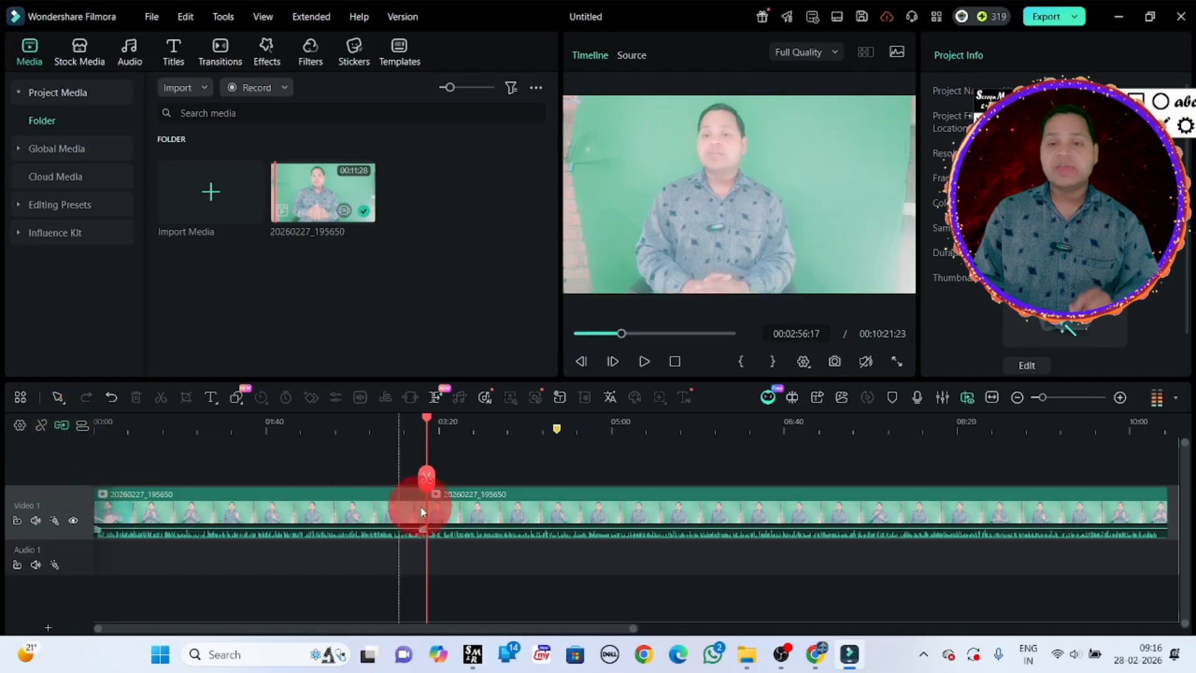
{"action": "left_click_drag", "start_coordinate": [520, 503], "coordinate": [934, 522]}
{"action": "left_click_drag", "start_coordinate": [622, 512], "coordinate": [1038, 529]}
{"action": "left_click_drag", "start_coordinate": [667, 526], "coordinate": [874, 533]}
{"action": "left_click_drag", "start_coordinate": [794, 502], "coordinate": [707, 529]}
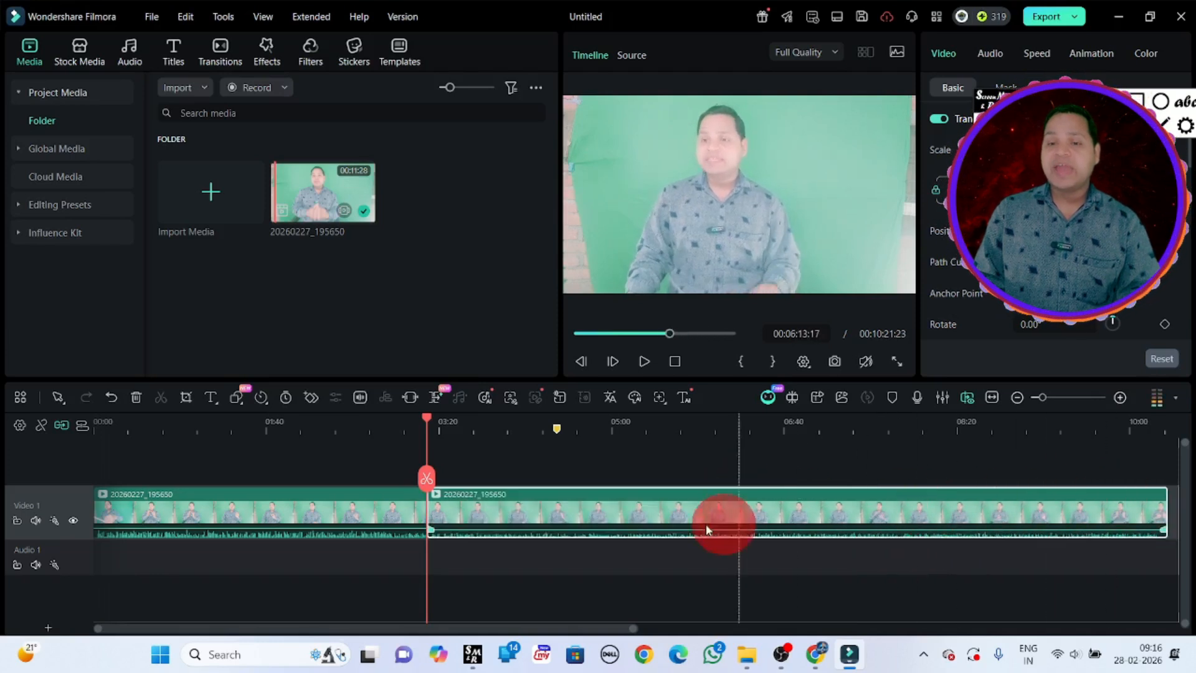
- Switch from the magnetic timeline to Auto Ripple and move the second Video 1 clip to start at about 06:24
{"action": "left_click", "coordinate": [42, 425]}
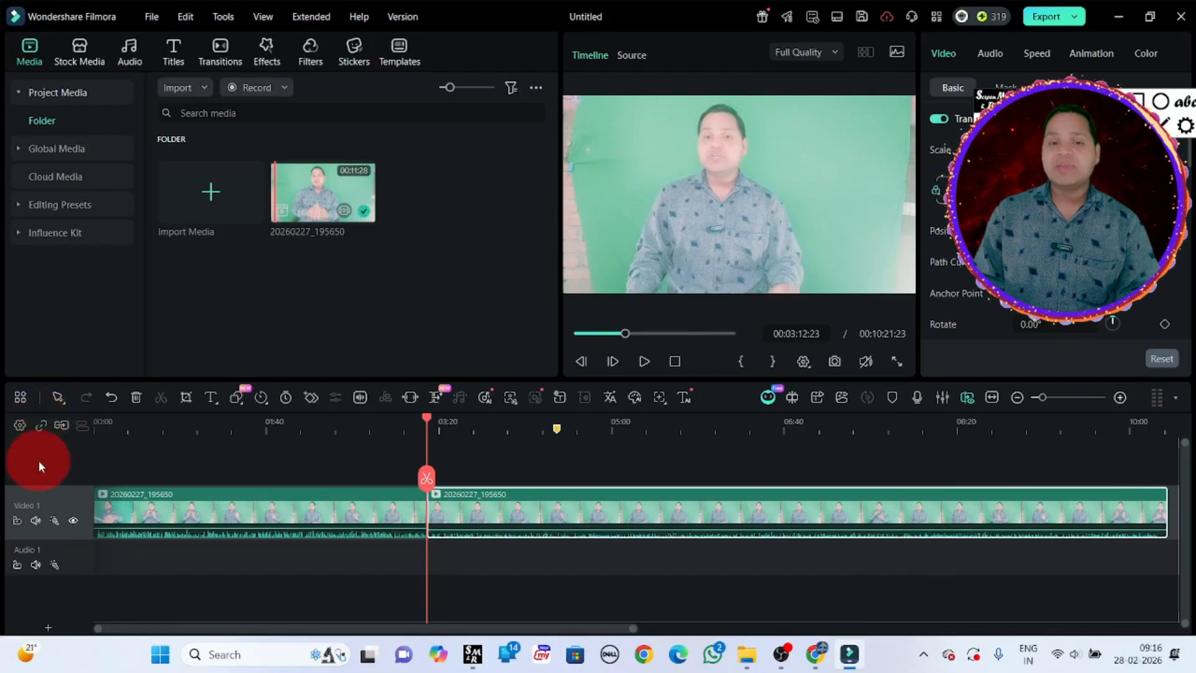
{"action": "left_click_drag", "start_coordinate": [551, 533], "coordinate": [865, 531]}
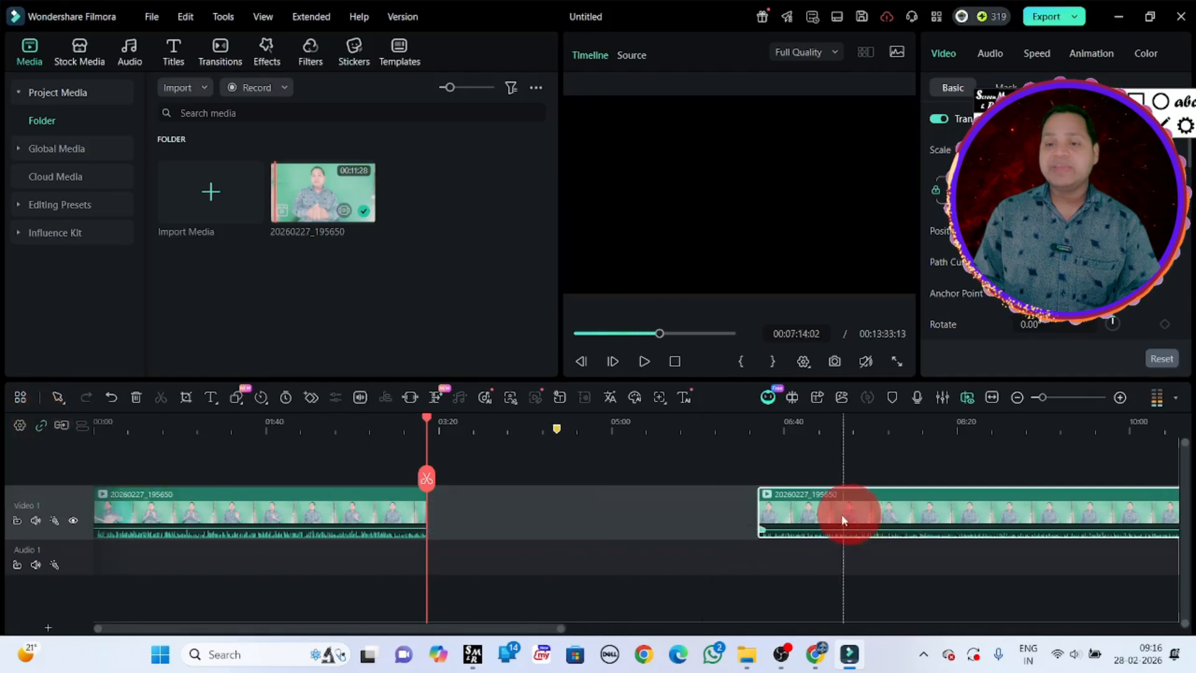
- Turn off Auto Ripple and close the gap between the two Video 1 clips
{"action": "left_click", "coordinate": [39, 422]}
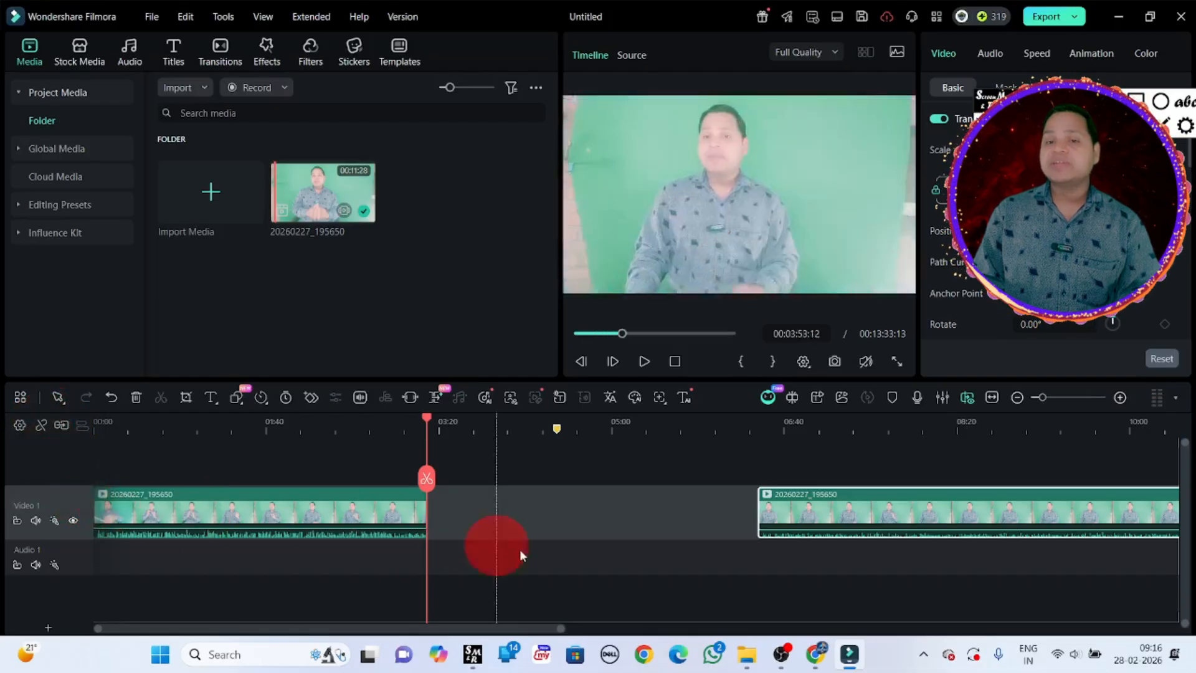
{"action": "left_click", "coordinate": [696, 526]}
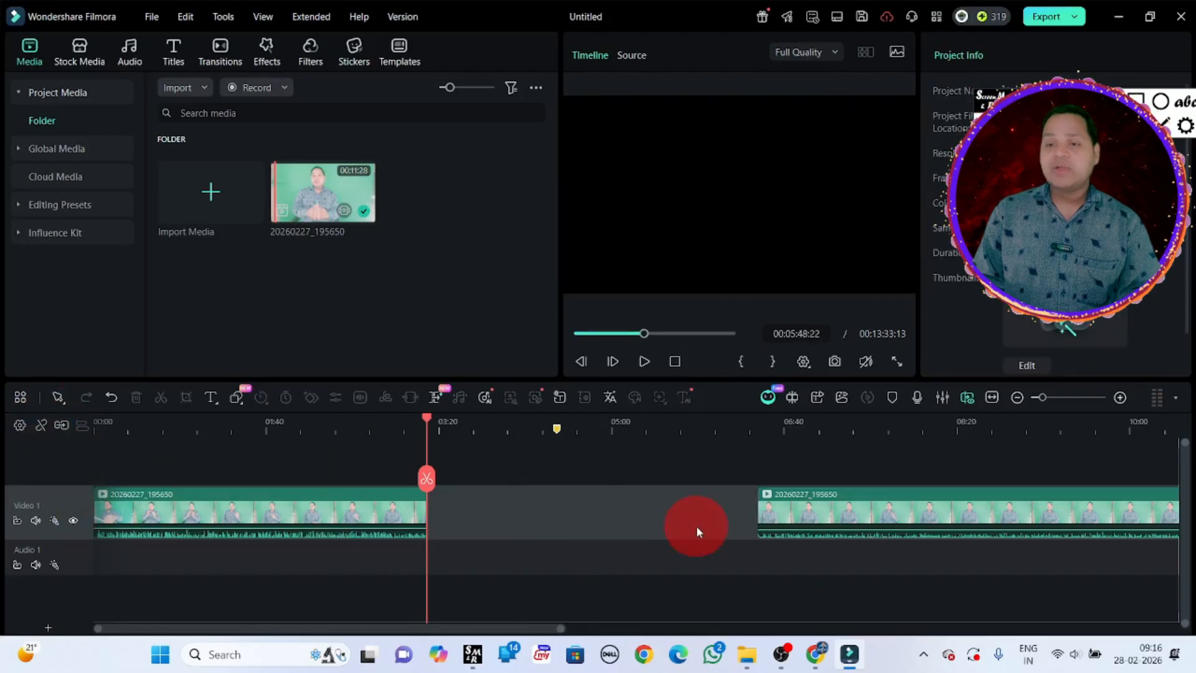
{"action": "left_click", "coordinate": [746, 495]}
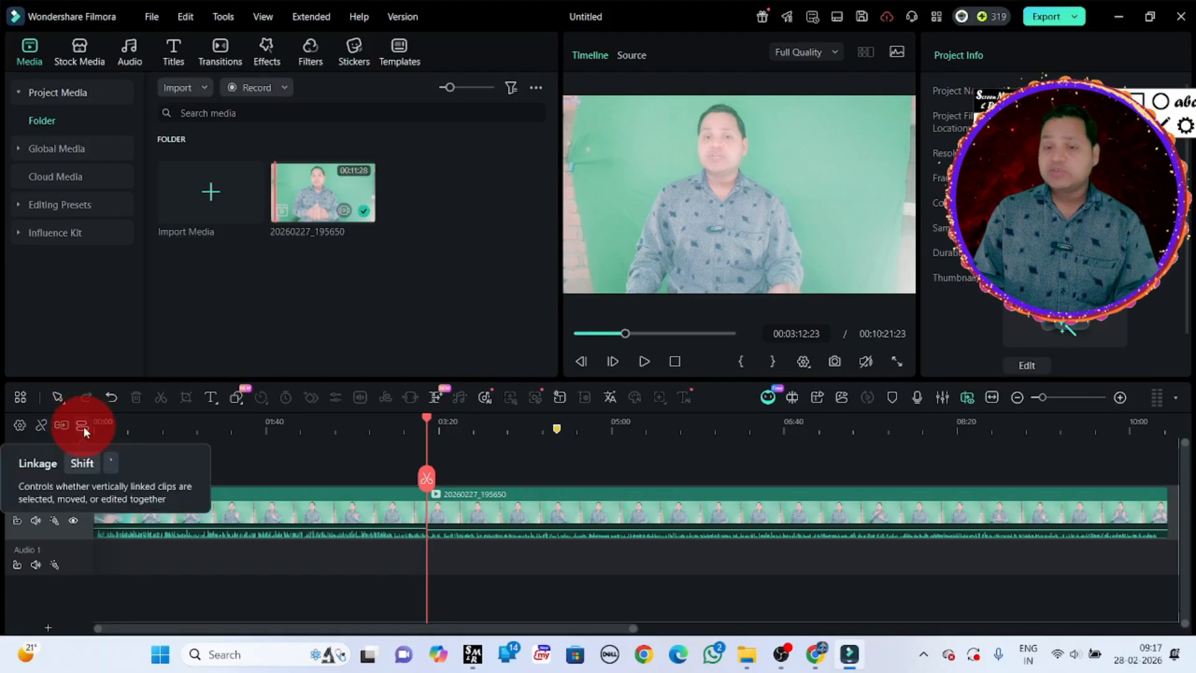
- Split the second Video 1 clip at 00:04:57:24 and place the media clip 20260227_195650 on a new Video 2 track from the playhead
{"action": "left_click_drag", "start_coordinate": [431, 439], "coordinate": [607, 485]}
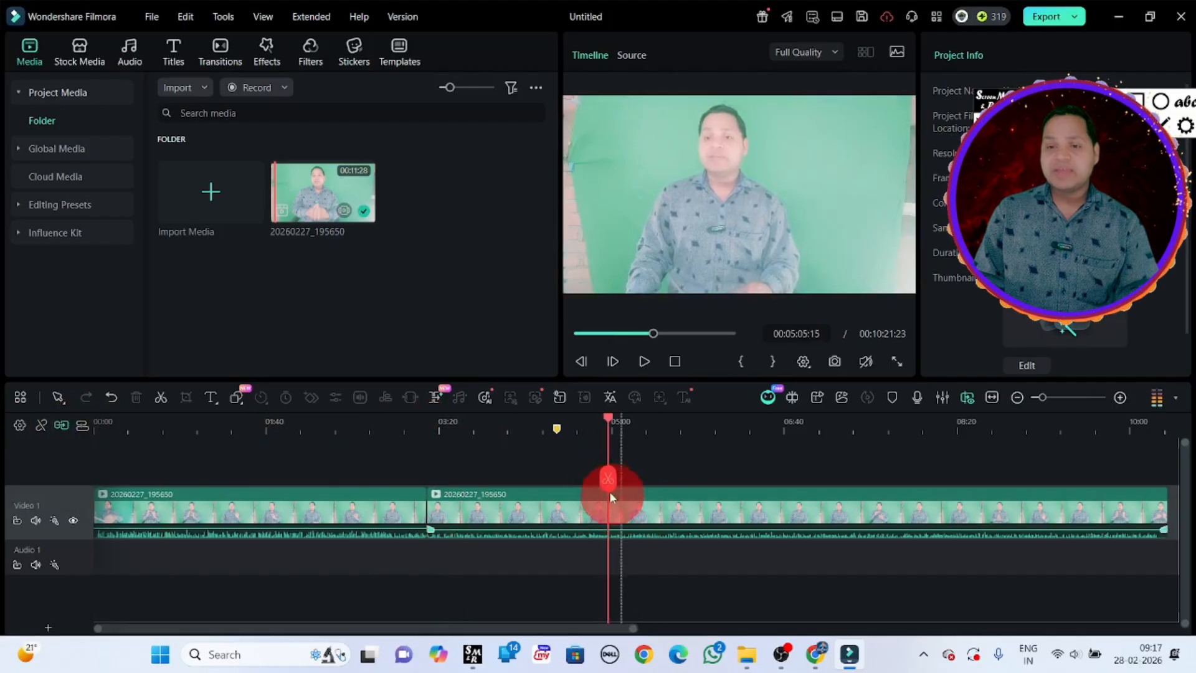
{"action": "left_click", "coordinate": [607, 479]}
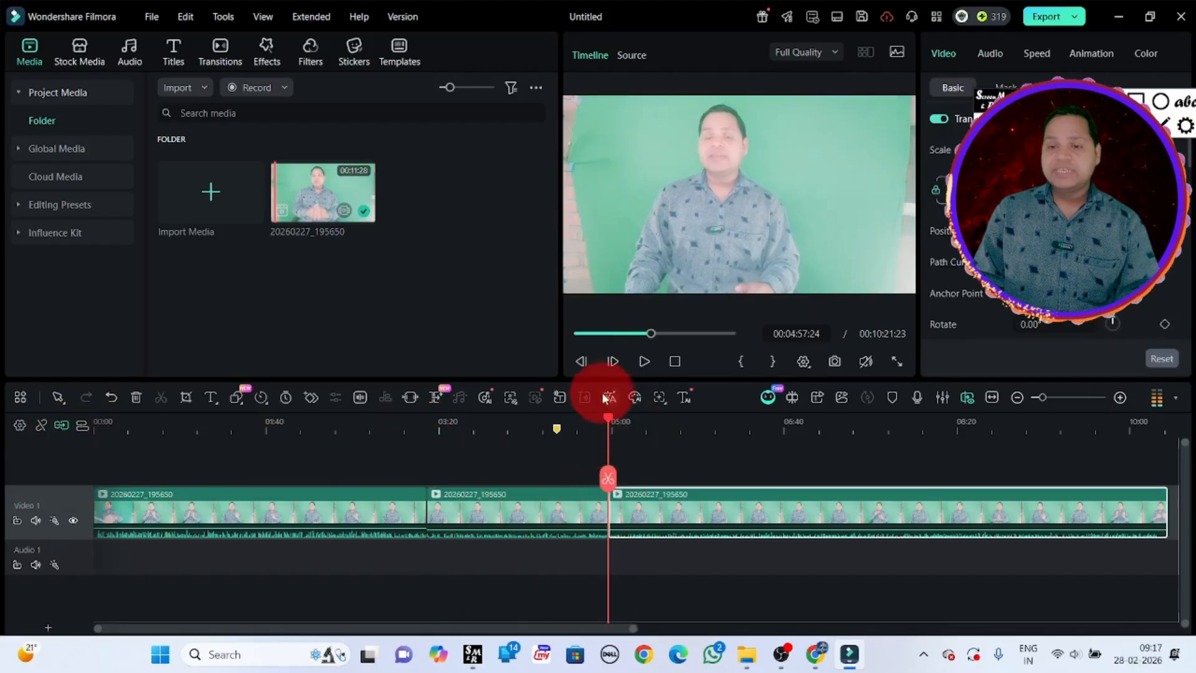
{"action": "left_click_drag", "start_coordinate": [336, 193], "coordinate": [685, 520]}
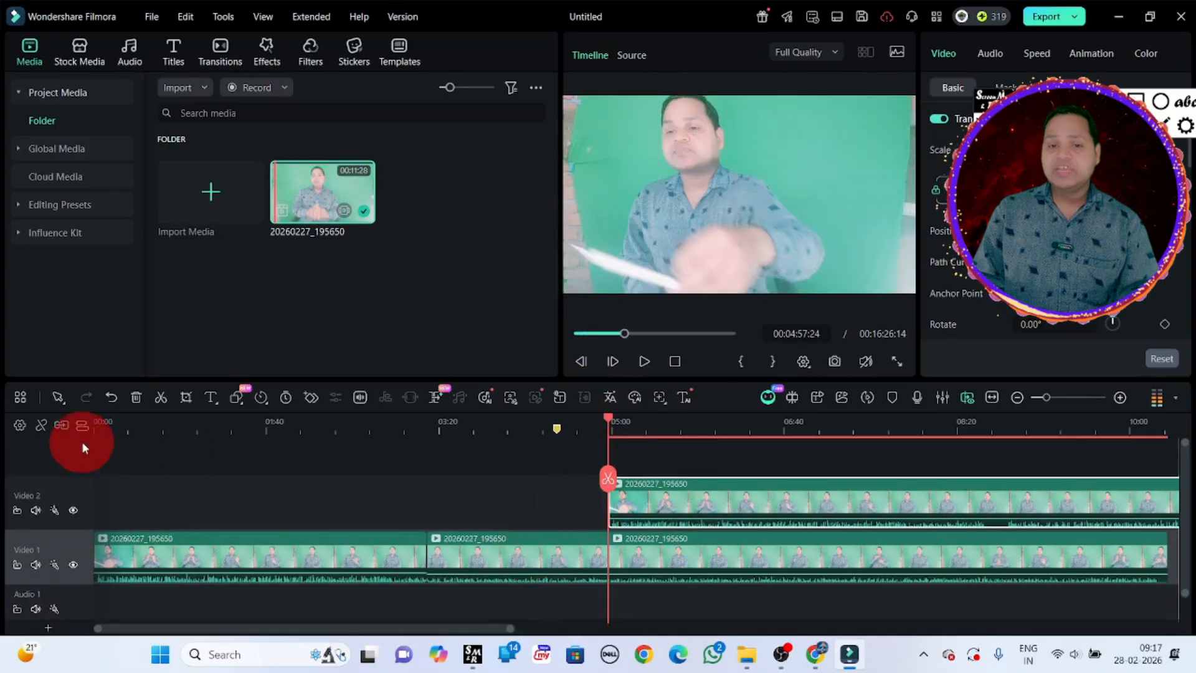
- Delete the middle Video 1 clip beneath the Video 2 track's start and undo the deletion
{"action": "left_click", "coordinate": [509, 556]}
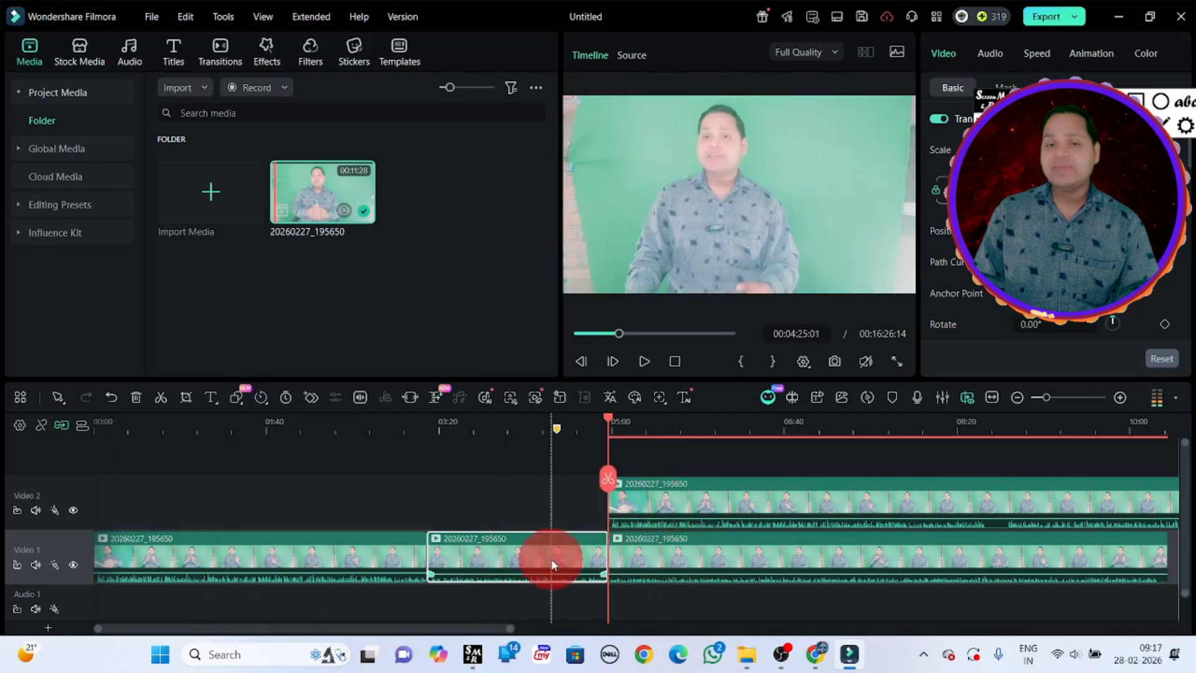
{"action": "key", "text": "Delete"}
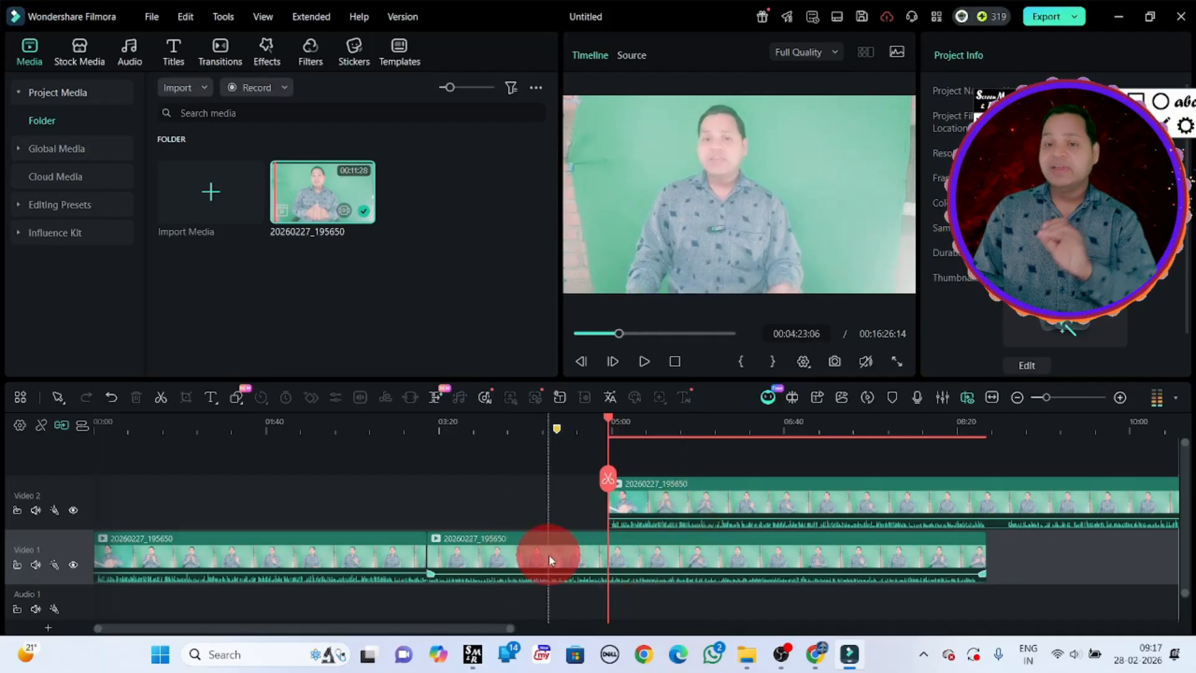
{"action": "key", "text": "ctrl+z"}
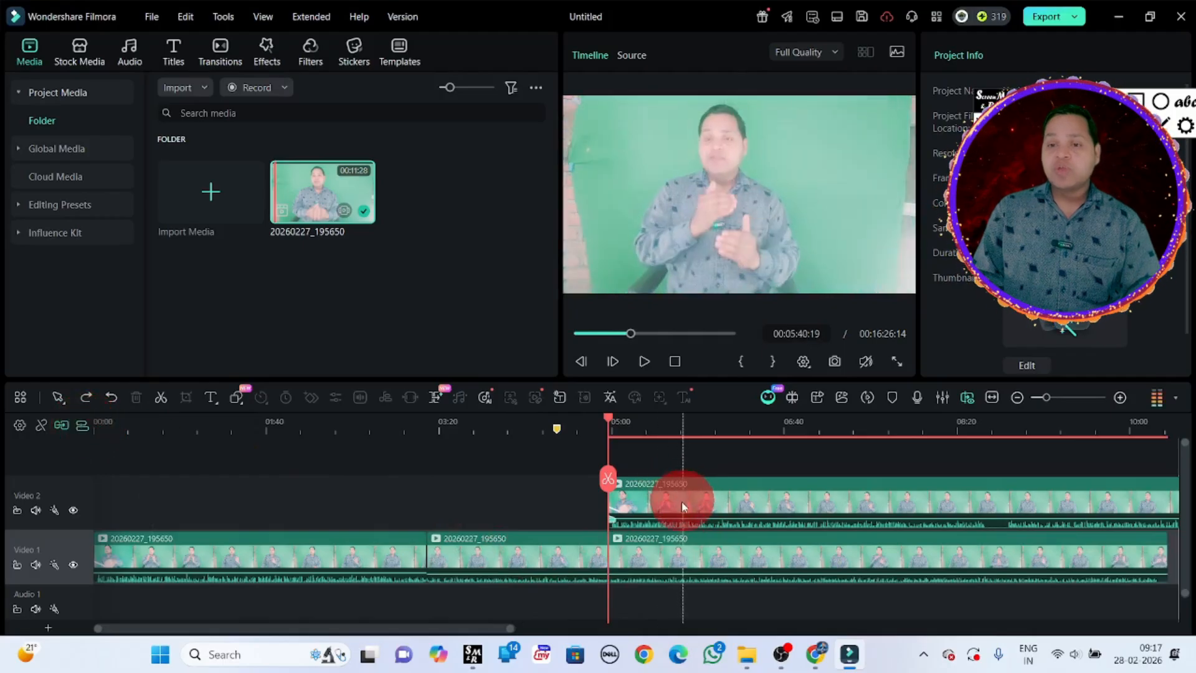
- Delete the middle Video 1 clip together with the Video 2 clip and undo the deletion
{"action": "left_click", "coordinate": [517, 553]}
{"action": "key", "text": "ctrl+z"}
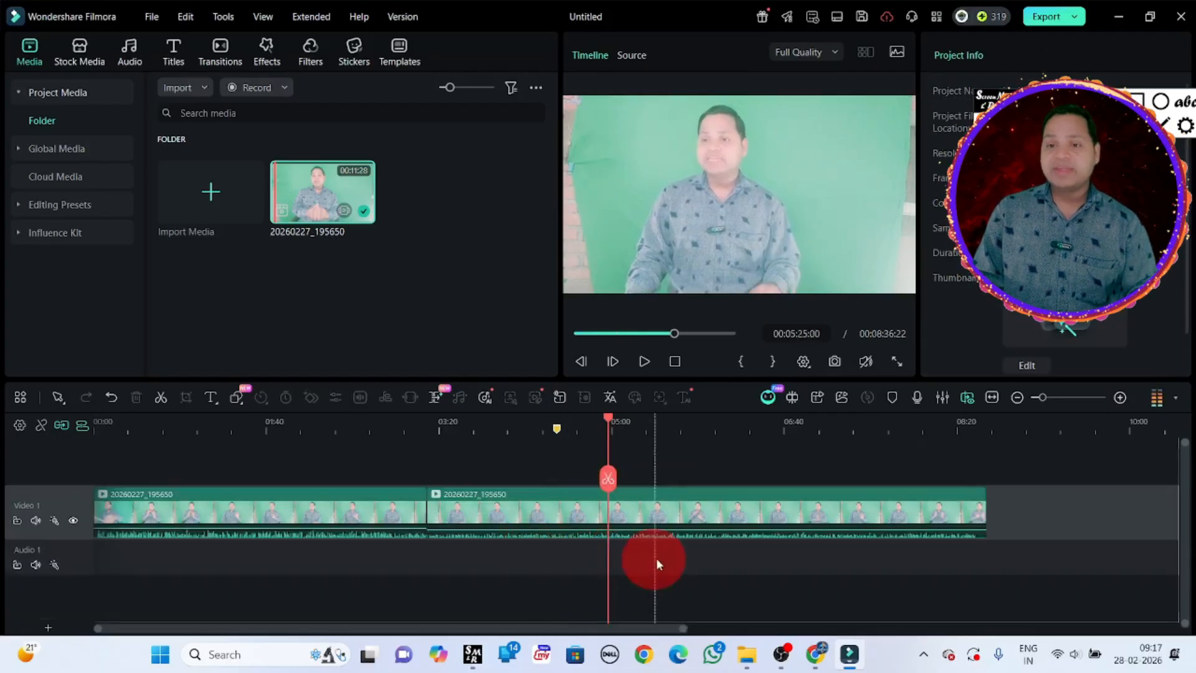
{"action": "key", "text": "ctrl+y"}
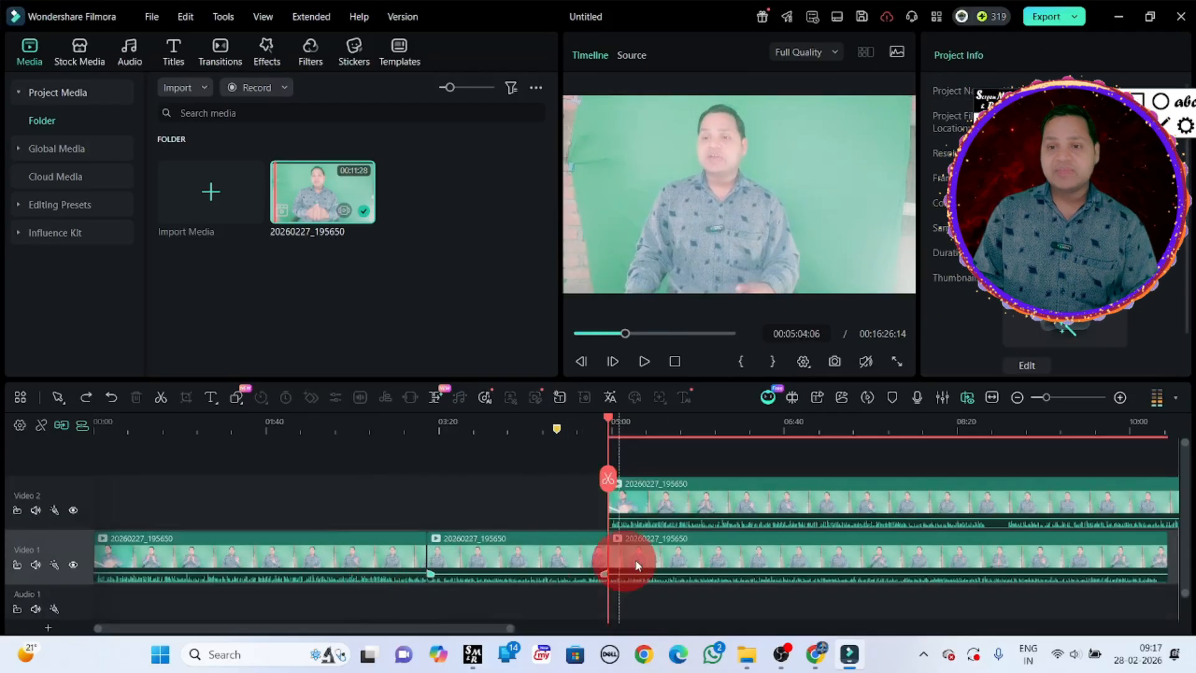
- Repeat the joint deletion of the middle Video 1 and Video 2 clips, move the playhead to 00:03:16:02, and undo the deletion
{"action": "left_click", "coordinate": [548, 553]}
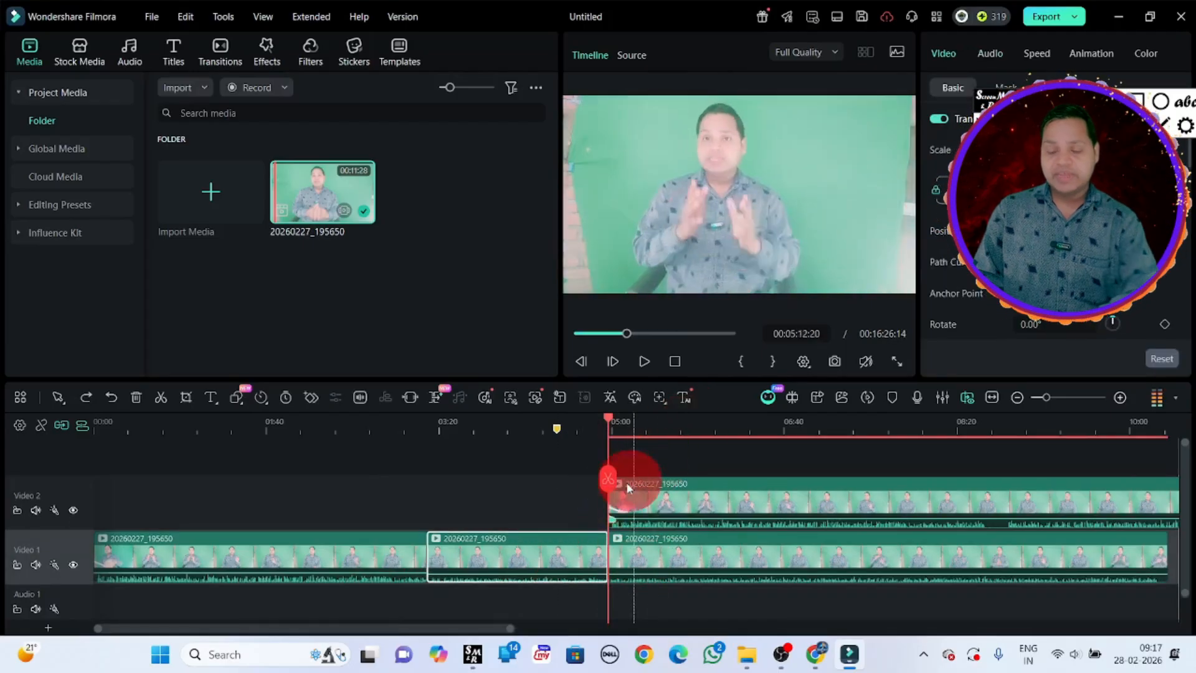
{"action": "key", "text": "ctrl+z"}
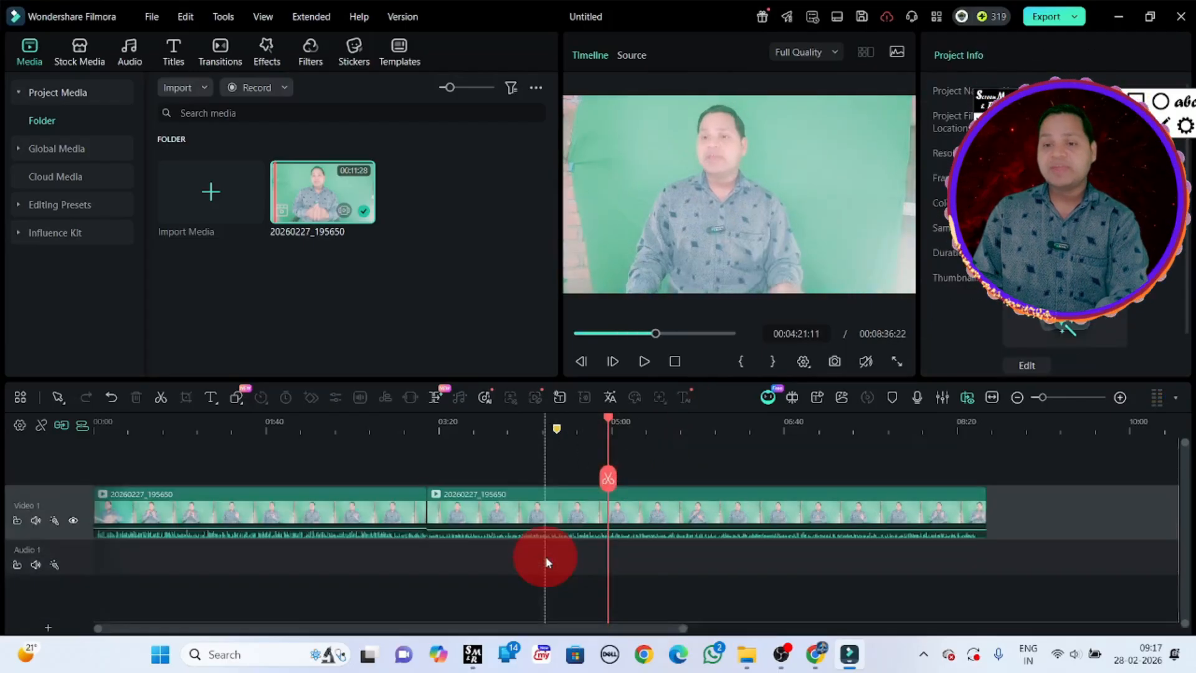
{"action": "left_click_drag", "start_coordinate": [610, 429], "coordinate": [498, 501]}
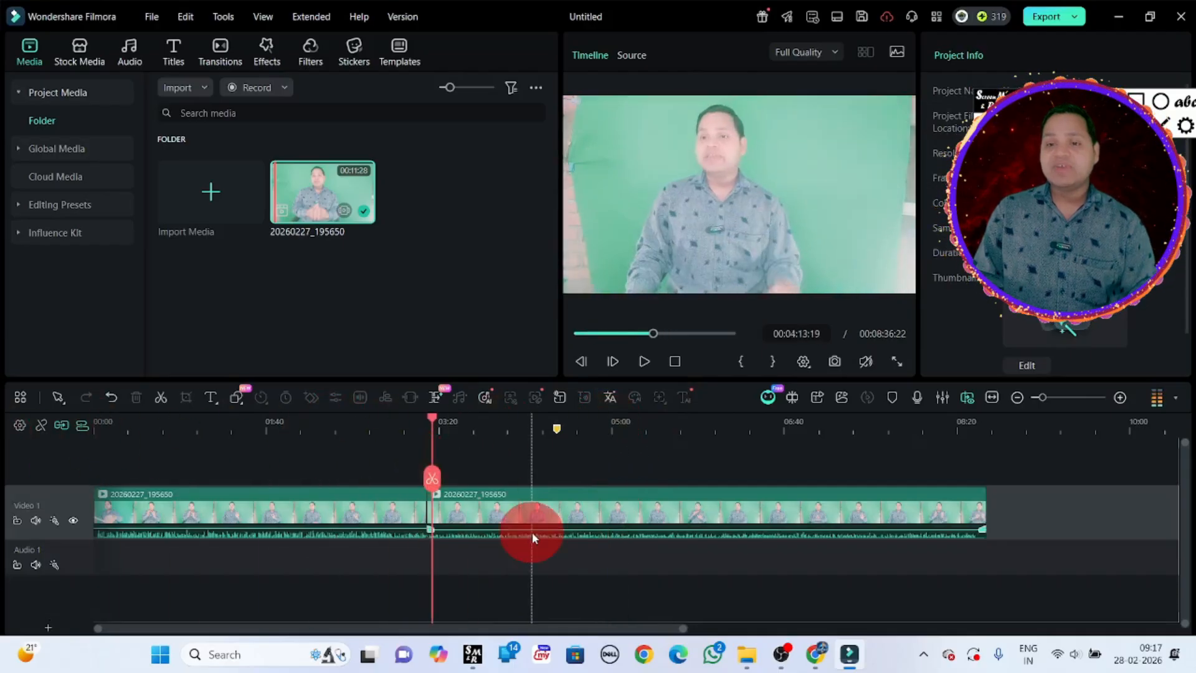
{"action": "key", "text": "ctrl+y"}
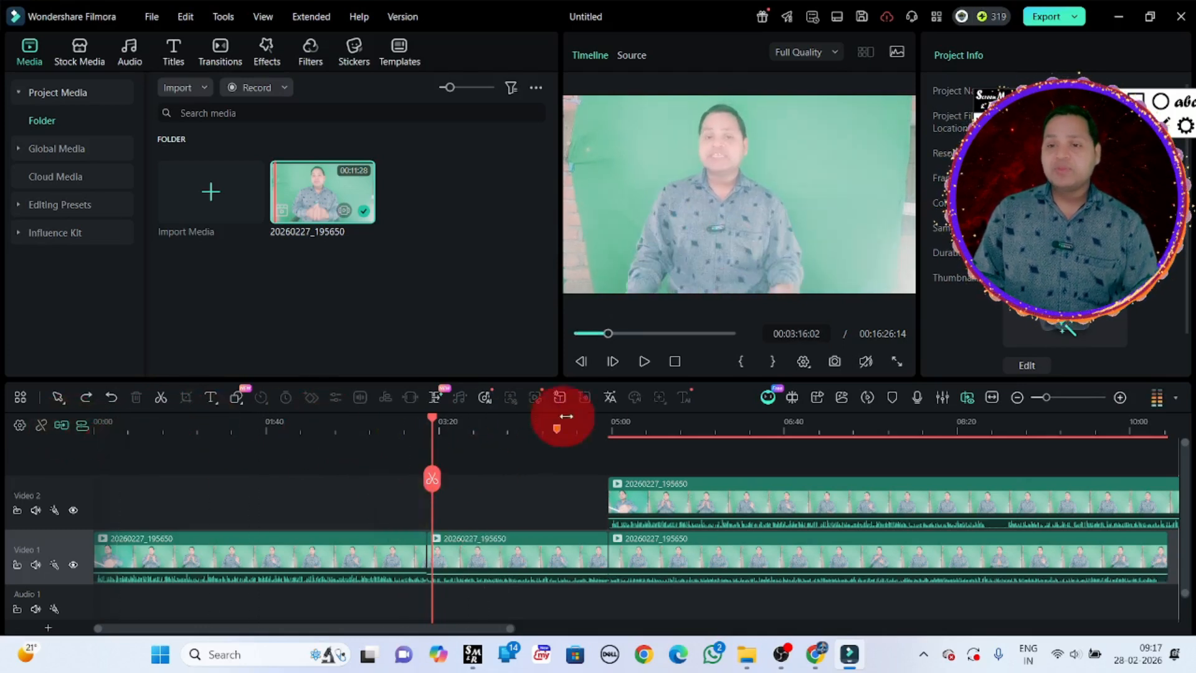
- Delete the clip on the Video 2 track and select the last clip on Video 1
{"action": "left_click", "coordinate": [792, 397]}
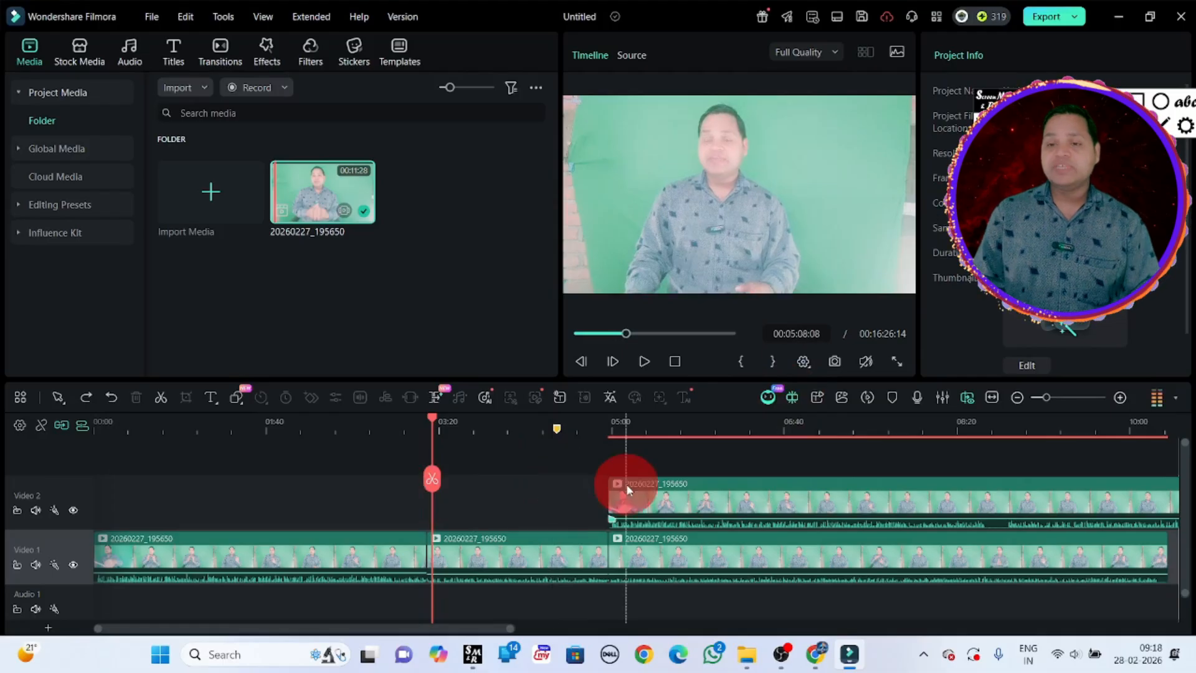
{"action": "left_click", "coordinate": [641, 495]}
{"action": "left_click_drag", "start_coordinate": [642, 498], "coordinate": [769, 521]}
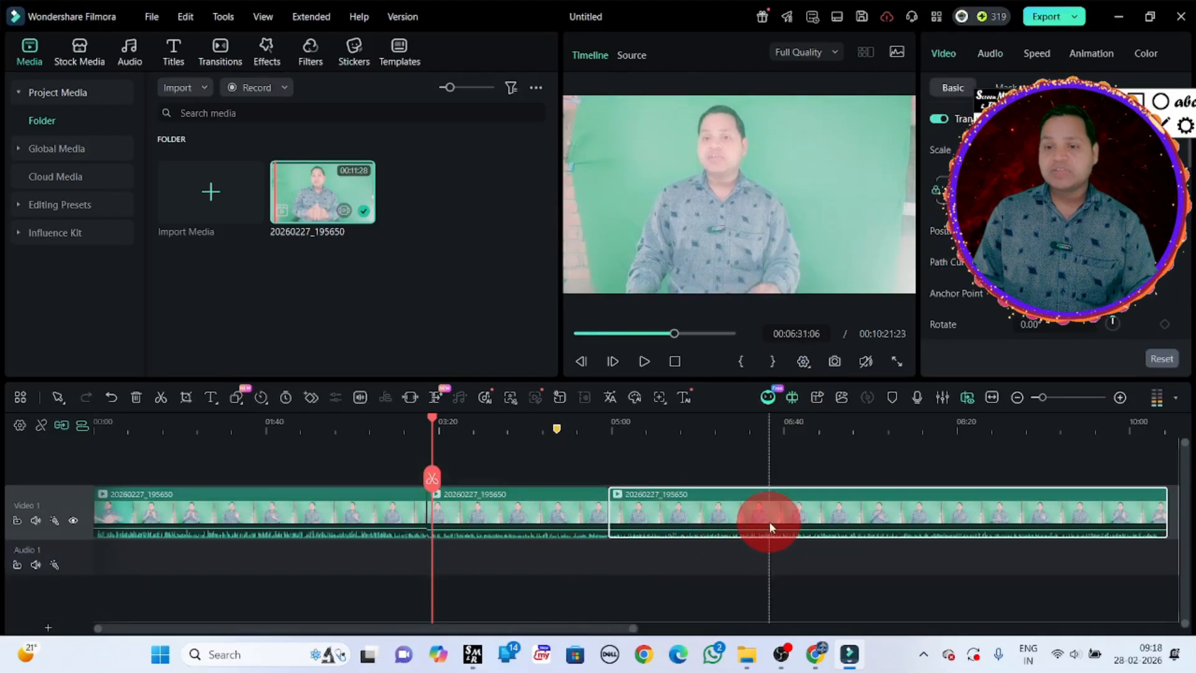
- Enable clip linkage with Auto Ripple and the magnetic timeline off, and shift the last Video 1 clip slightly along its track
{"action": "left_click", "coordinate": [40, 423]}
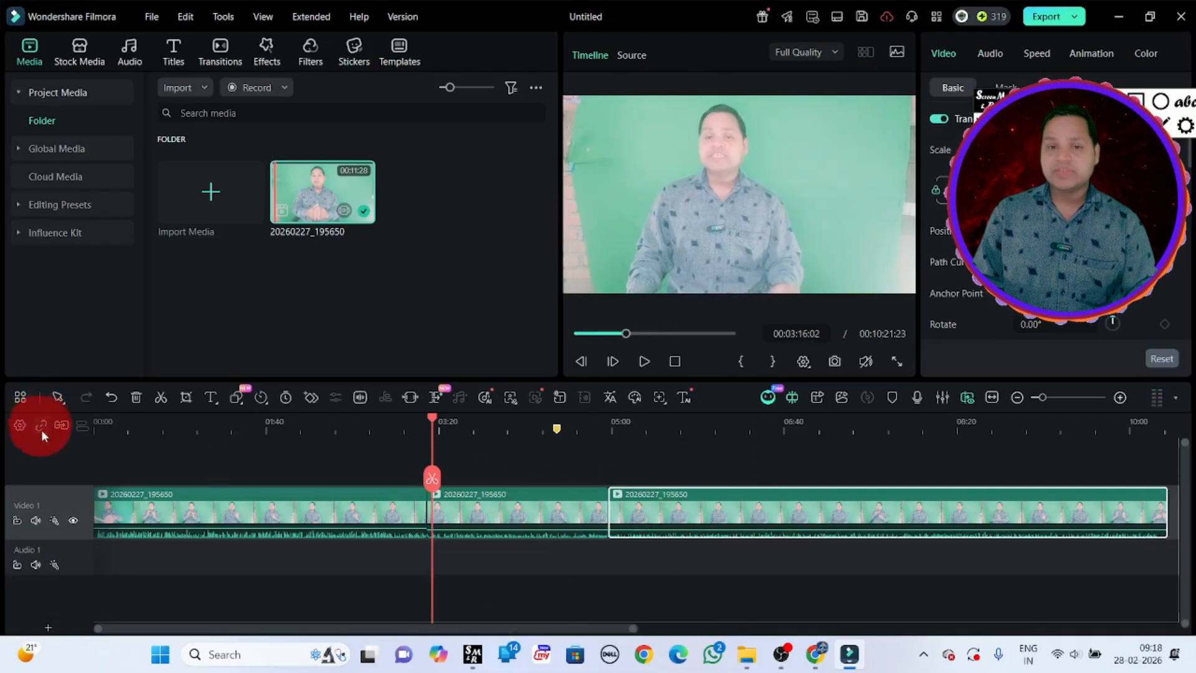
{"action": "mouse_move", "coordinate": [750, 518]}
{"action": "left_mouse_down"}
{"action": "mouse_move", "coordinate": [889, 531]}
{"action": "mouse_move", "coordinate": [872, 513]}
{"action": "mouse_move", "coordinate": [821, 533]}
{"action": "mouse_move", "coordinate": [770, 523]}
{"action": "left_mouse_up"}
{"action": "left_click_drag", "start_coordinate": [745, 499], "coordinate": [688, 519]}
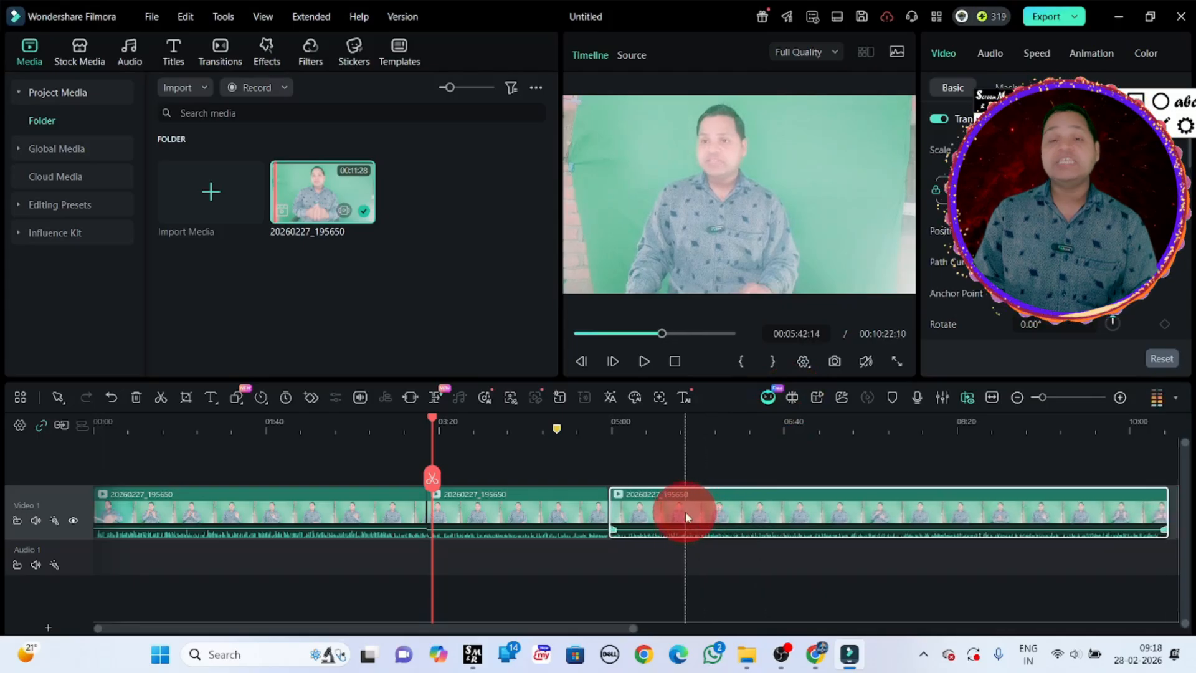
- Place the playhead at about 00:03:13:00 beside the first cut and nudge the second Video 1 clip against the first one
{"action": "left_click_drag", "start_coordinate": [1043, 400], "coordinate": [1089, 419]}
{"action": "left_click_drag", "start_coordinate": [629, 416], "coordinate": [269, 430]}
{"action": "mouse_move", "coordinate": [361, 526]}
{"action": "left_mouse_down"}
{"action": "mouse_move", "coordinate": [395, 532]}
{"action": "mouse_move", "coordinate": [380, 518]}
{"action": "mouse_move", "coordinate": [356, 526]}
{"action": "left_mouse_up"}
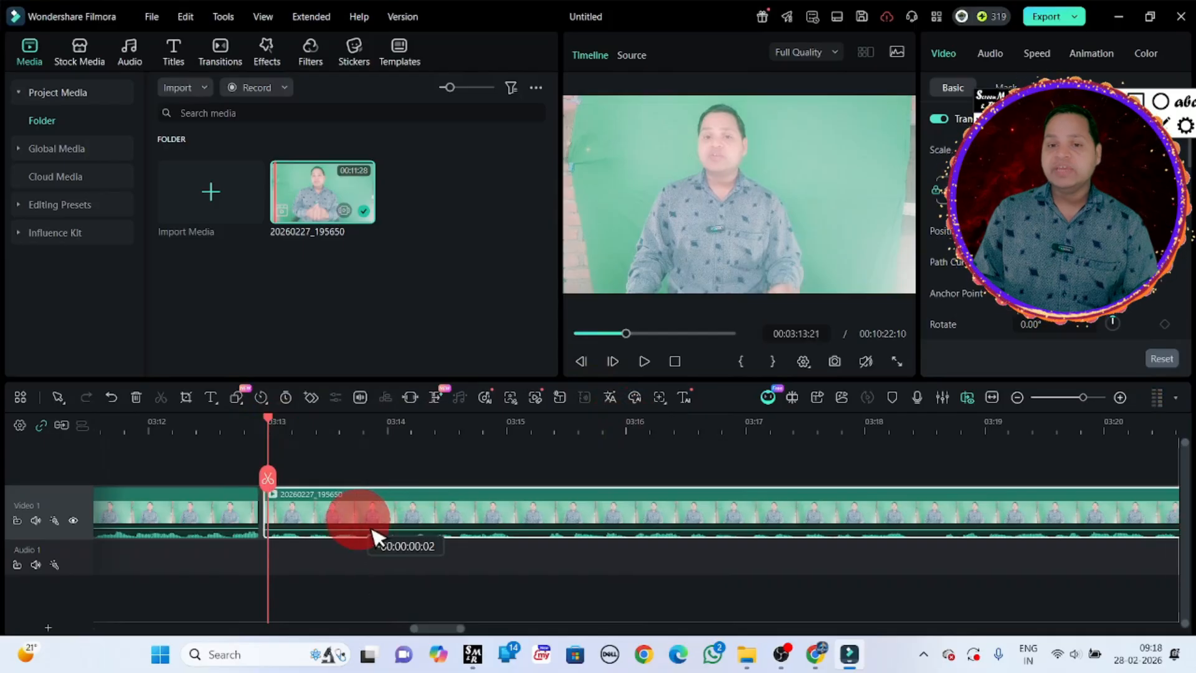
- Move the second Video 1 clip away with snapping off to leave a gap, and snap it back against the first clip
{"action": "left_click", "coordinate": [793, 397]}
{"action": "left_click_drag", "start_coordinate": [449, 507], "coordinate": [536, 548]}
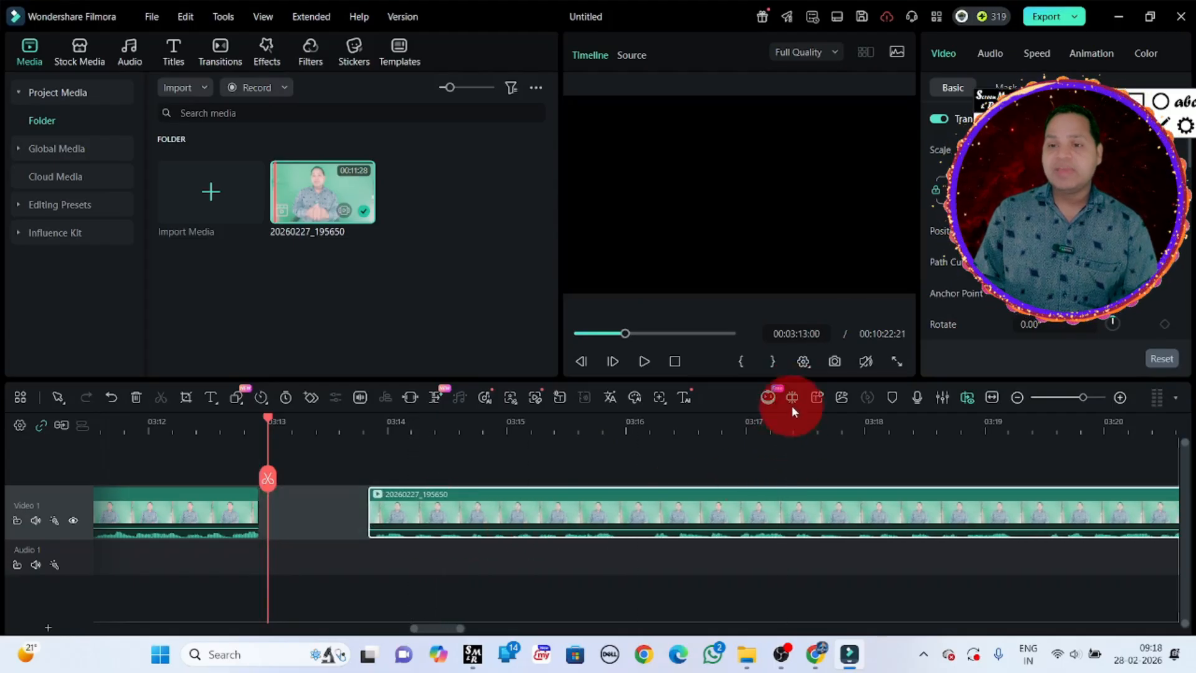
{"action": "left_click_drag", "start_coordinate": [584, 498], "coordinate": [472, 486]}
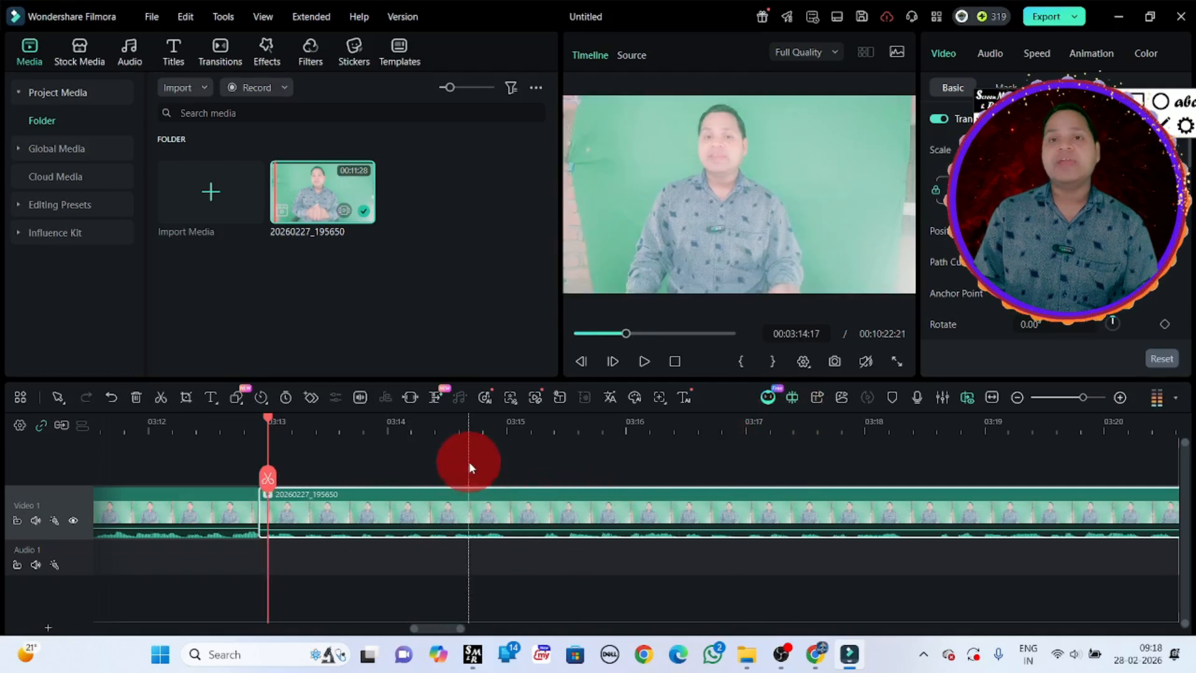
{"action": "left_click", "coordinate": [795, 398]}
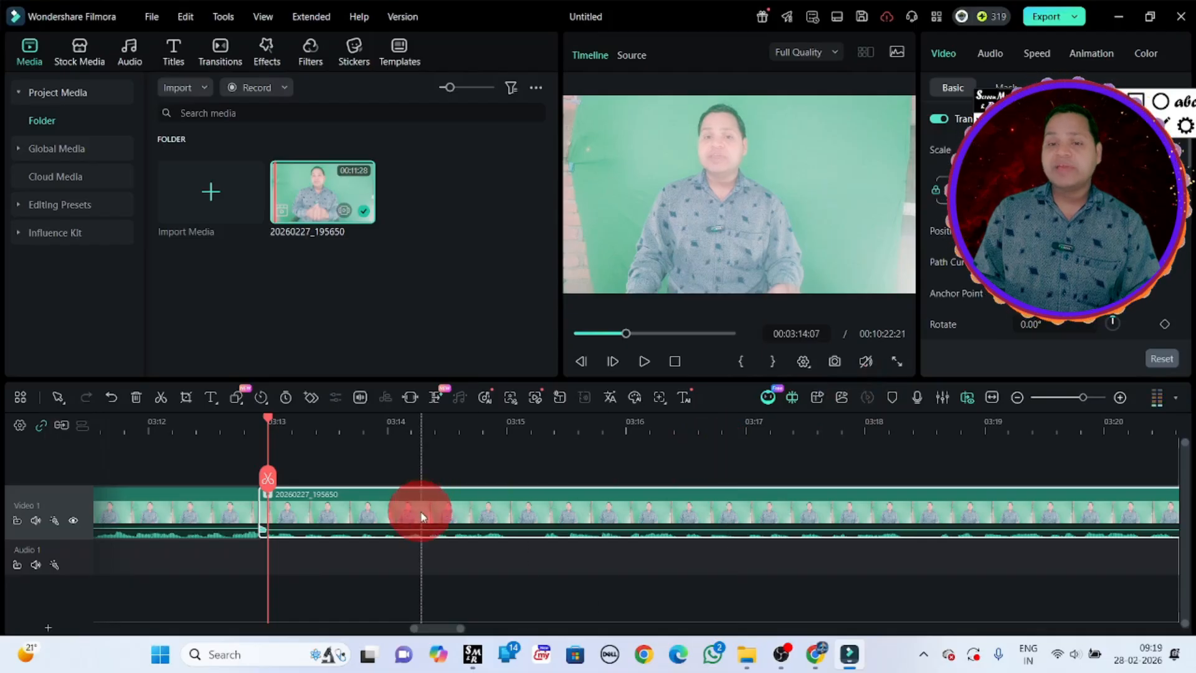
- Place the favorite stock clip "Children Suffering From Summer Heat" on a new Video 2 track above the second Video 1 clip
{"action": "left_click", "coordinate": [69, 47]}
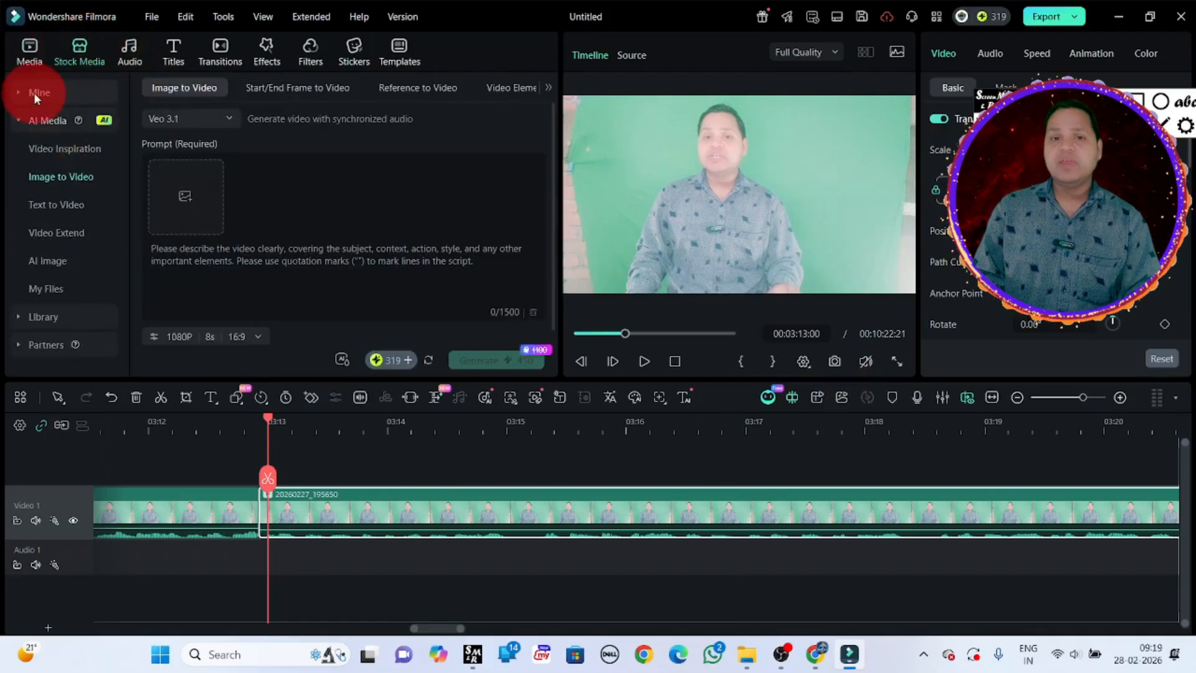
{"action": "left_click", "coordinate": [33, 92]}
{"action": "left_click_drag", "start_coordinate": [206, 222], "coordinate": [569, 533]}
{"action": "left_click_drag", "start_coordinate": [288, 418], "coordinate": [429, 434]}
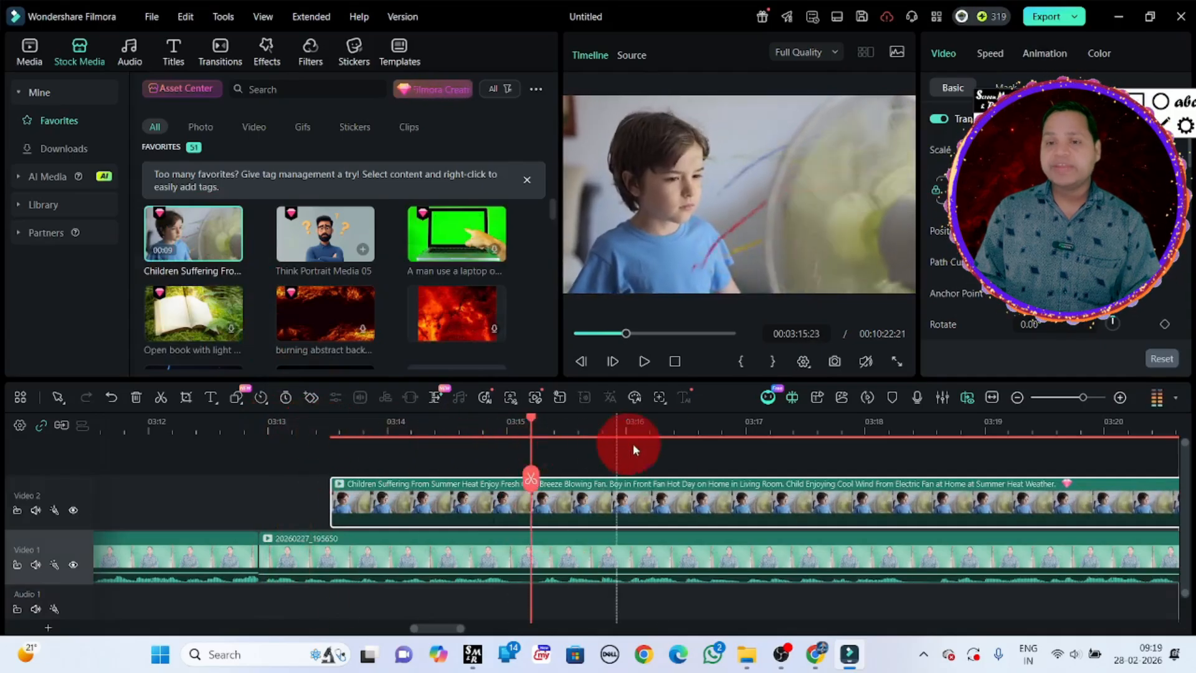
- Render the timeline preview for the section under the stock clip and move the playhead to 00:03:14:03
{"action": "left_click", "coordinate": [1079, 399]}
{"action": "mouse_move", "coordinate": [1079, 398]}
{"action": "left_mouse_down"}
{"action": "mouse_move", "coordinate": [1068, 399]}
{"action": "mouse_move", "coordinate": [1078, 398]}
{"action": "left_mouse_up"}
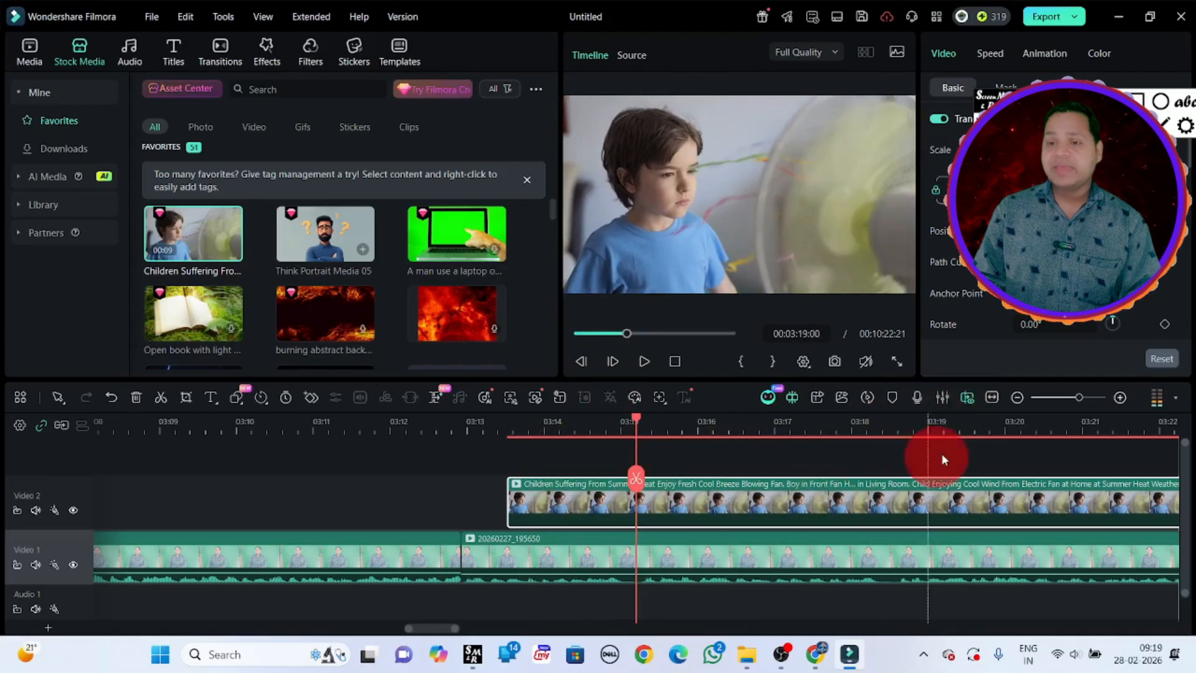
{"action": "left_click", "coordinate": [865, 398]}
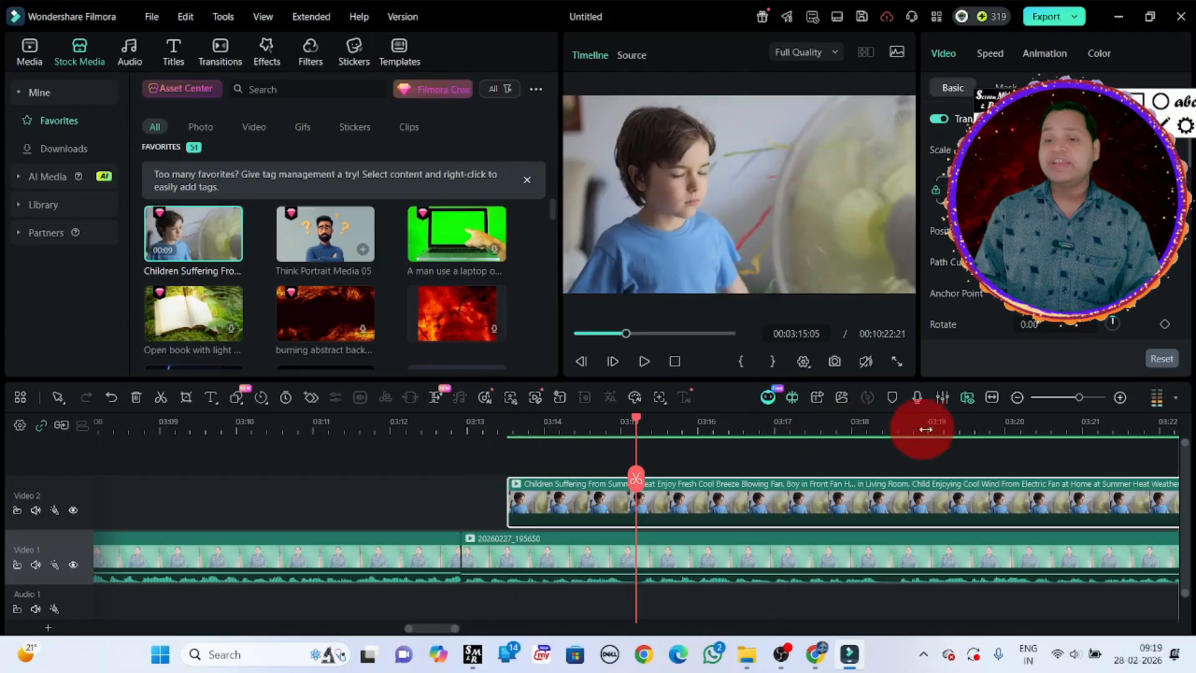
{"action": "left_click_drag", "start_coordinate": [630, 416], "coordinate": [556, 439]}
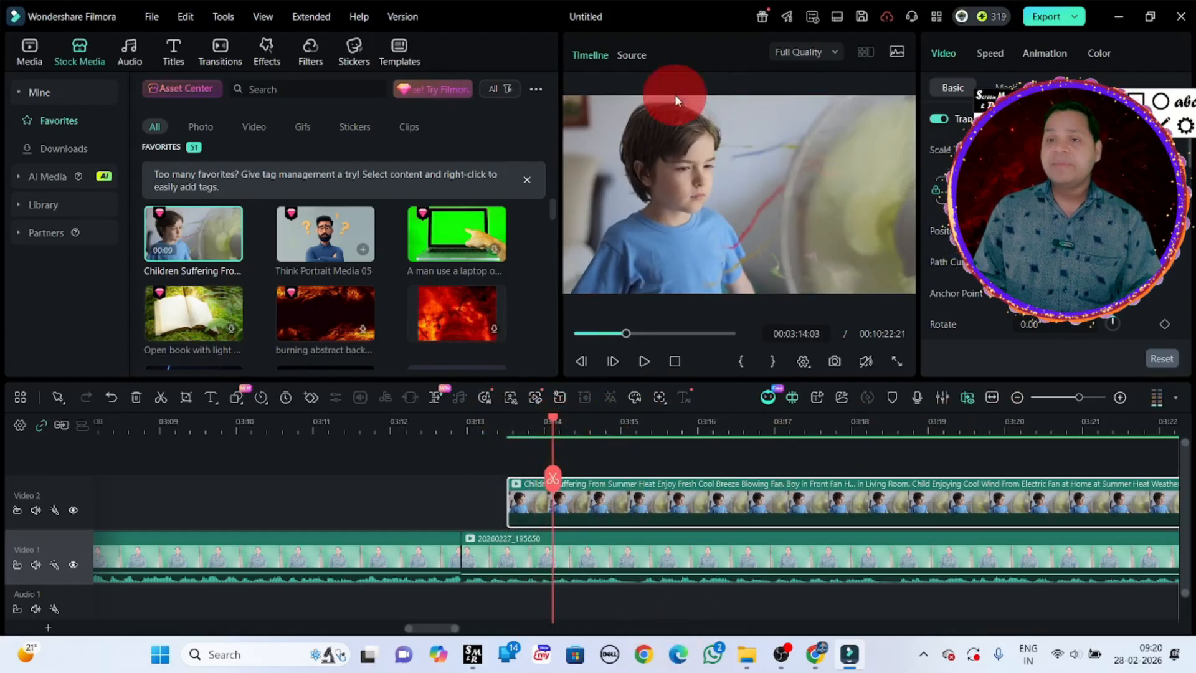
- Set the preview playback quality to 1/2 Quality and place the playhead at 00:03:16:18
{"action": "left_click", "coordinate": [834, 55]}
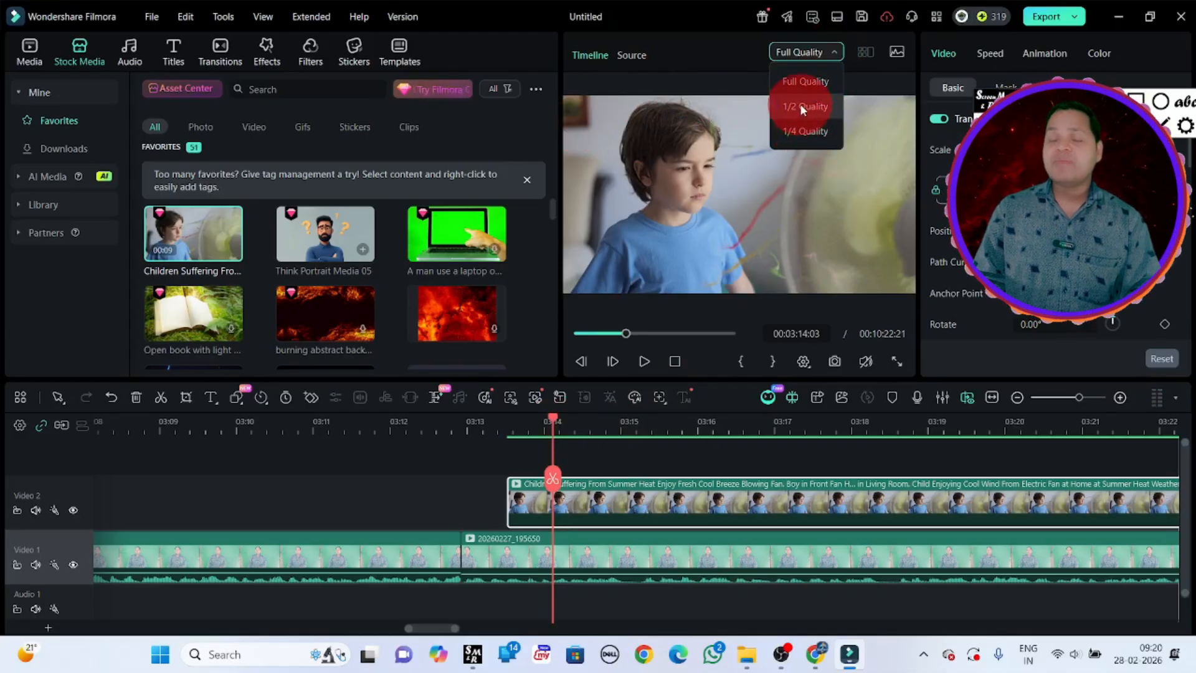
{"action": "left_click", "coordinate": [801, 107]}
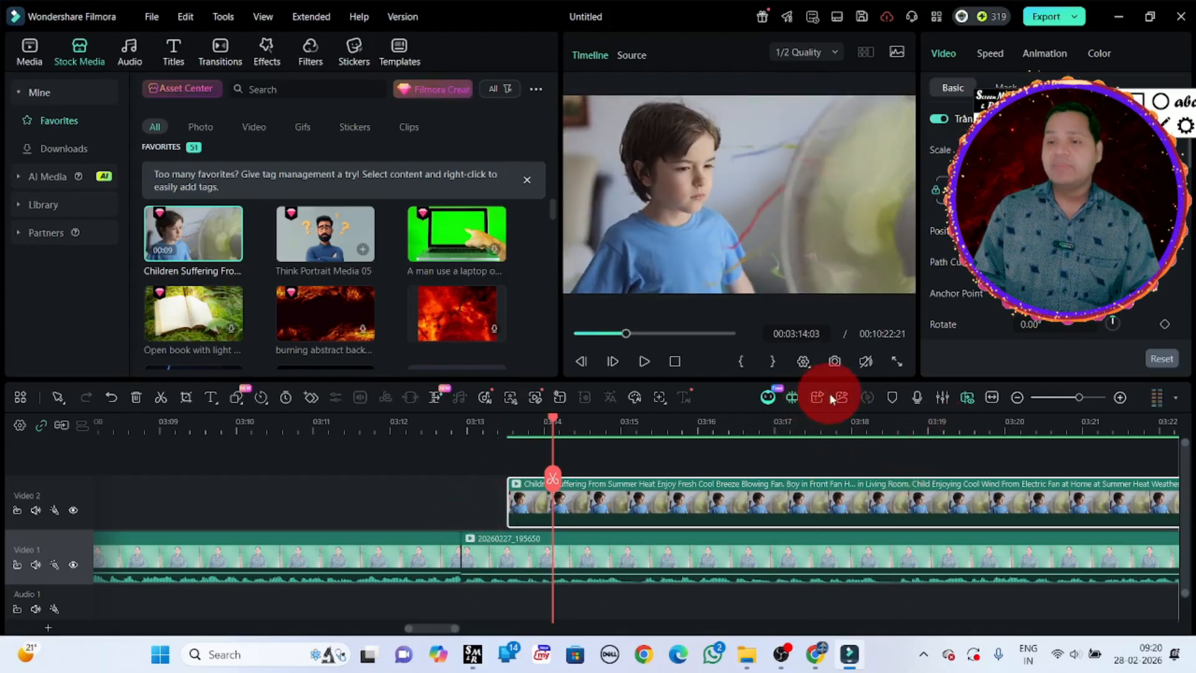
{"action": "left_click", "coordinate": [754, 469]}
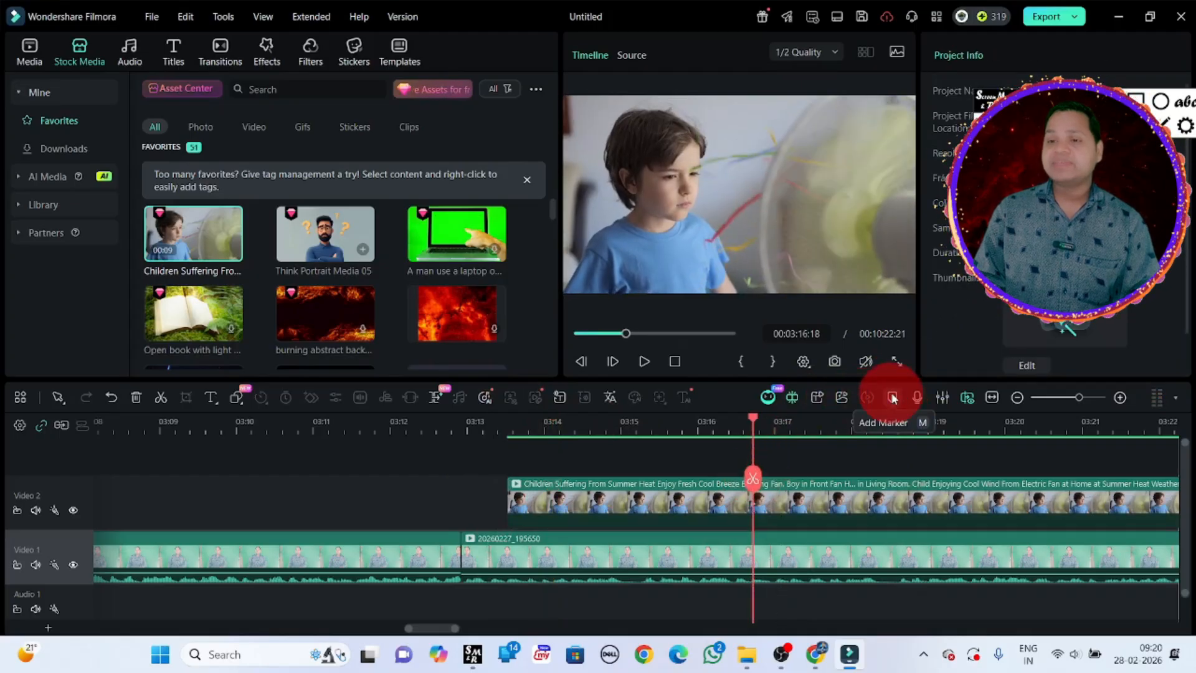
- Delete the stock clip from Video 2 and return the playhead to the start of the timeline
{"action": "left_click", "coordinate": [964, 399]}
{"action": "left_click", "coordinate": [640, 488]}
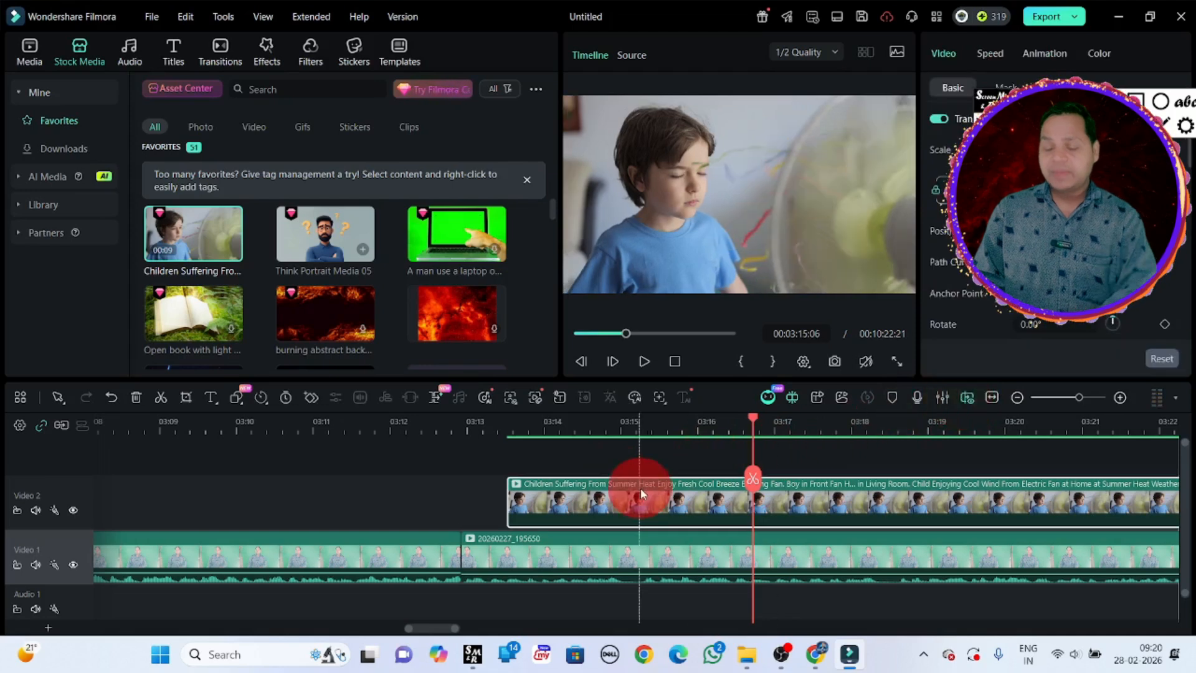
{"action": "key", "text": "Delete"}
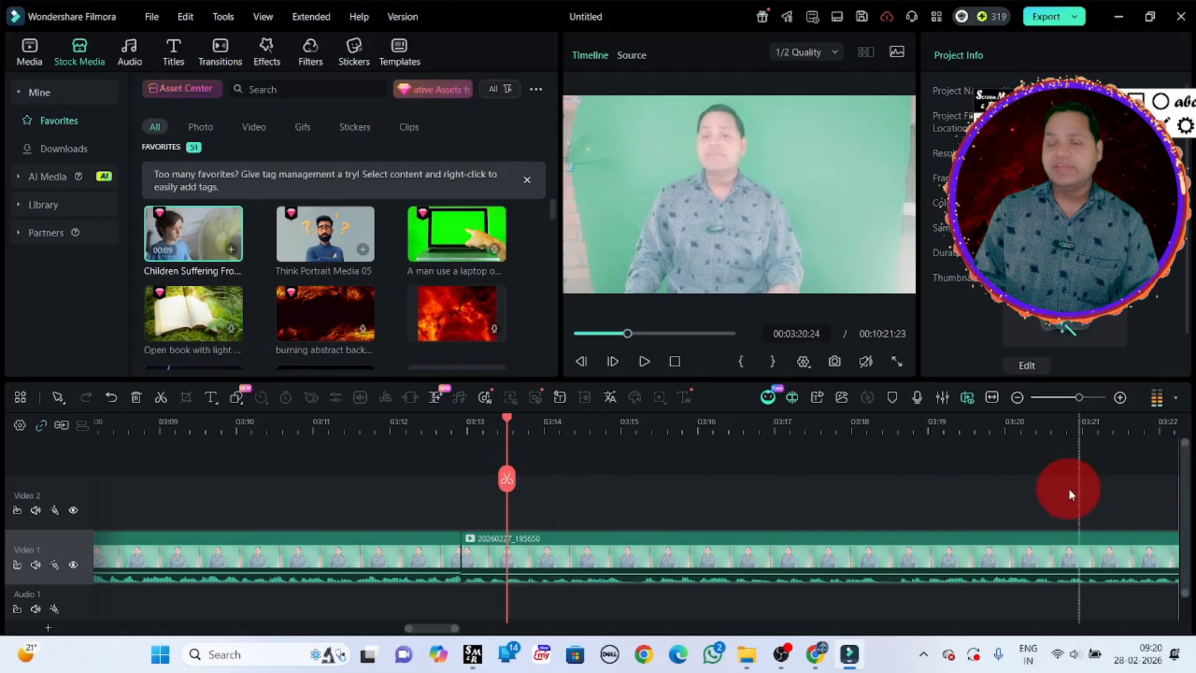
{"action": "left_click", "coordinate": [990, 398]}
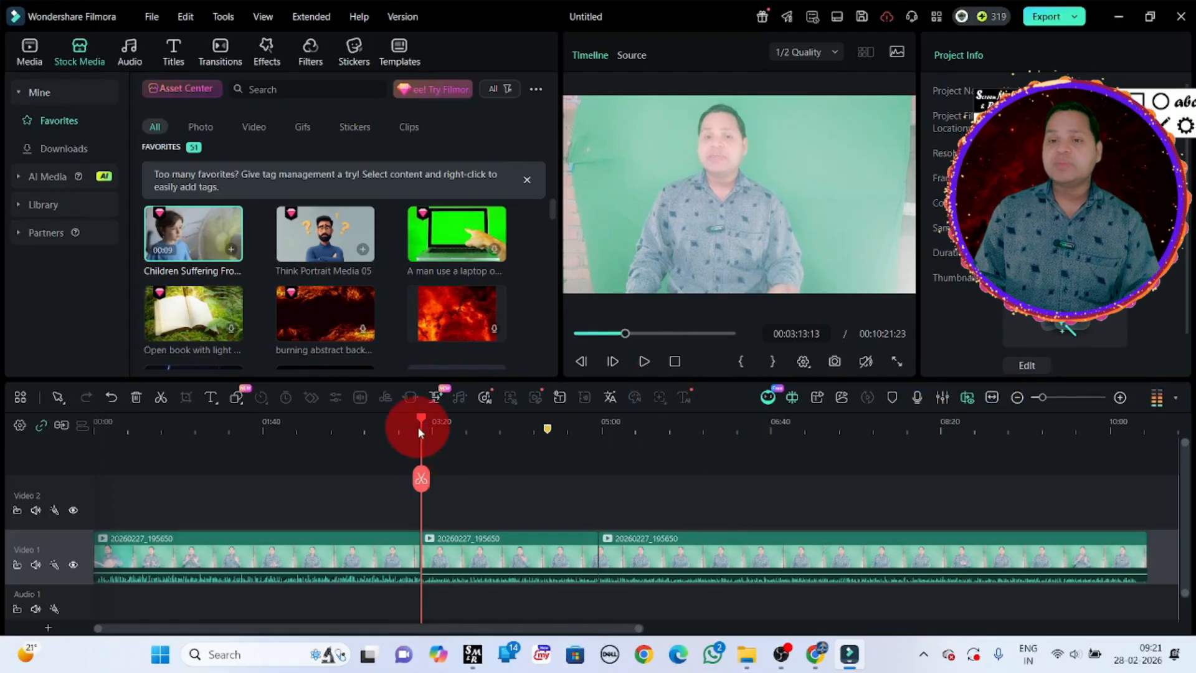
{"action": "left_click_drag", "start_coordinate": [419, 423], "coordinate": [23, 462]}
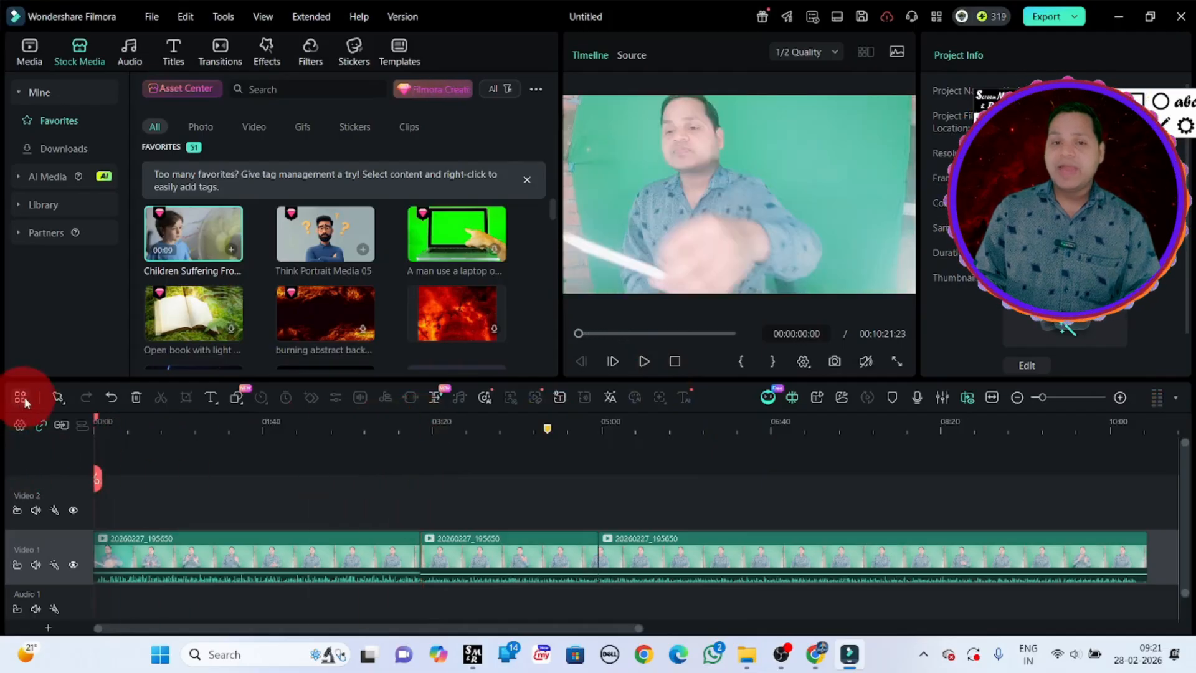
- Use Quick Split Mode to cut the second Video 1 clip at two points and the last clip at seven points
{"action": "left_click", "coordinate": [59, 399]}
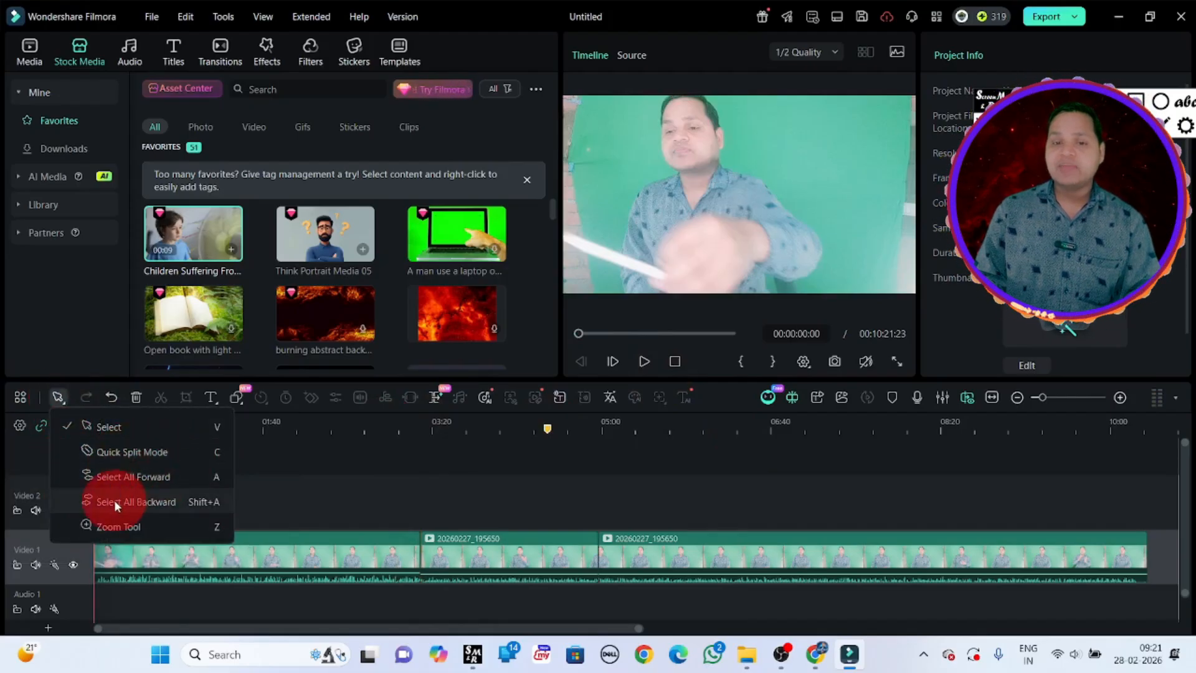
{"action": "left_click", "coordinate": [328, 469]}
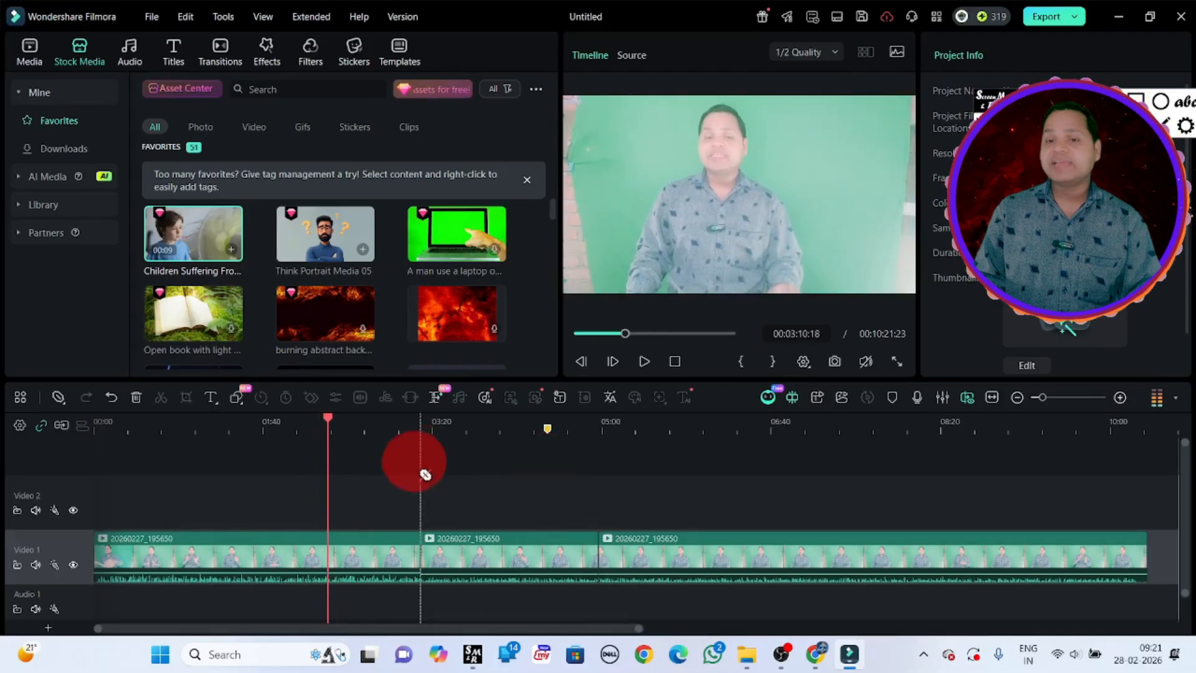
{"action": "left_click", "coordinate": [486, 550]}
{"action": "left_click", "coordinate": [528, 553]}
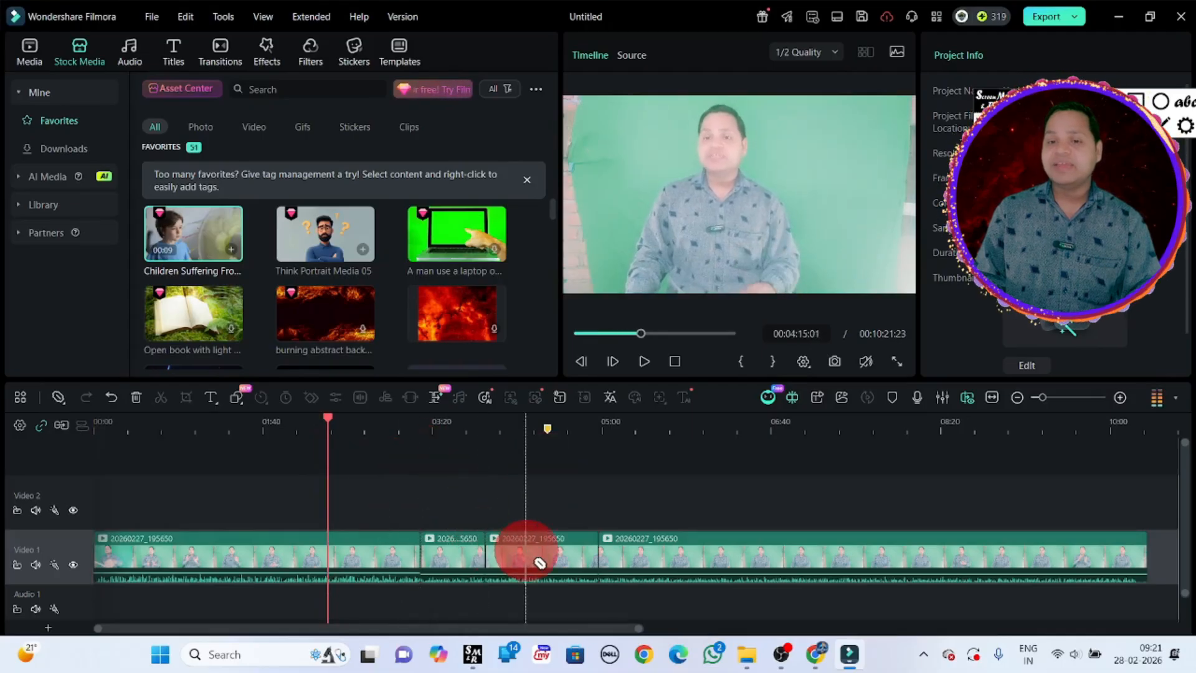
{"action": "left_click", "coordinate": [679, 553]}
{"action": "left_click", "coordinate": [785, 553]}
{"action": "left_click", "coordinate": [865, 553]}
{"action": "left_click", "coordinate": [990, 553]}
{"action": "left_click", "coordinate": [1089, 553]}
{"action": "left_click", "coordinate": [907, 561]}
{"action": "left_click", "coordinate": [726, 558]}
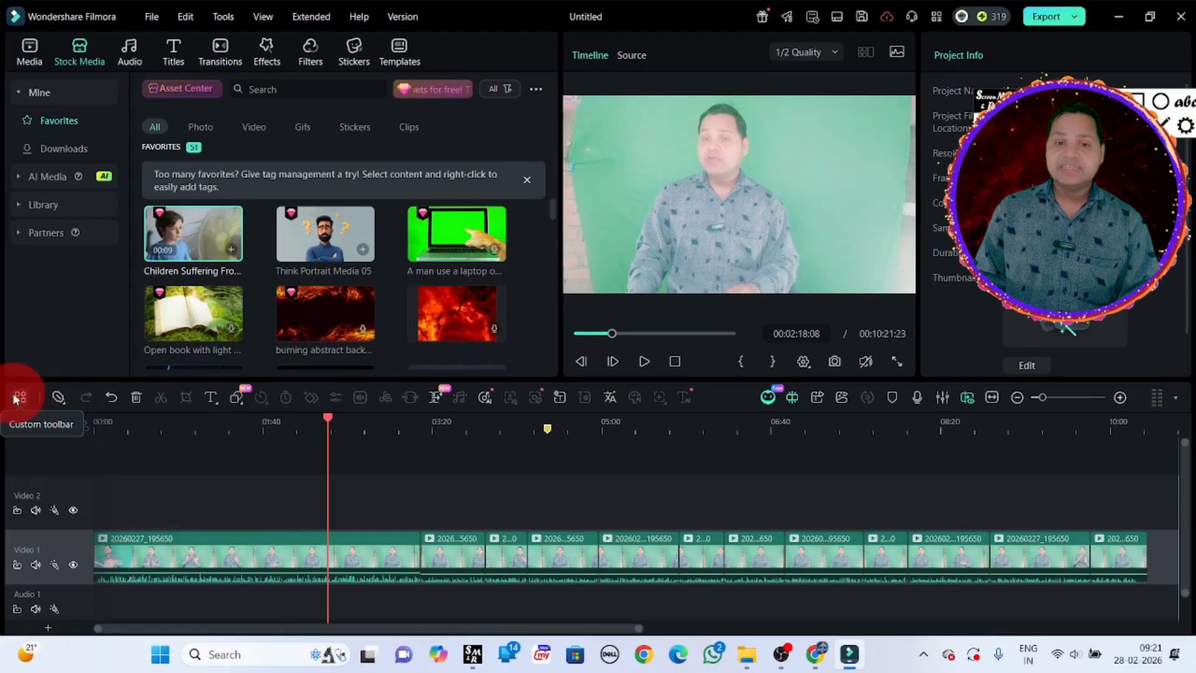
- Use Select All Forward to select the Video 1 clips from the start through the seventh, and return to the Select tool
{"action": "left_click", "coordinate": [59, 397]}
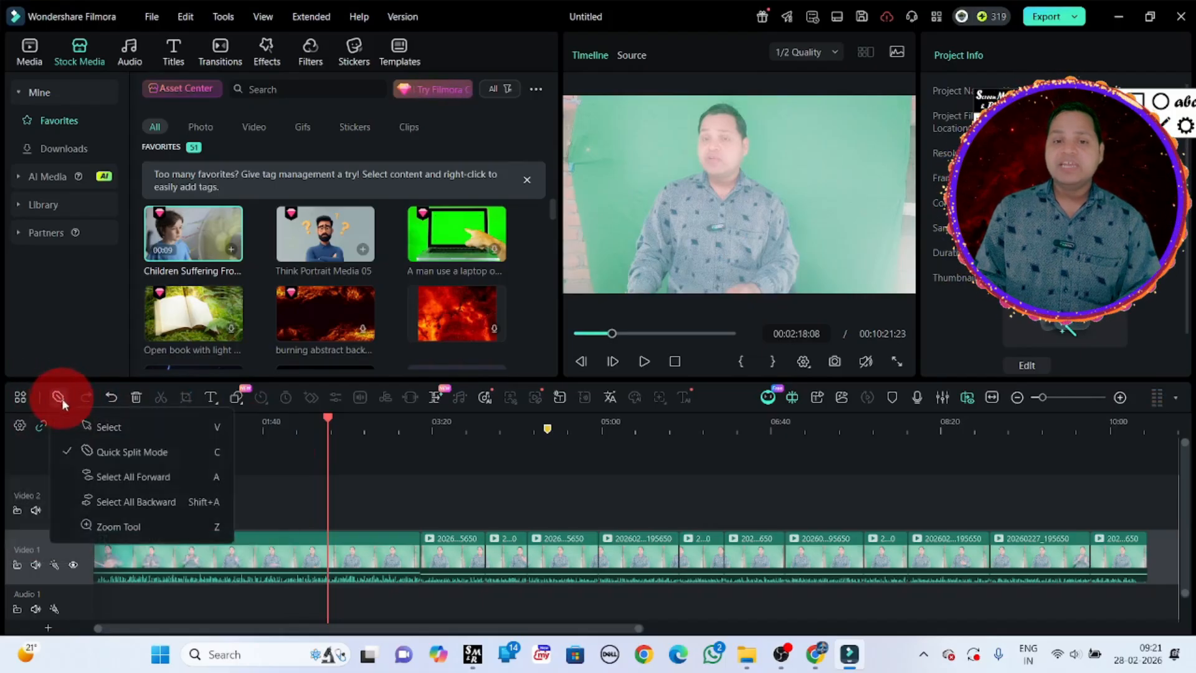
{"action": "left_click", "coordinate": [110, 426]}
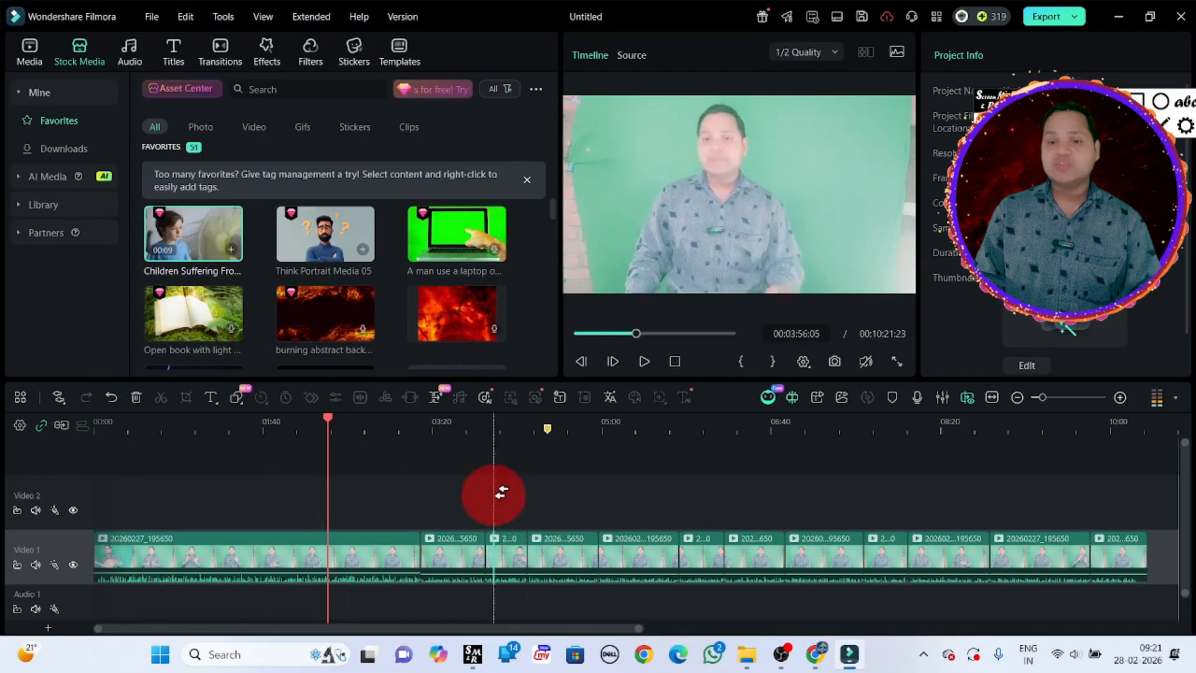
{"action": "left_click", "coordinate": [758, 541]}
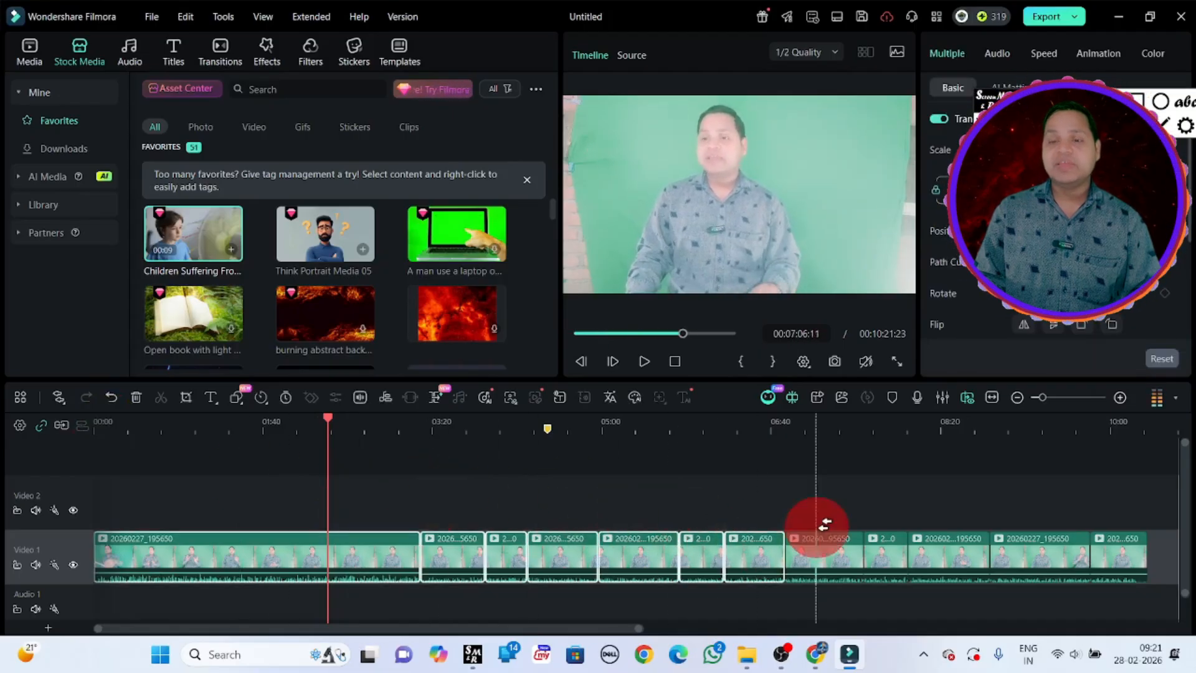
{"action": "left_click_drag", "start_coordinate": [807, 500], "coordinate": [671, 483]}
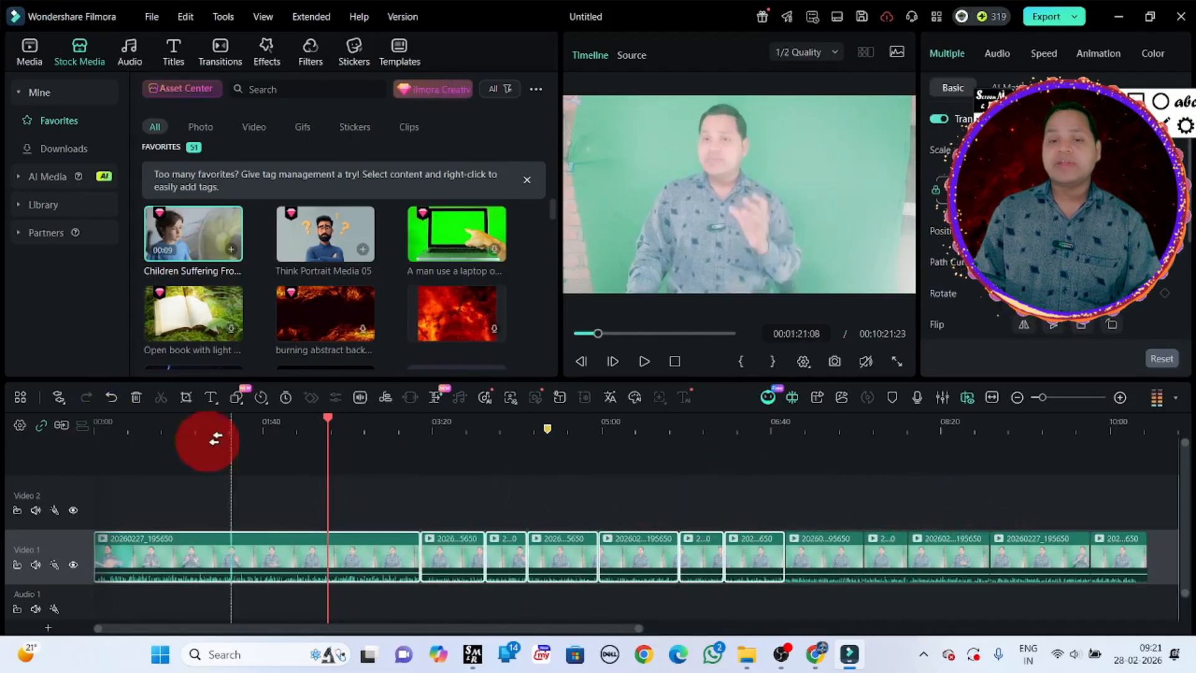
{"action": "left_click", "coordinate": [60, 396]}
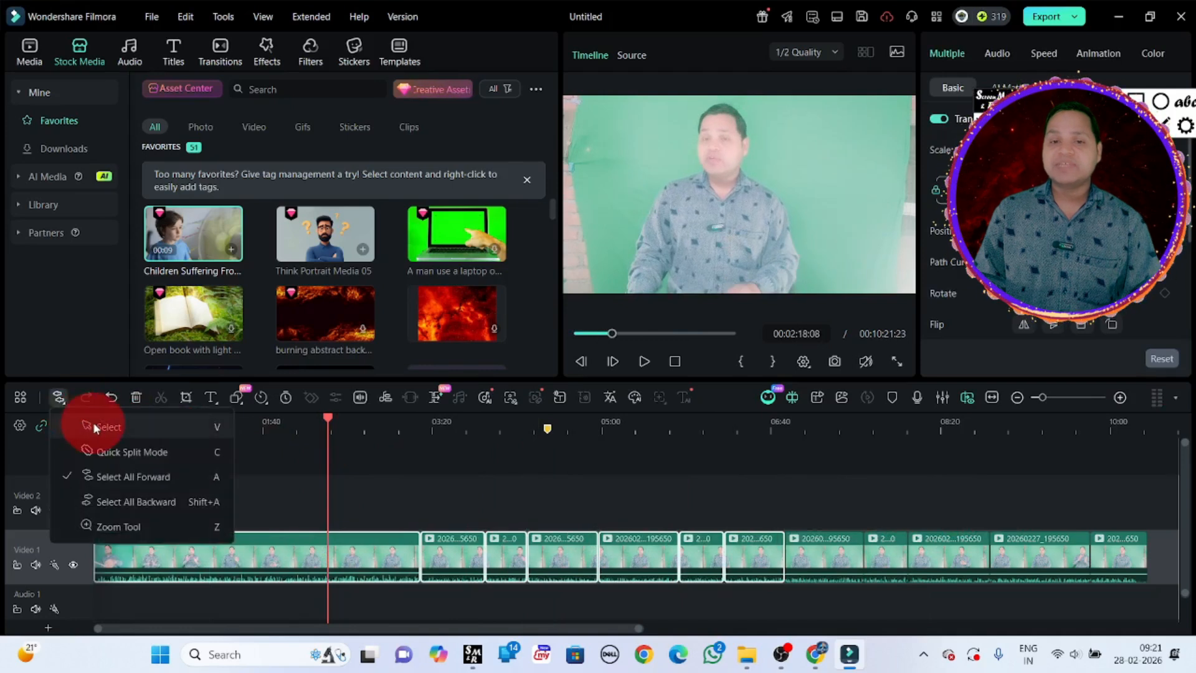
{"action": "left_click", "coordinate": [94, 427]}
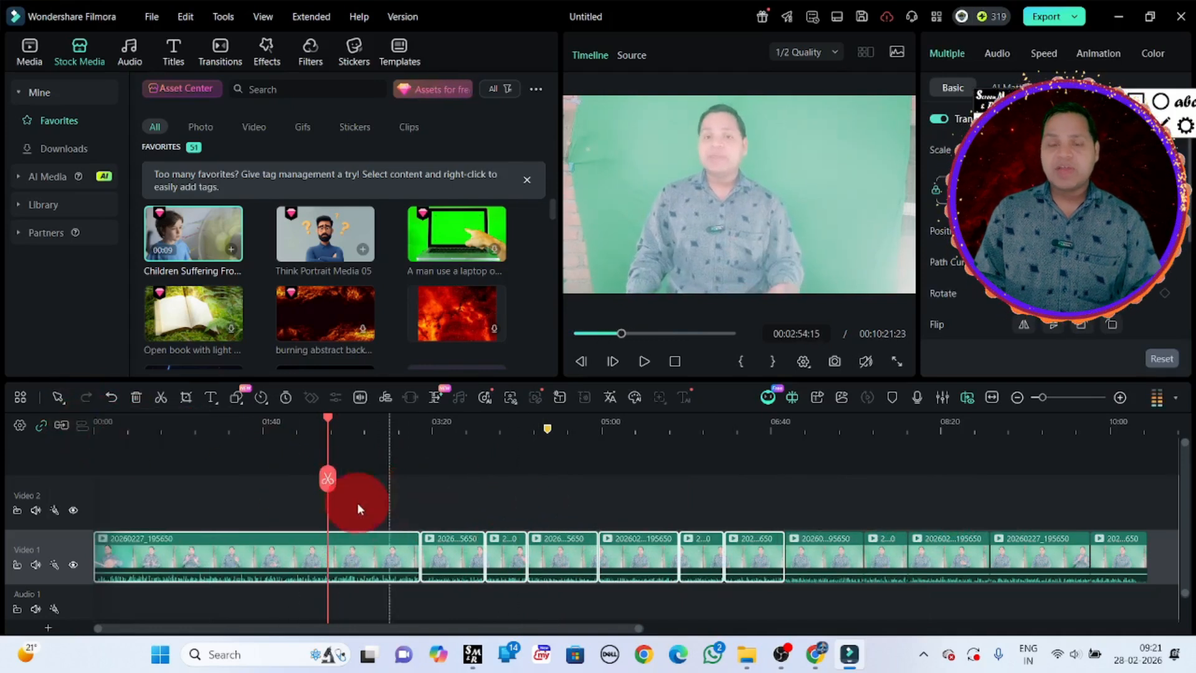
- Switch to the directional select tool and back to Select, and clear the clip selection by placing the playhead at 00:03:39:16
{"action": "key", "text": "shift+a"}
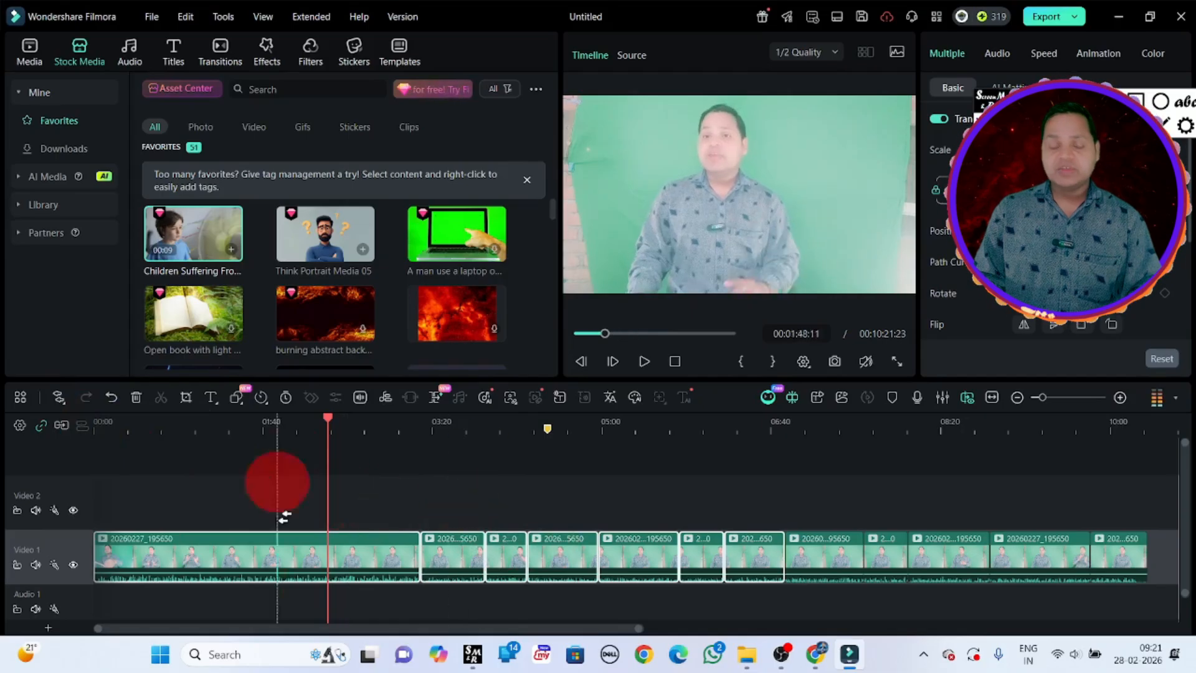
{"action": "key", "text": "v"}
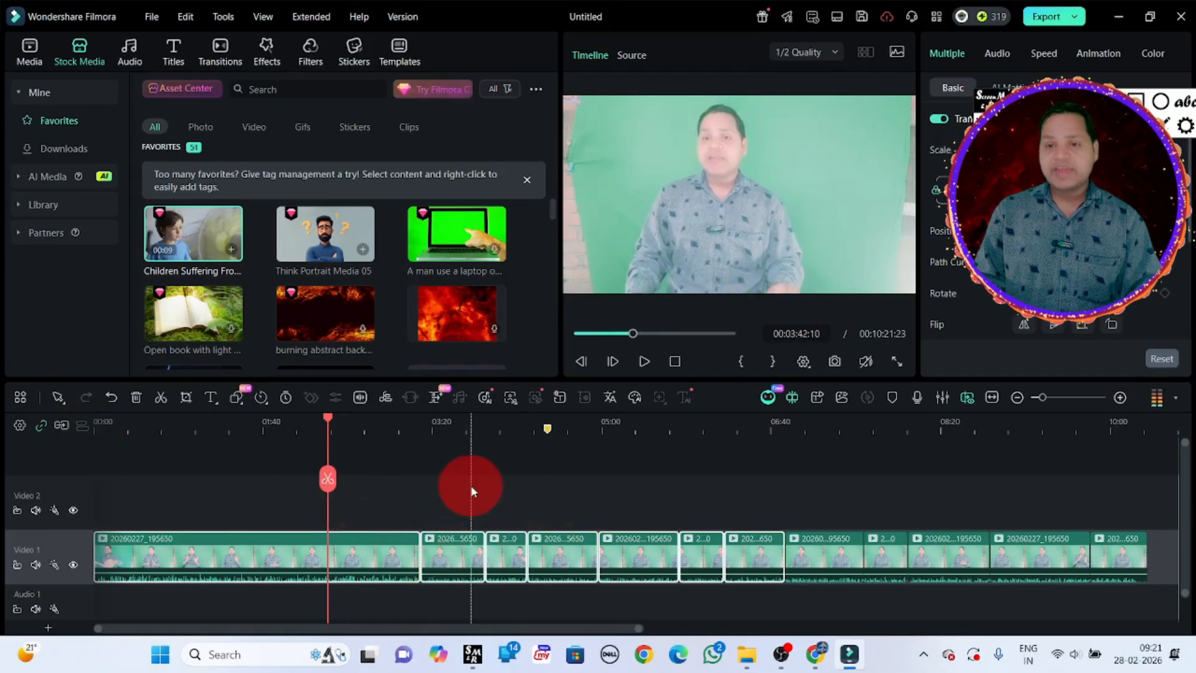
{"action": "left_click", "coordinate": [57, 398]}
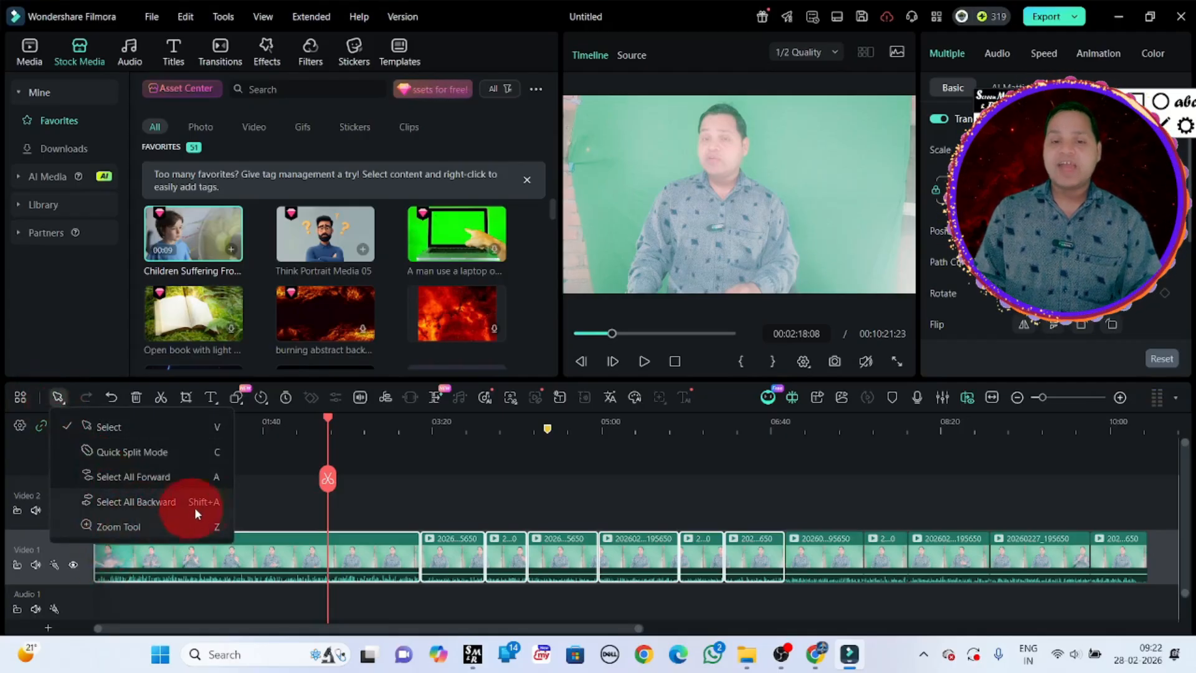
{"action": "left_click", "coordinate": [466, 489]}
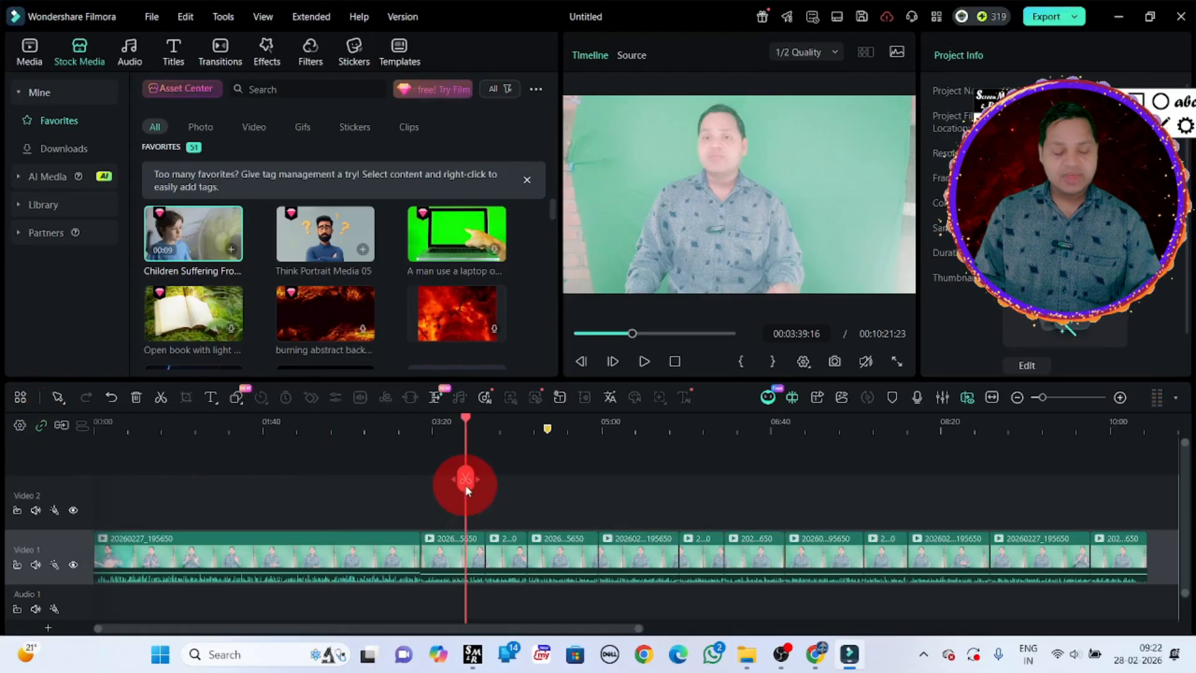
- Select all Video 1 clips from the second one to the end, return to Select, and clear the selection at 00:04:20:02
{"action": "key", "text": "a"}
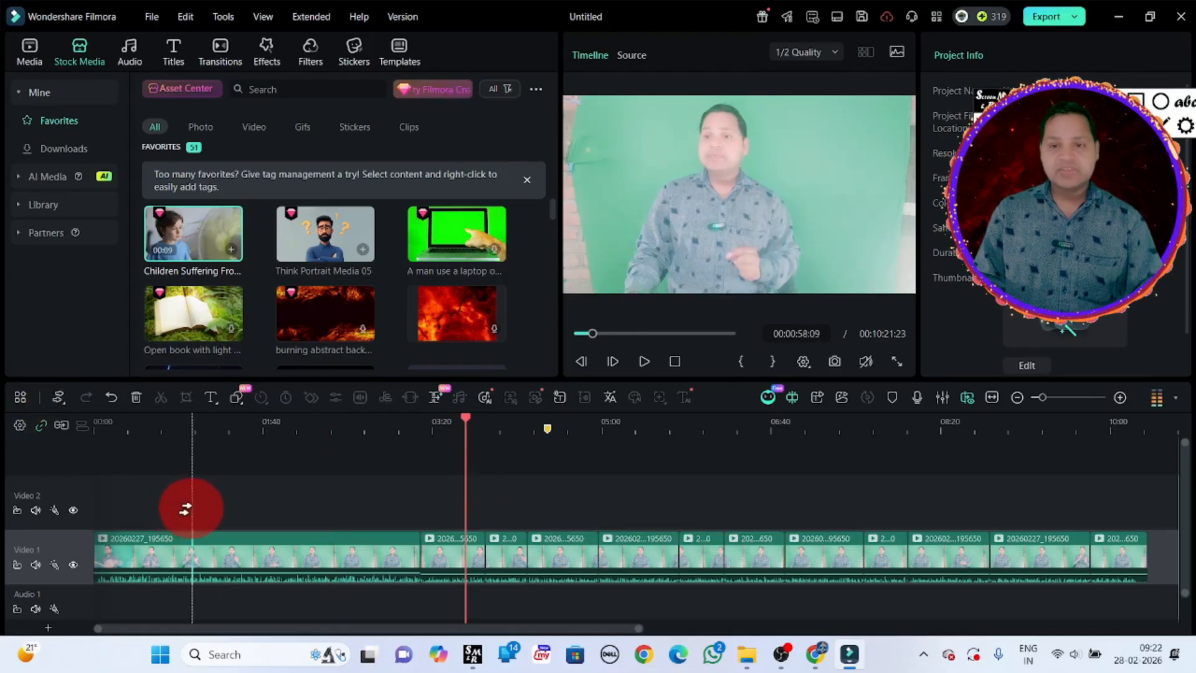
{"action": "left_click", "coordinate": [468, 552]}
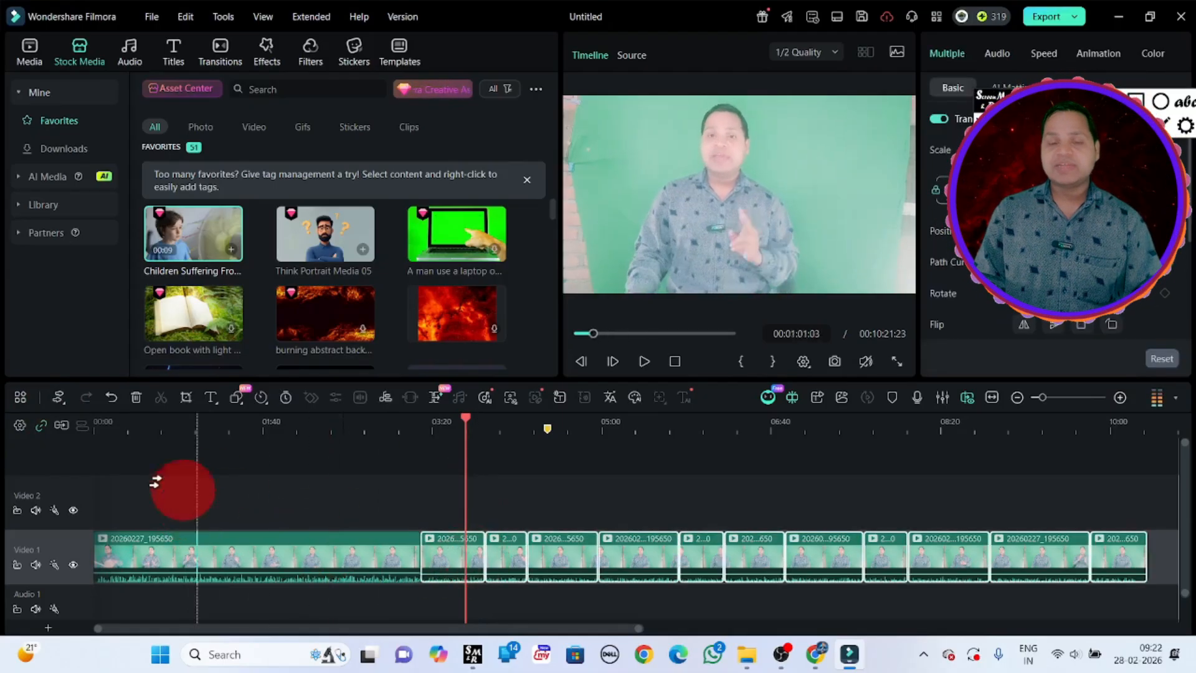
{"action": "key", "text": "v"}
{"action": "left_click", "coordinate": [534, 490]}
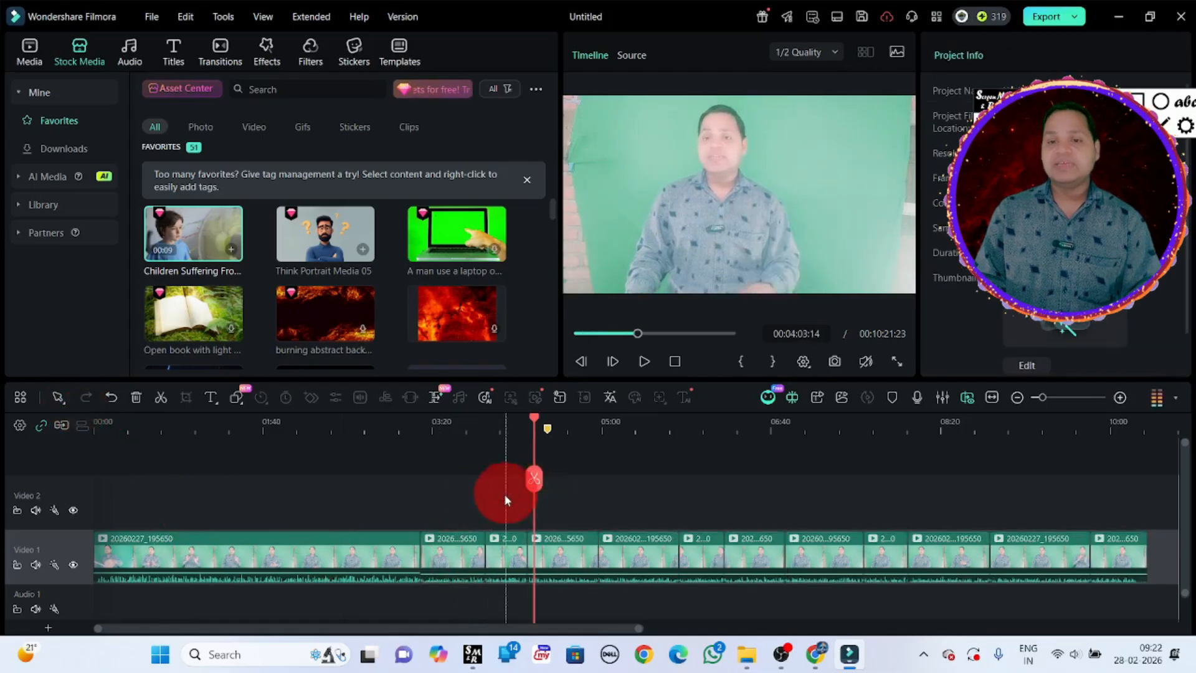
- Select the first Video 1 clip and open the list of selection tools
{"action": "left_click", "coordinate": [303, 540]}
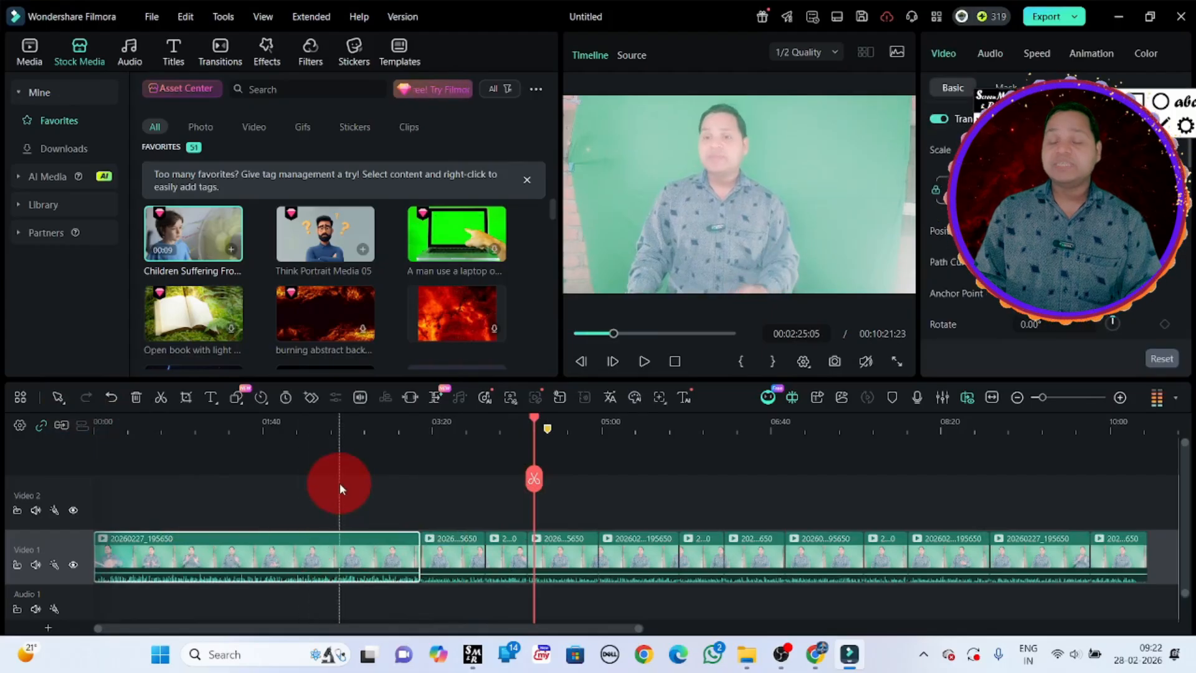
{"action": "left_click", "coordinate": [63, 400]}
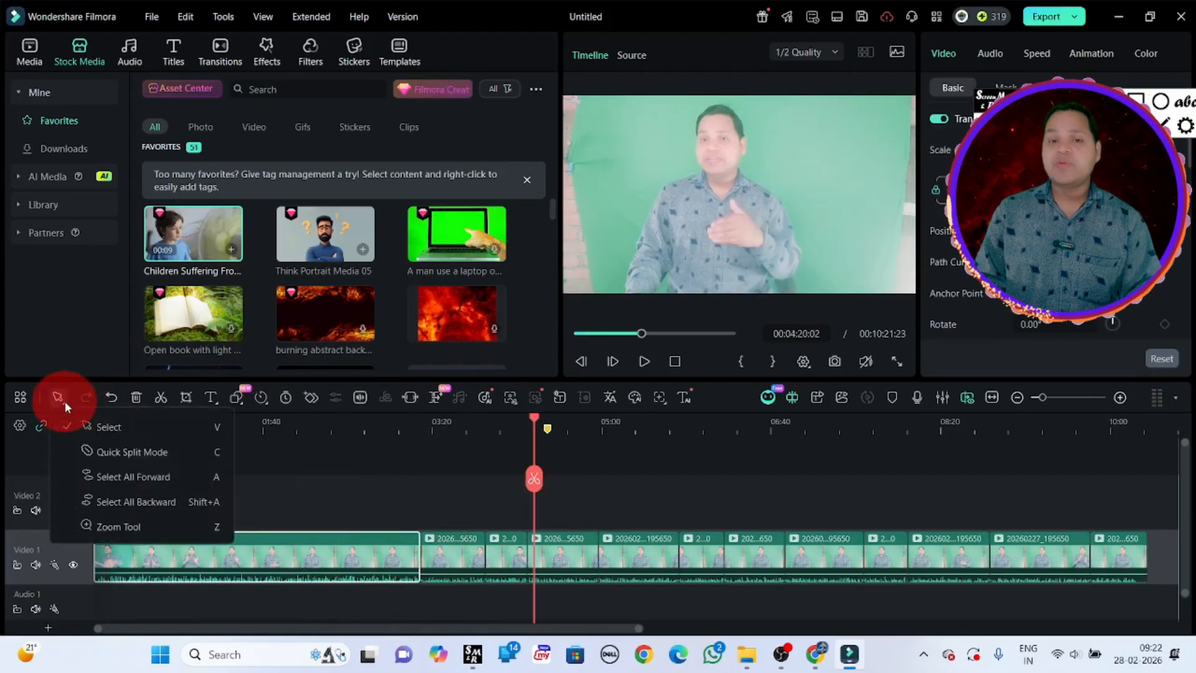